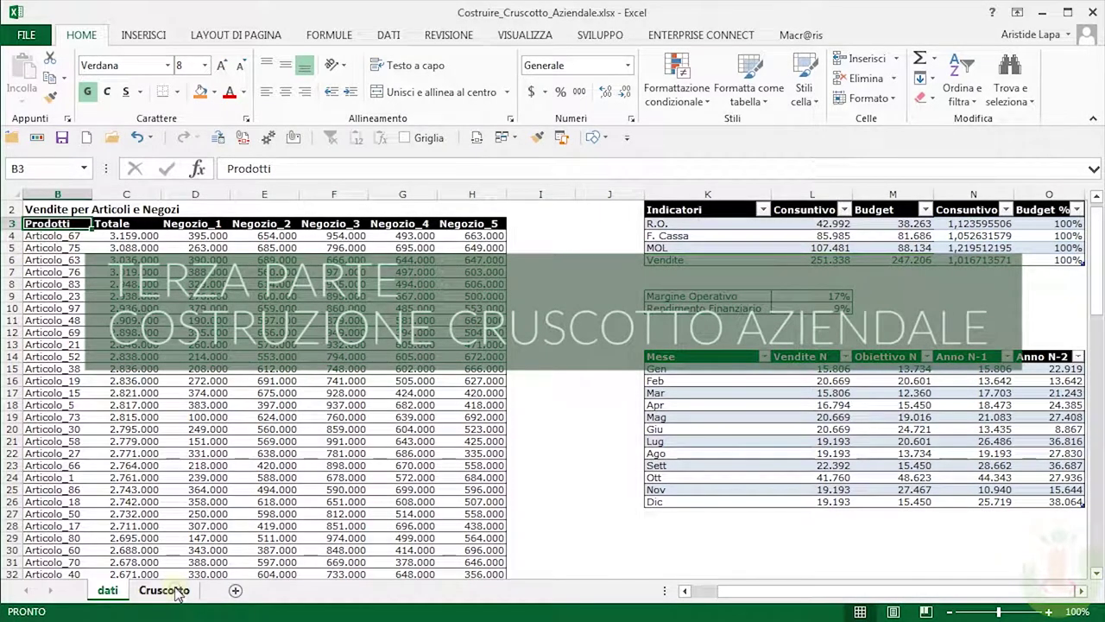
- Convert the dati sales range $B$3:$H$103 into a table with headers
click(177, 592)
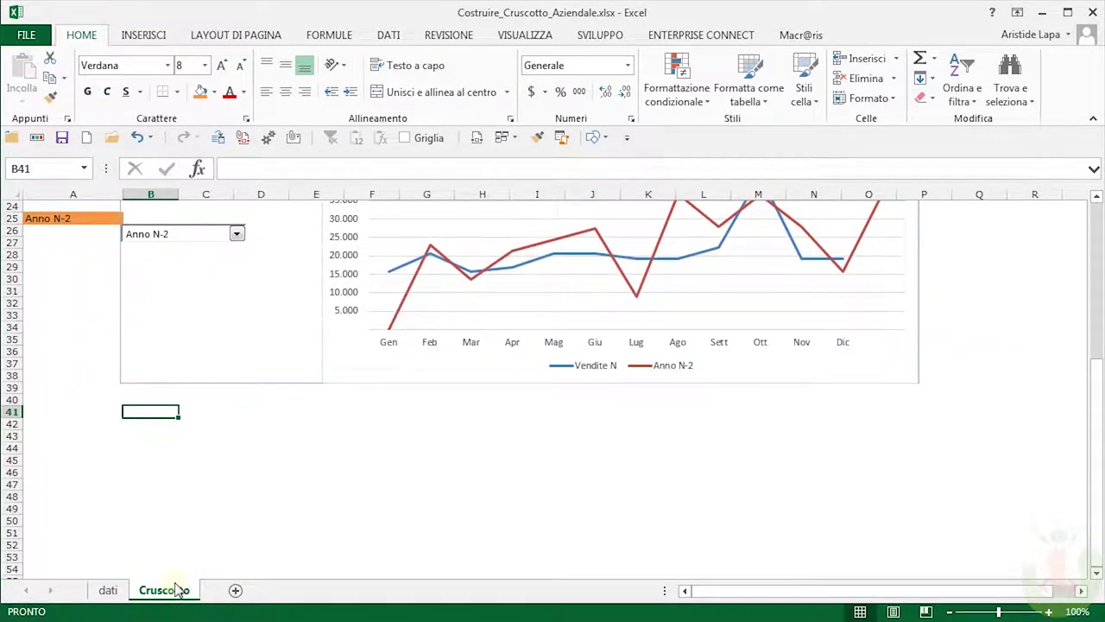
click(107, 590)
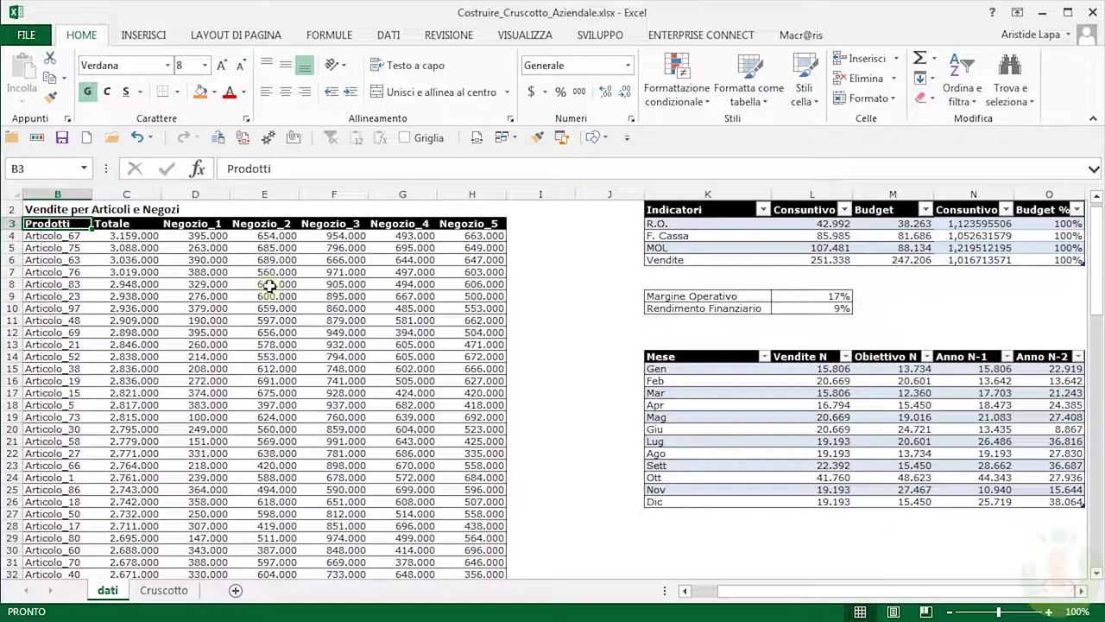
key(ctrl+t)
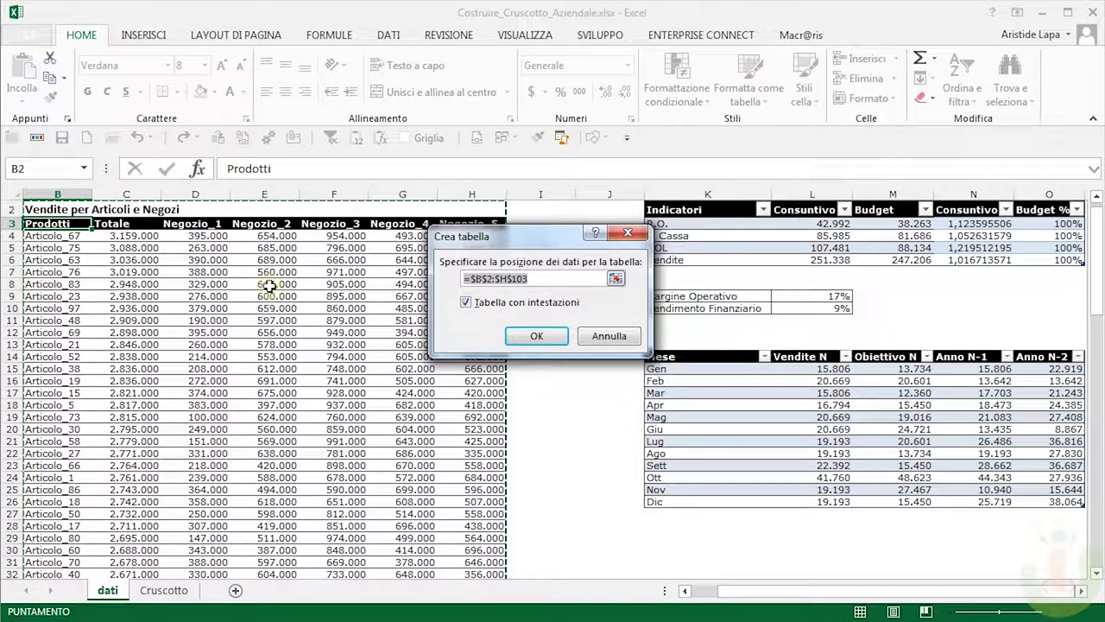
click(490, 278)
click(494, 278)
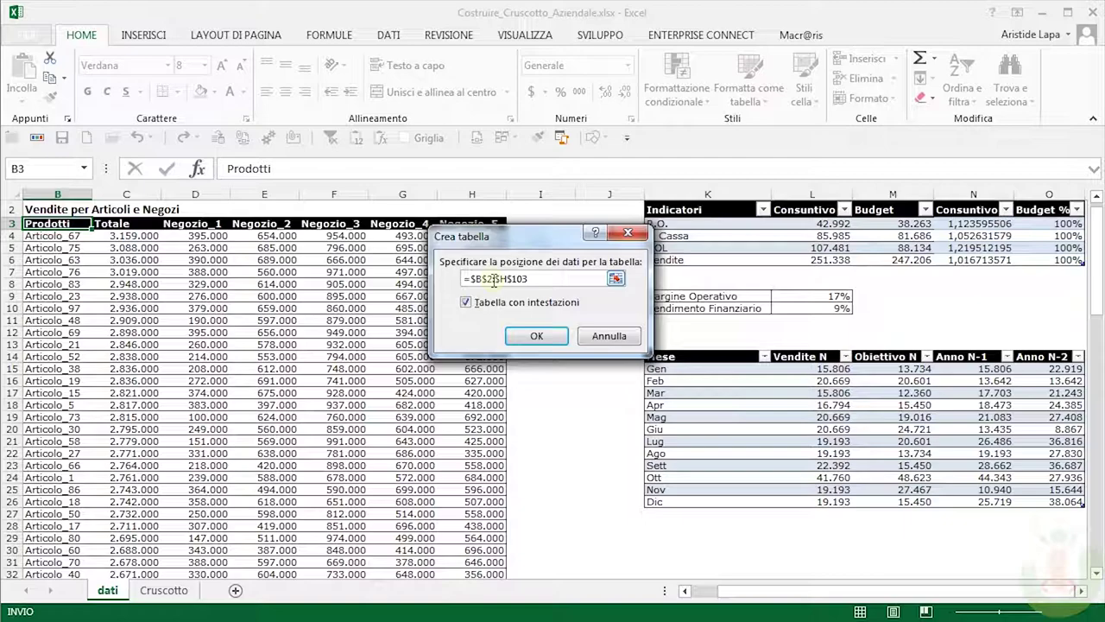
key(BackSpace)
text(3)
click(536, 338)
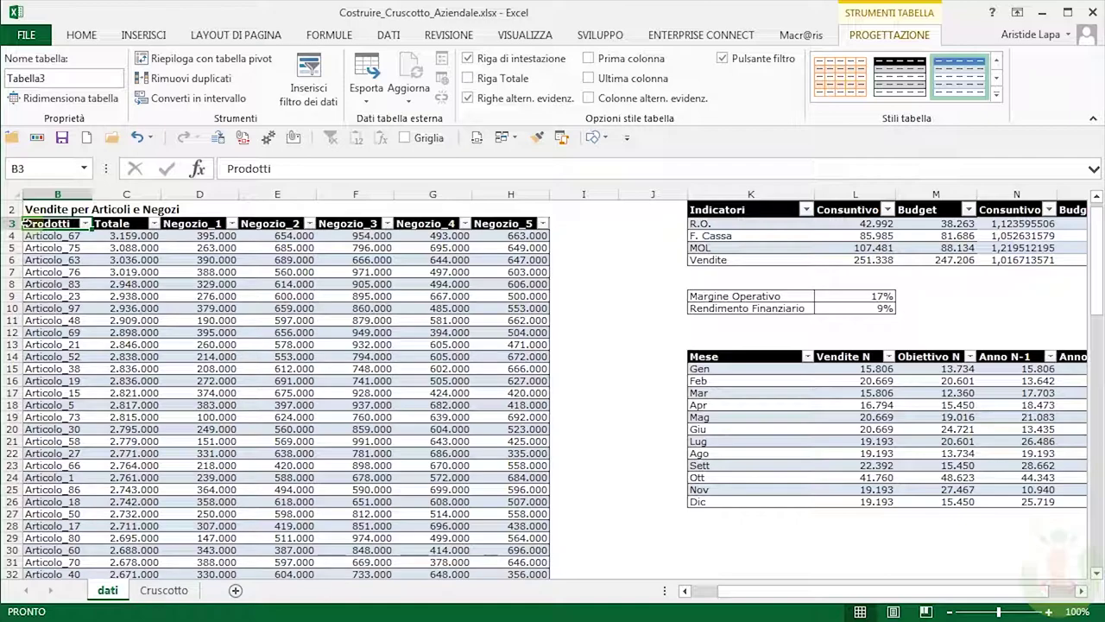
- Copy the table header row and paste it as values into Cruscotto cell B41
click(26, 223)
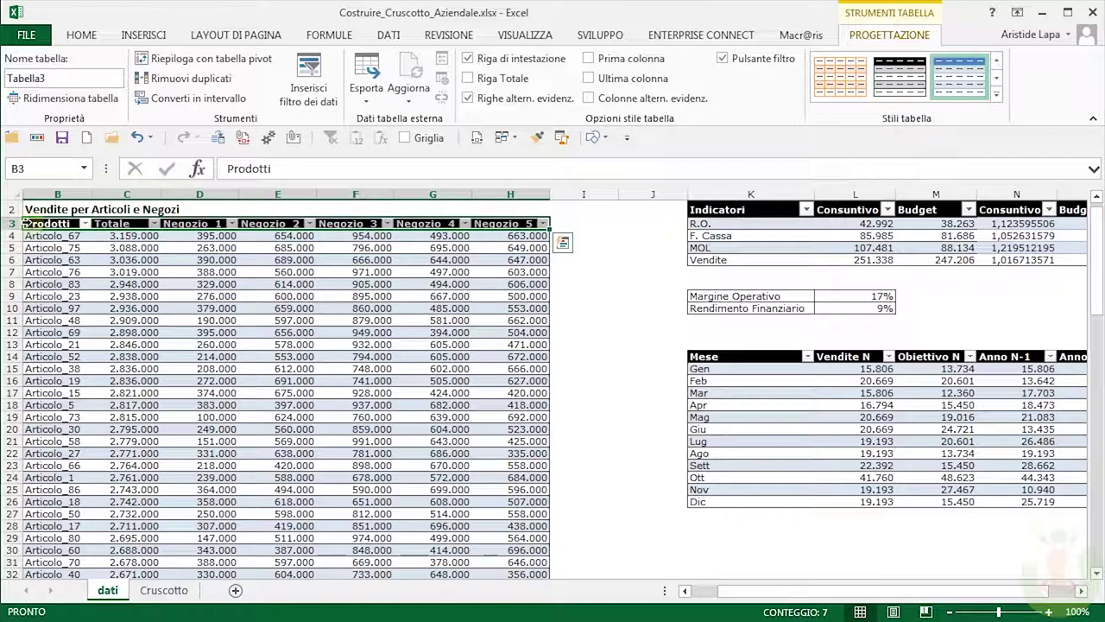
key(ctrl+c)
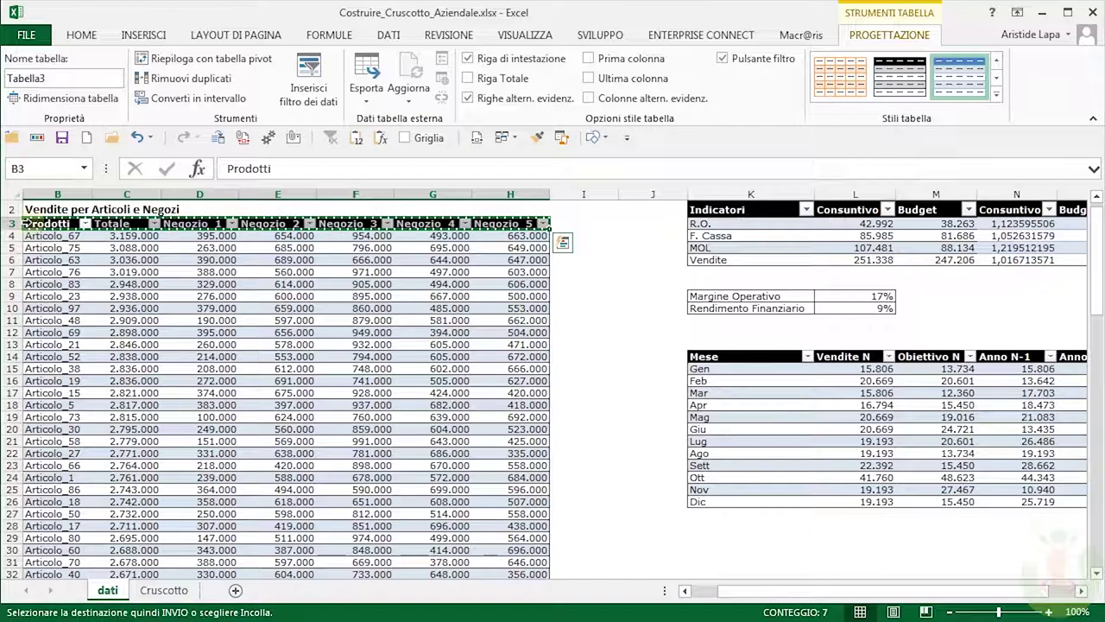
click(166, 591)
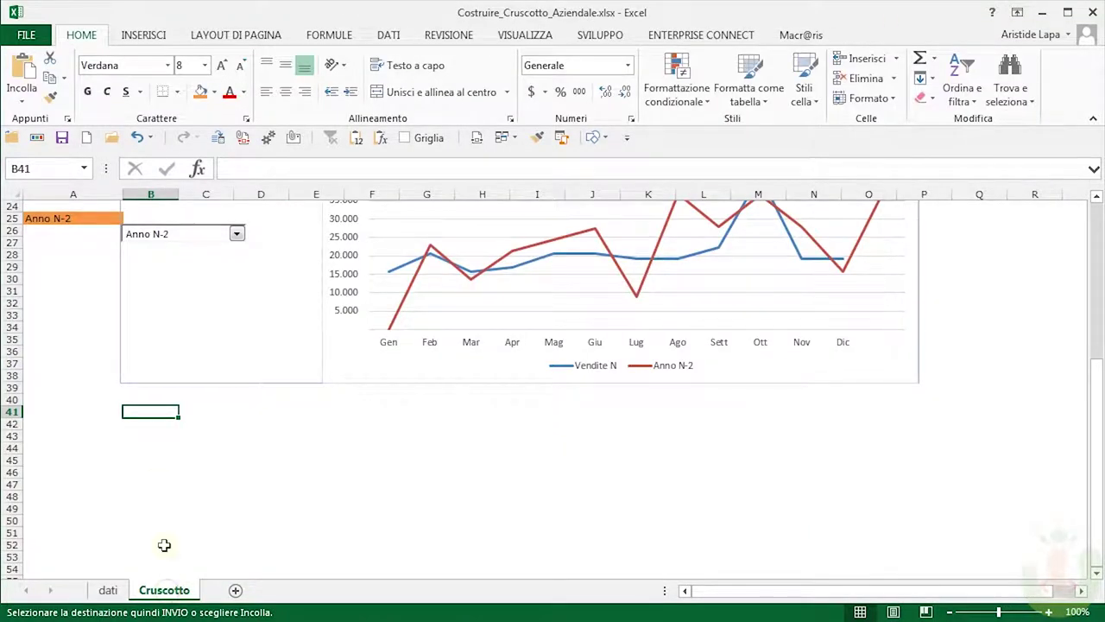
click(142, 411)
right_click(141, 411)
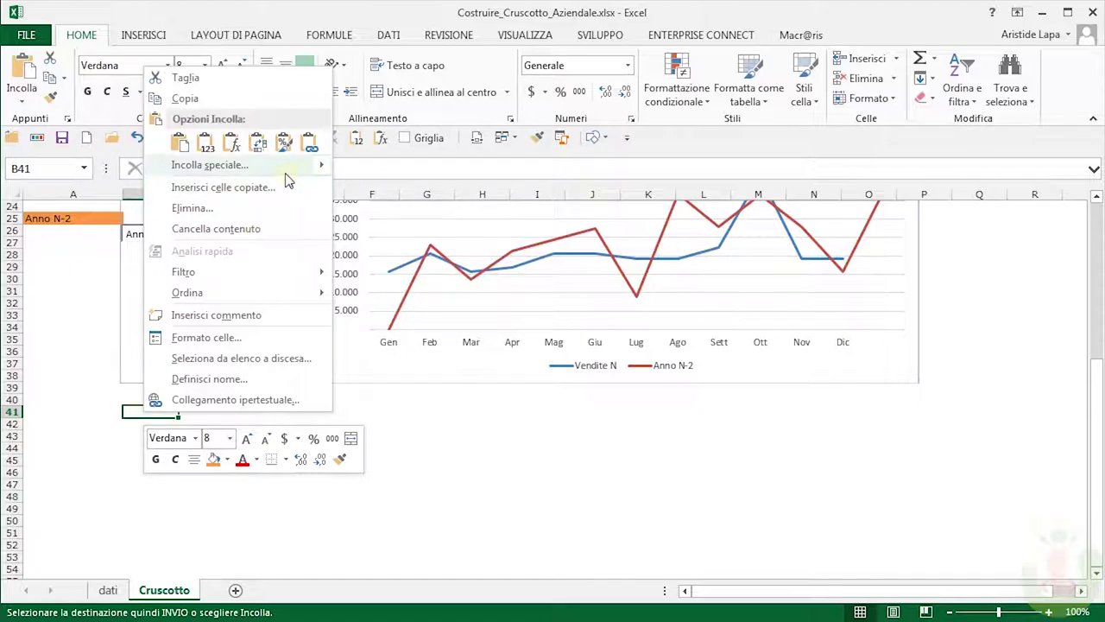
mouse_move(289, 166)
click(205, 148)
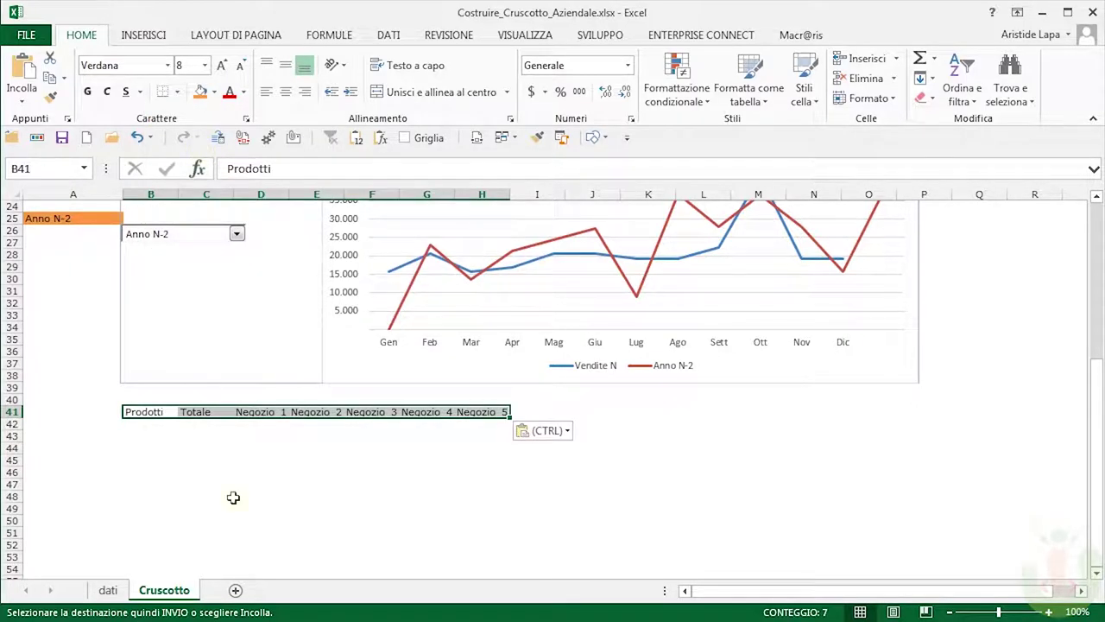
click(148, 423)
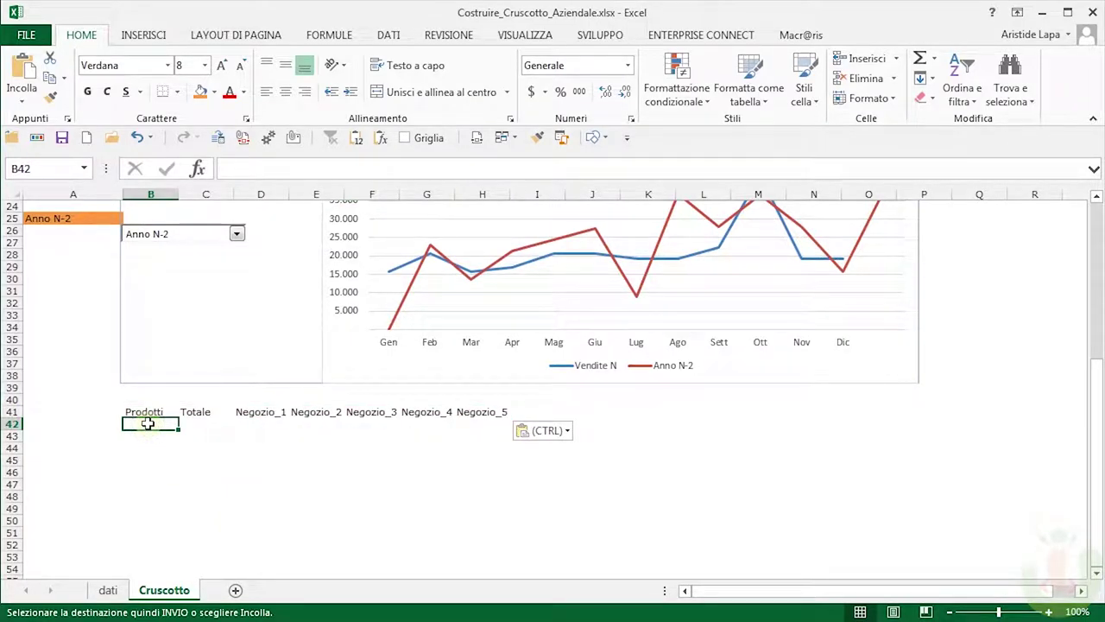
click(108, 589)
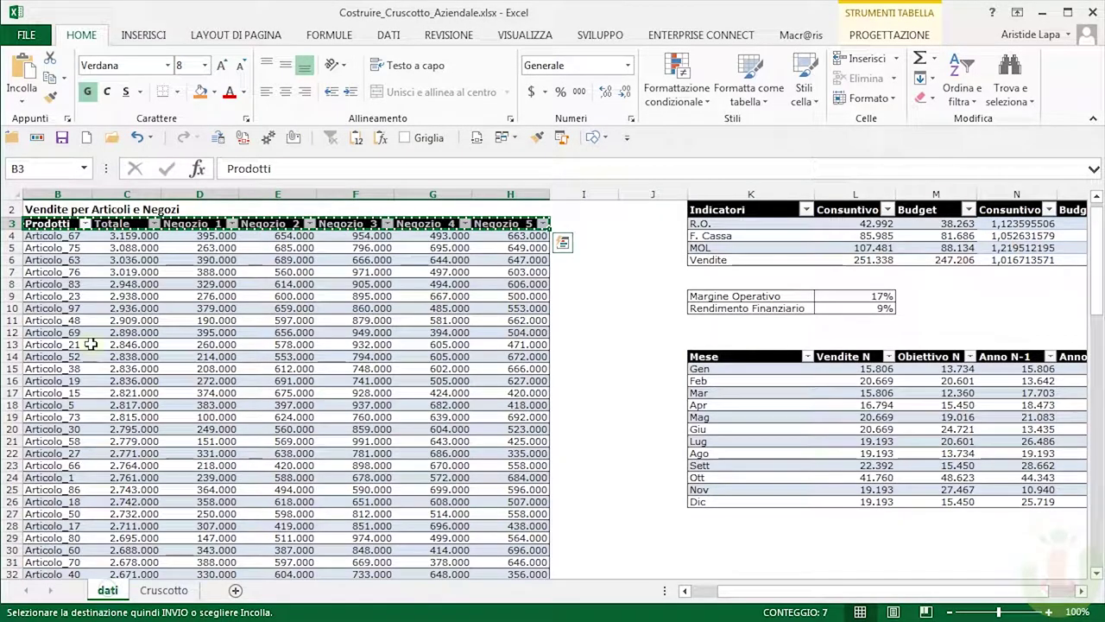
- Create names from the whole table's top row and left column with Crea da selezione
key(Escape)
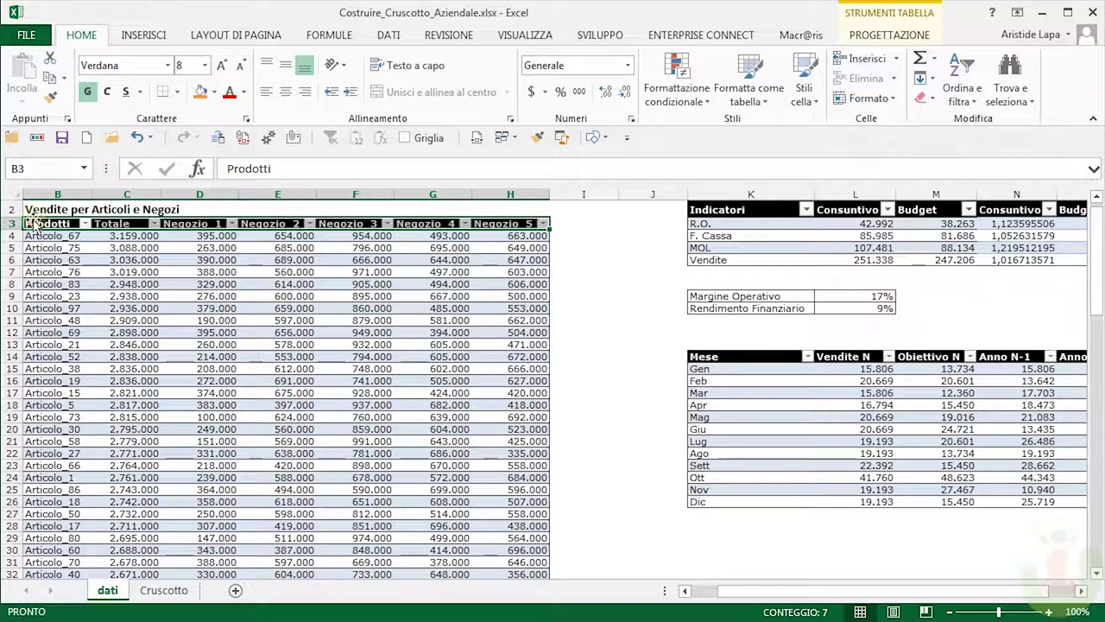
click(25, 211)
click(25, 211)
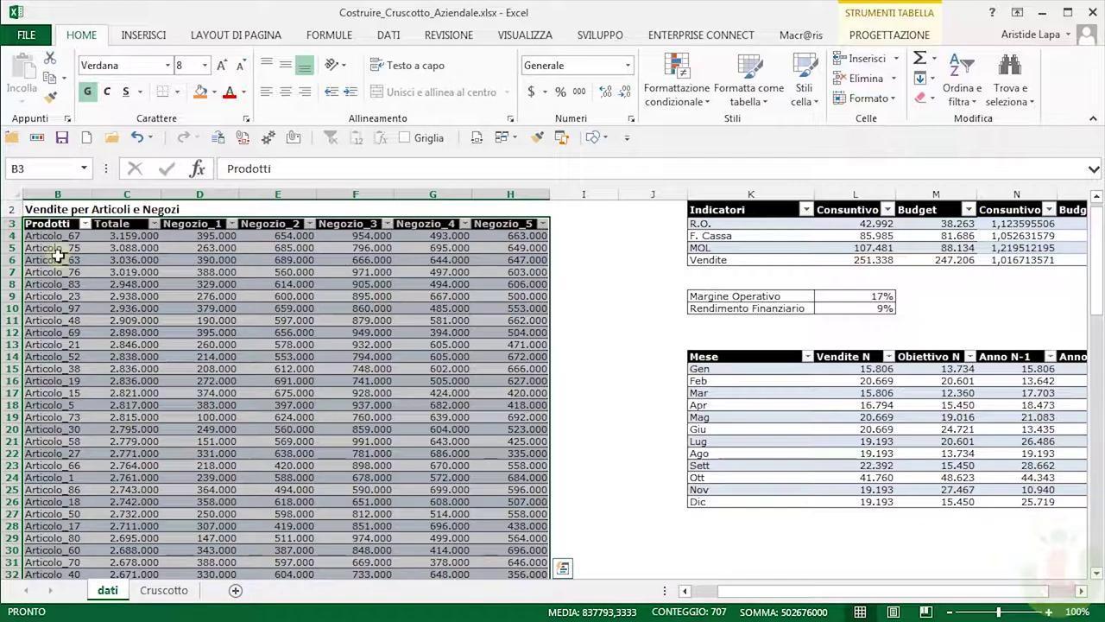
click(335, 36)
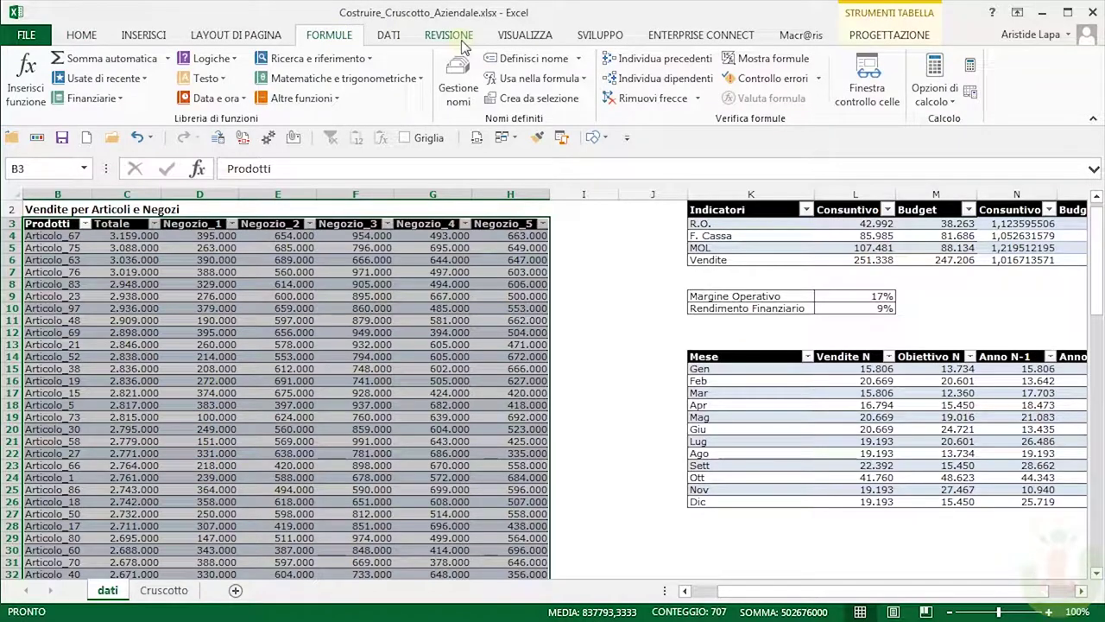
click(529, 102)
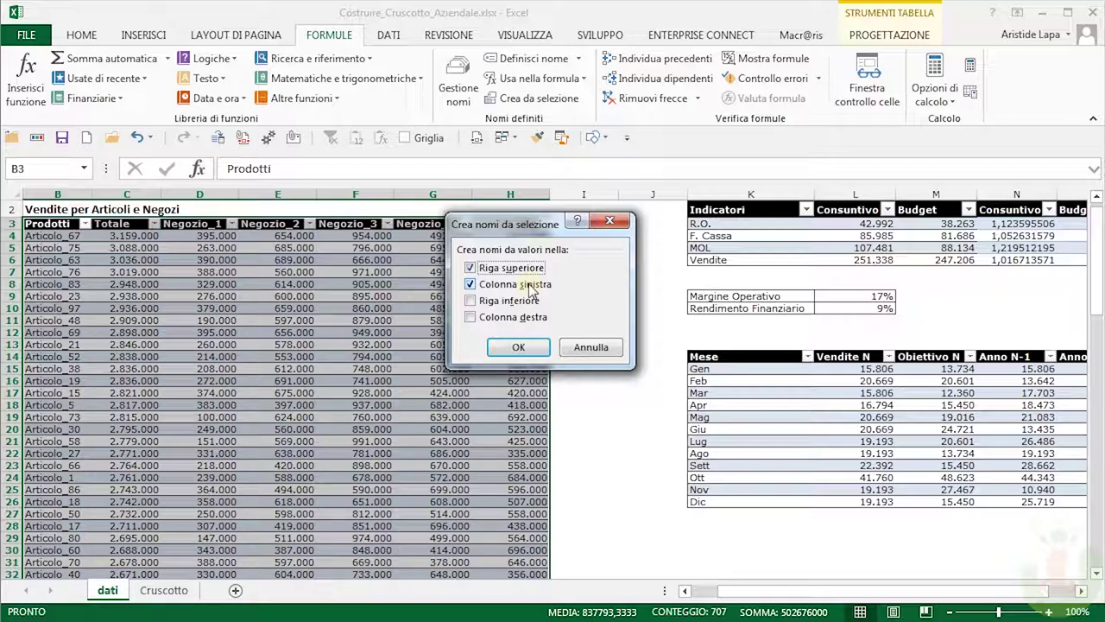
click(518, 348)
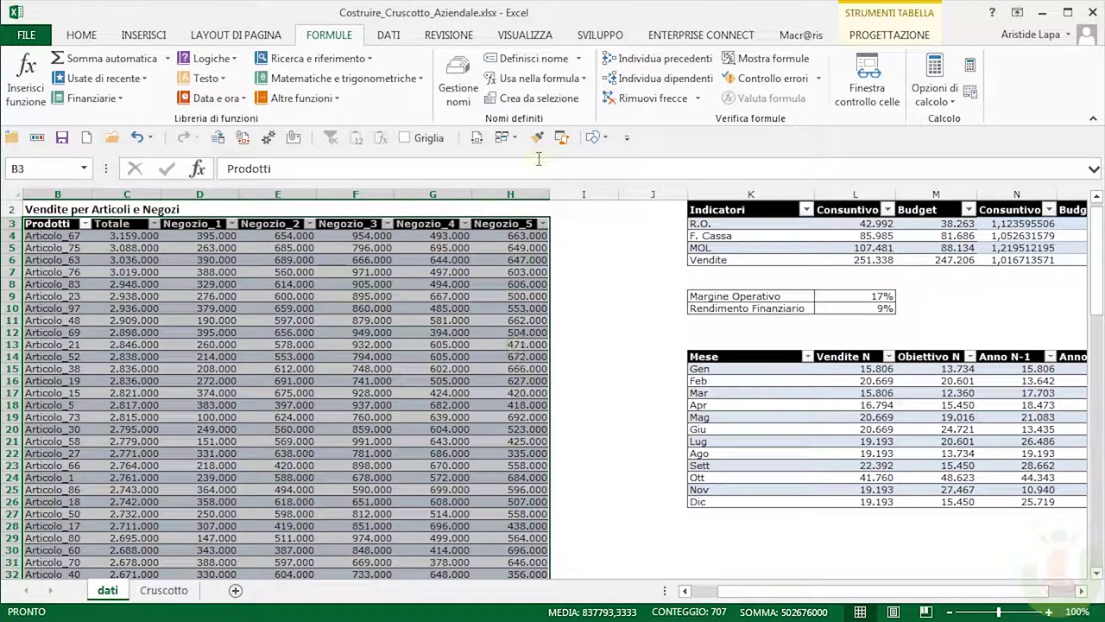
- Check the Articolo_11 to Articolo_14 references in Gestione nomi, then go to Cruscotto
click(459, 91)
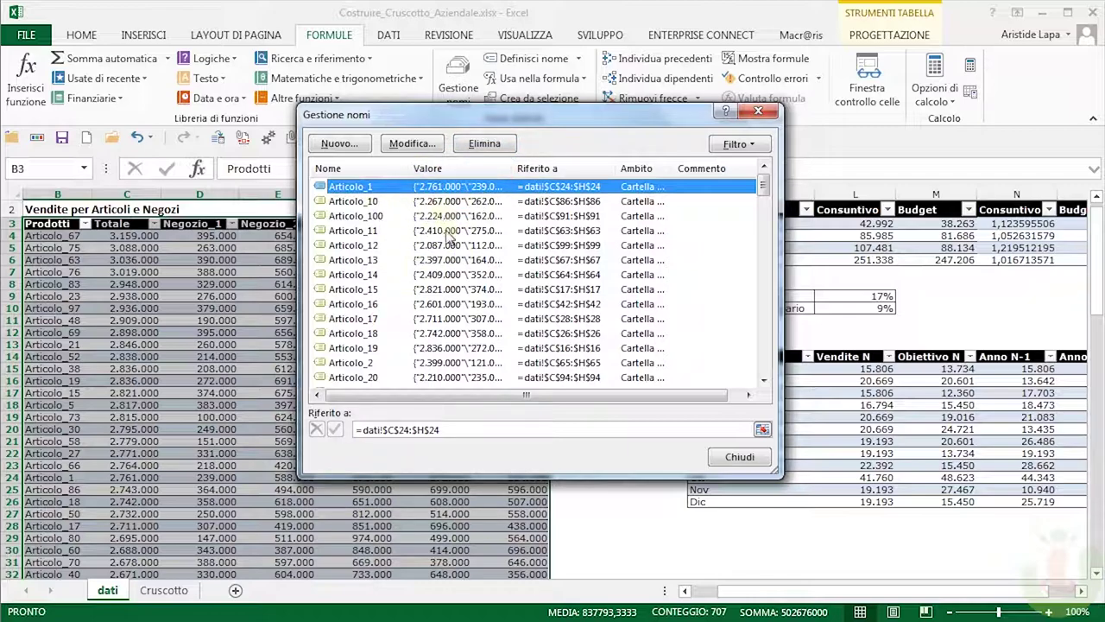
click(445, 231)
click(447, 247)
click(447, 260)
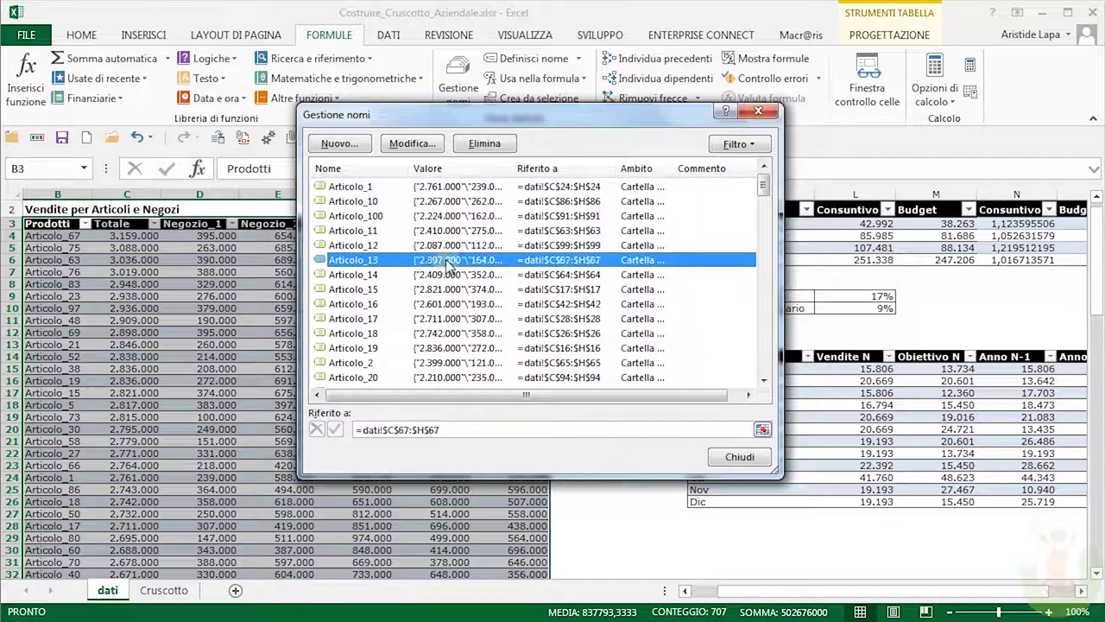
click(494, 275)
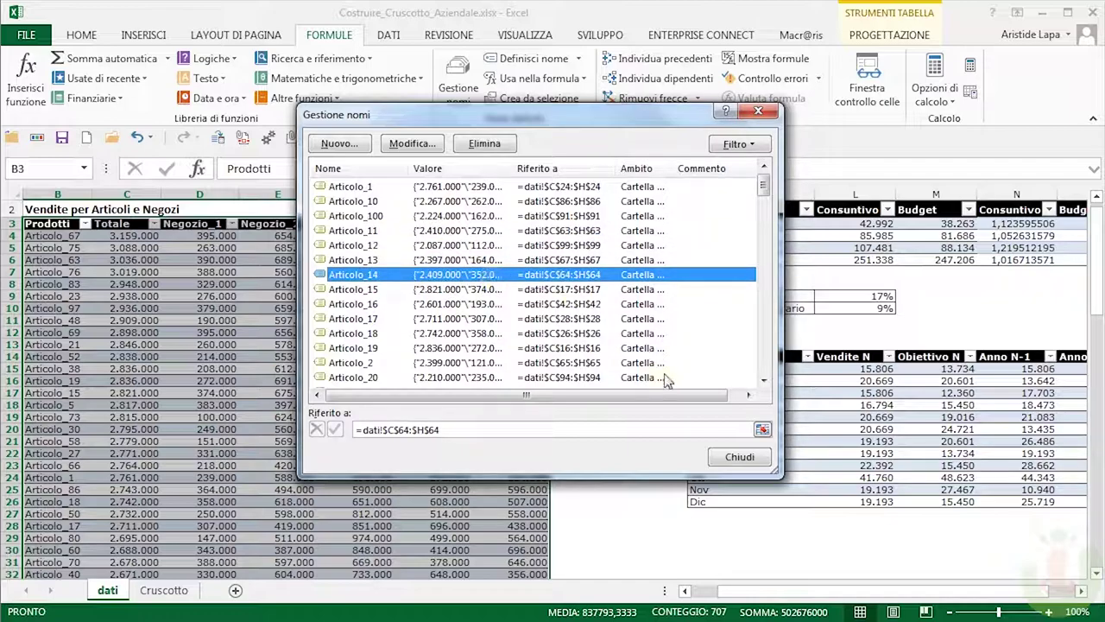
click(741, 458)
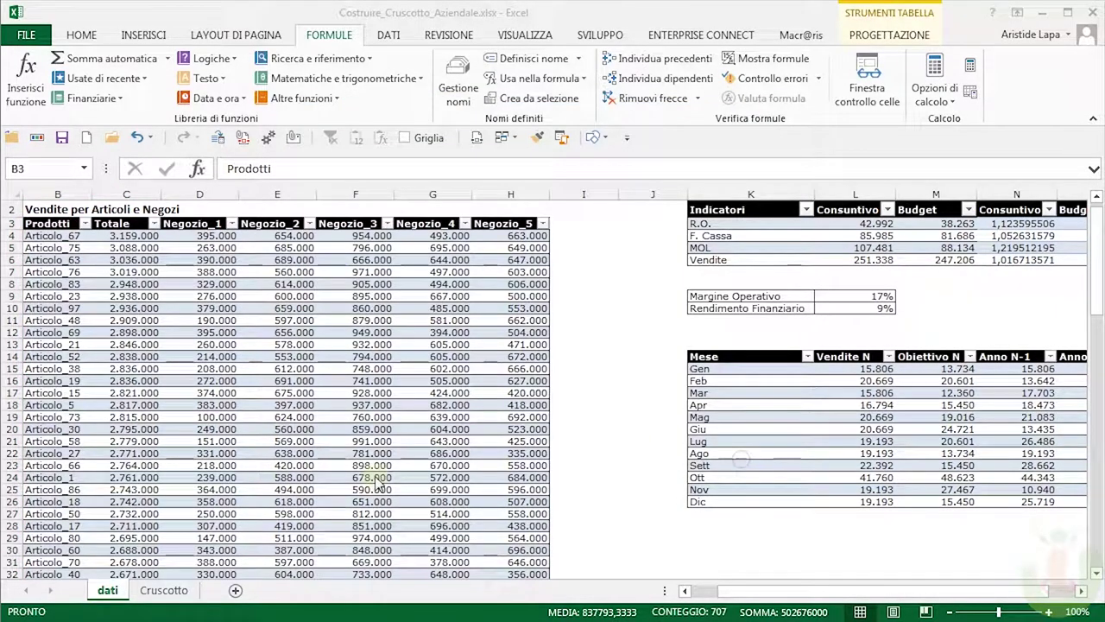
click(164, 588)
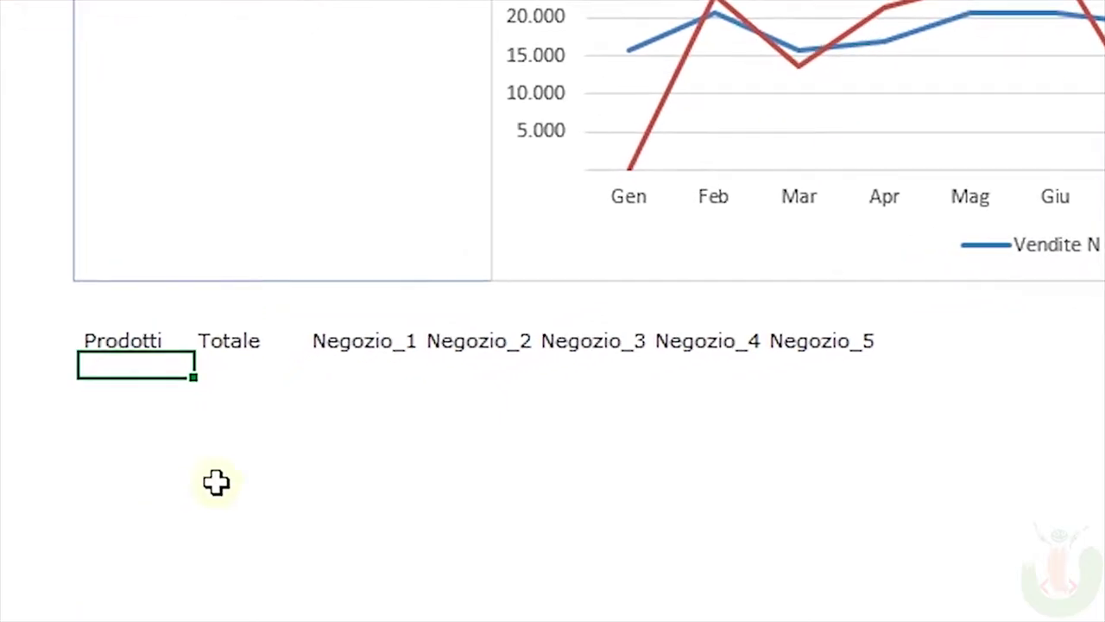
- Enter =INDIRETTO("dati!b" & 4+A41) in B42 so it shows Articolo_67
text(=)
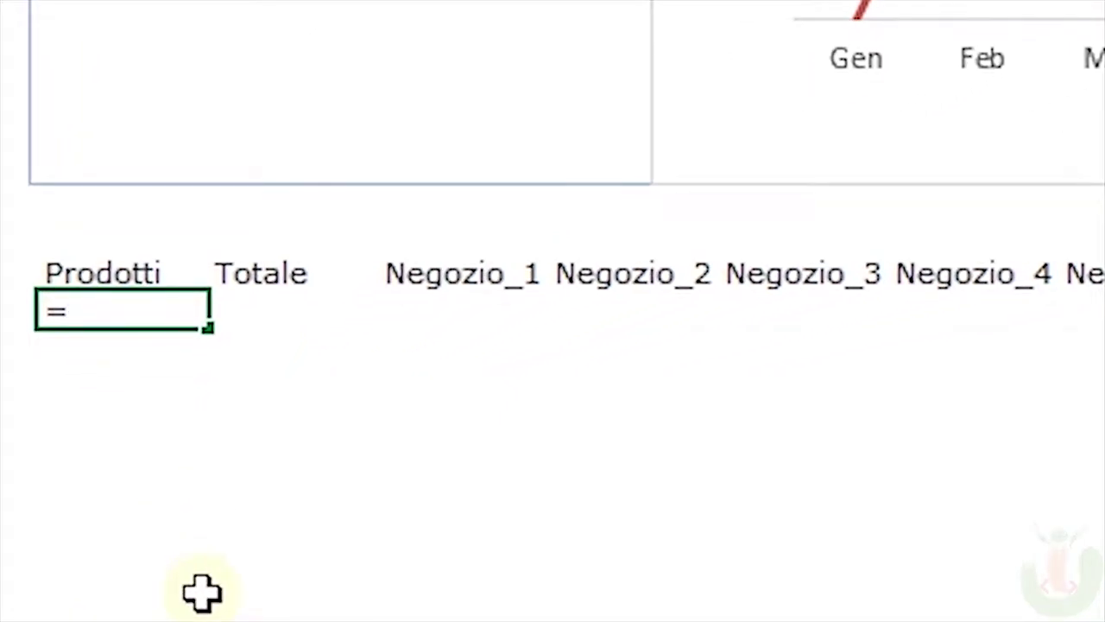
text(indirett)
key(Tab)
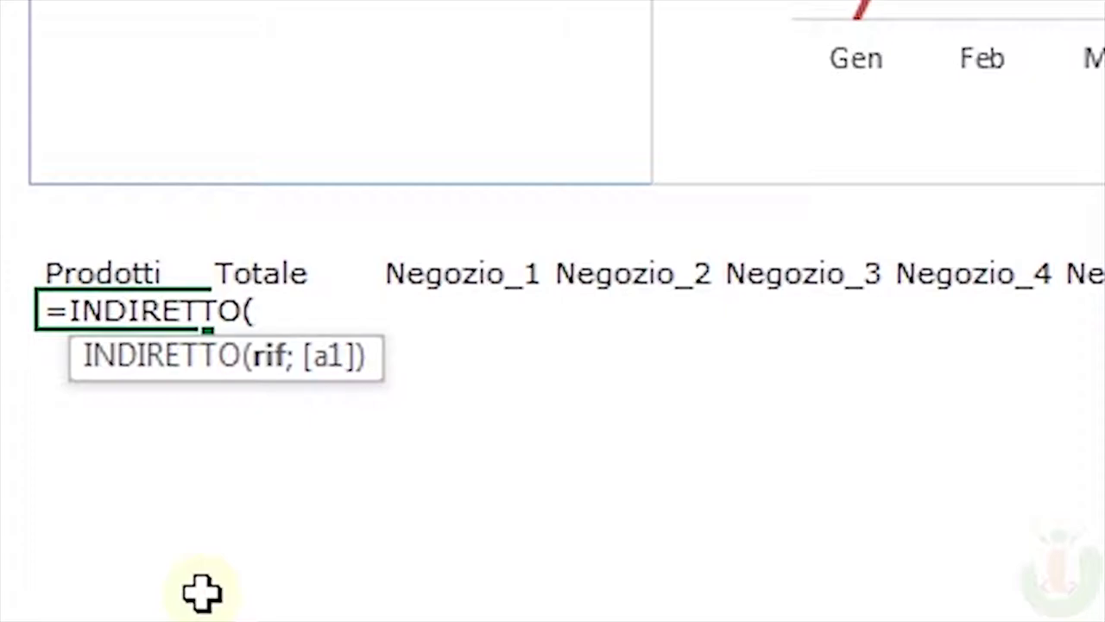
text(")
text(dati)
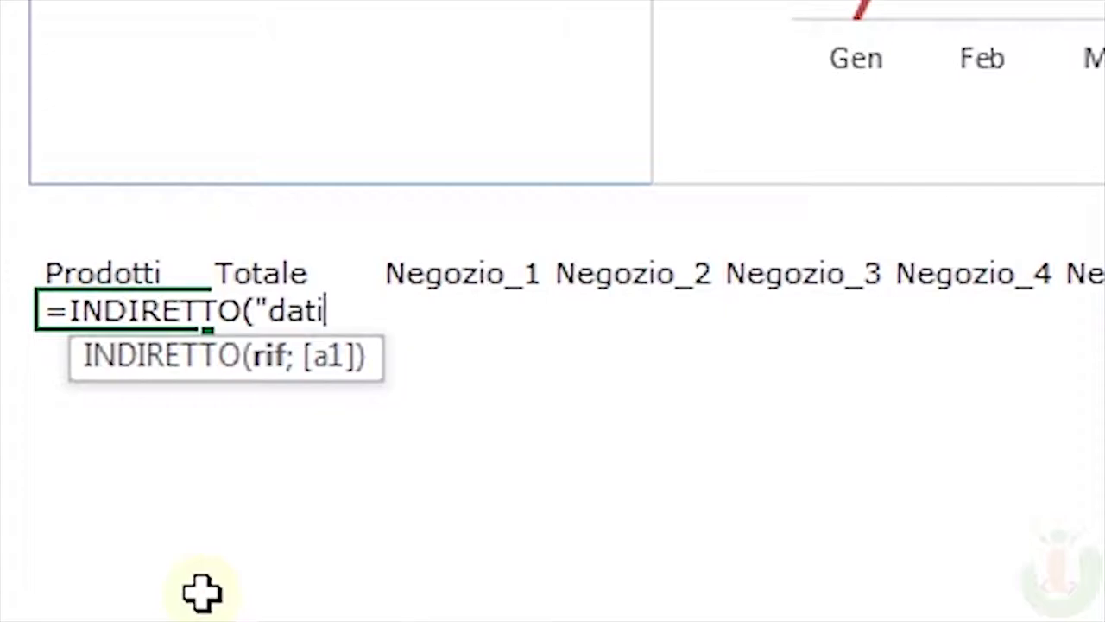
text(!)
text(b)
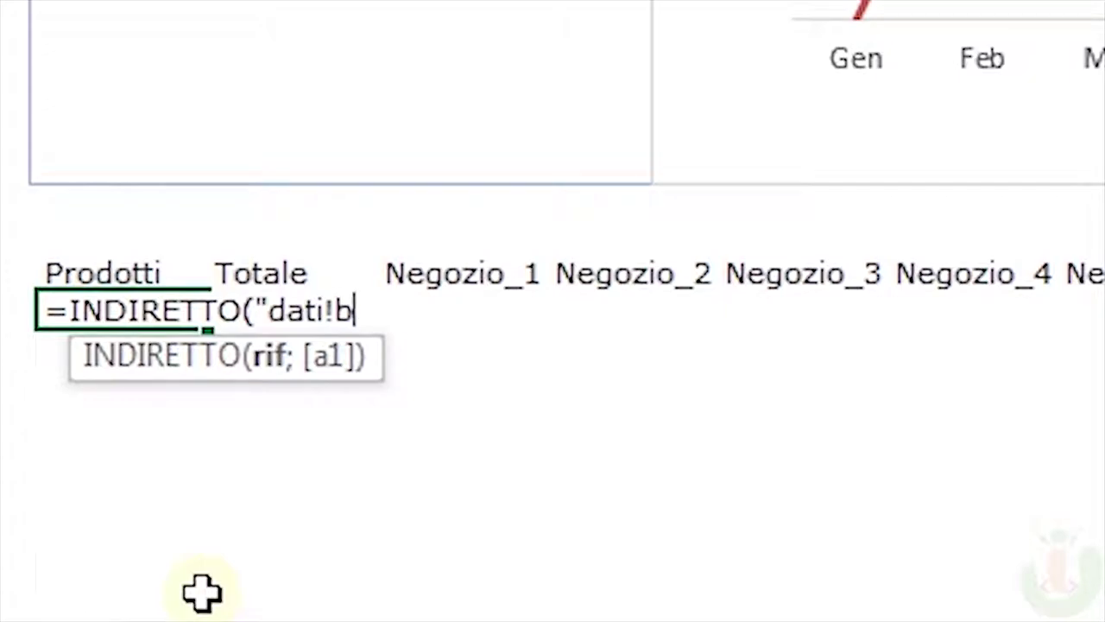
text(")
text( &)
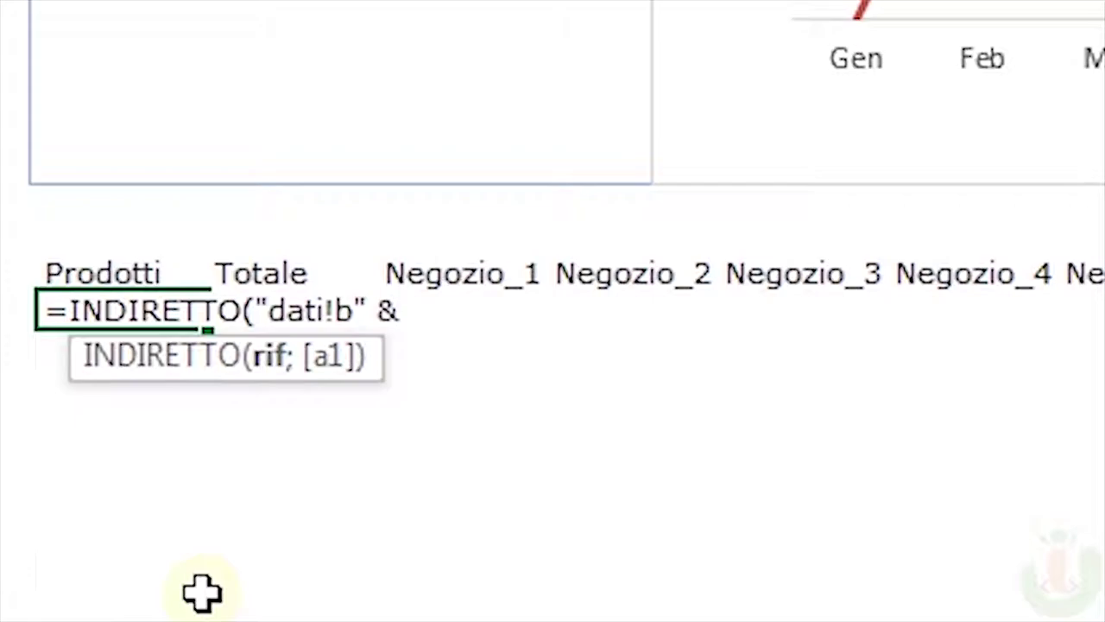
text( 4)
text(+)
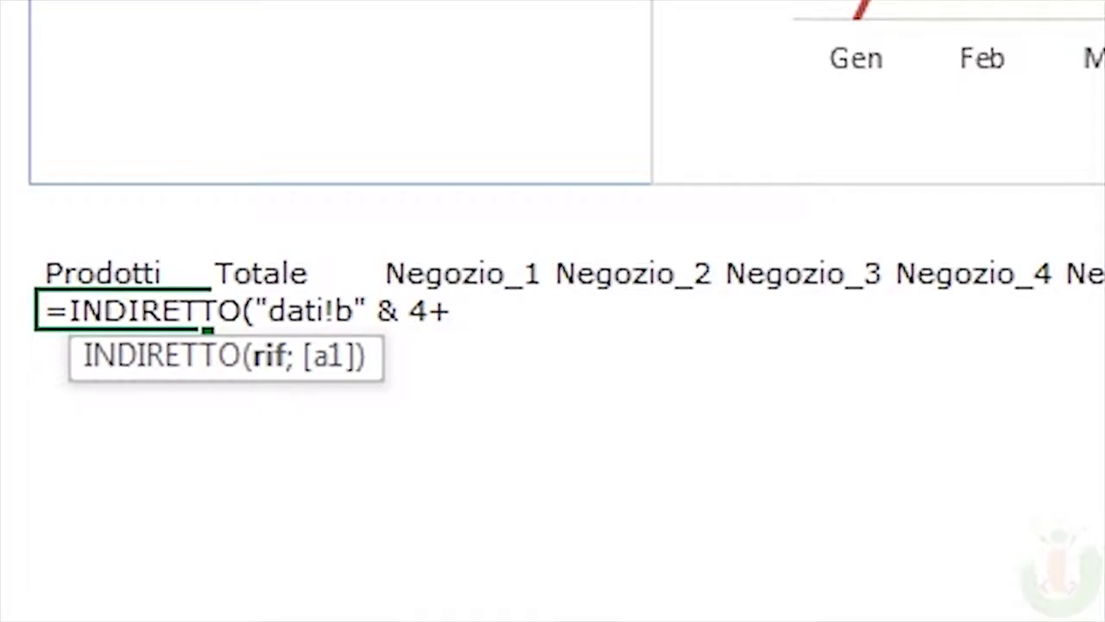
click(18, 272)
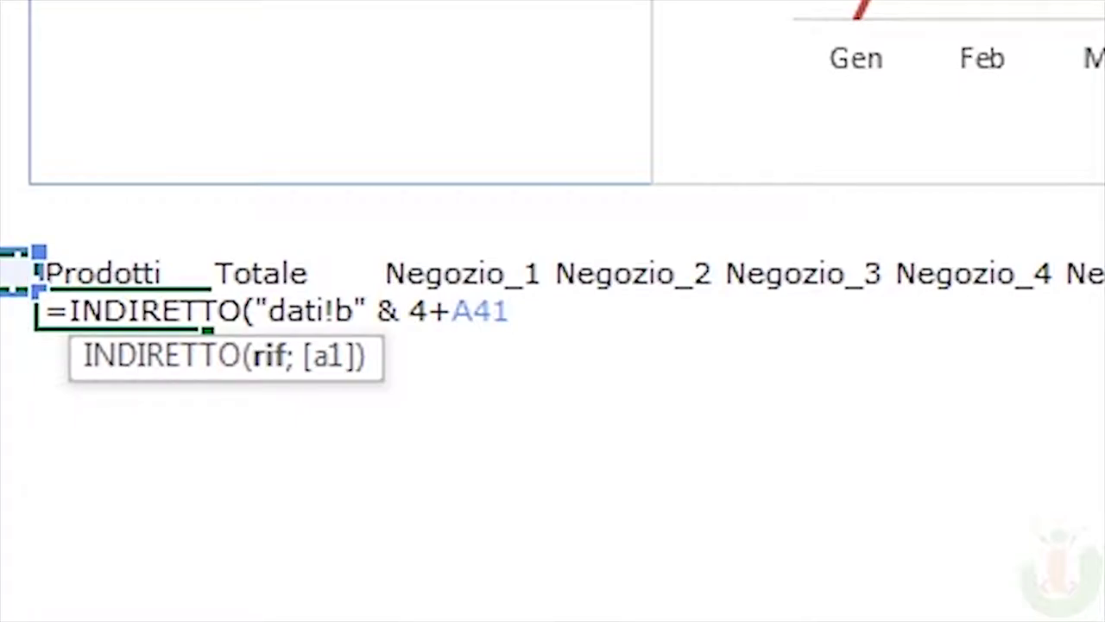
text())
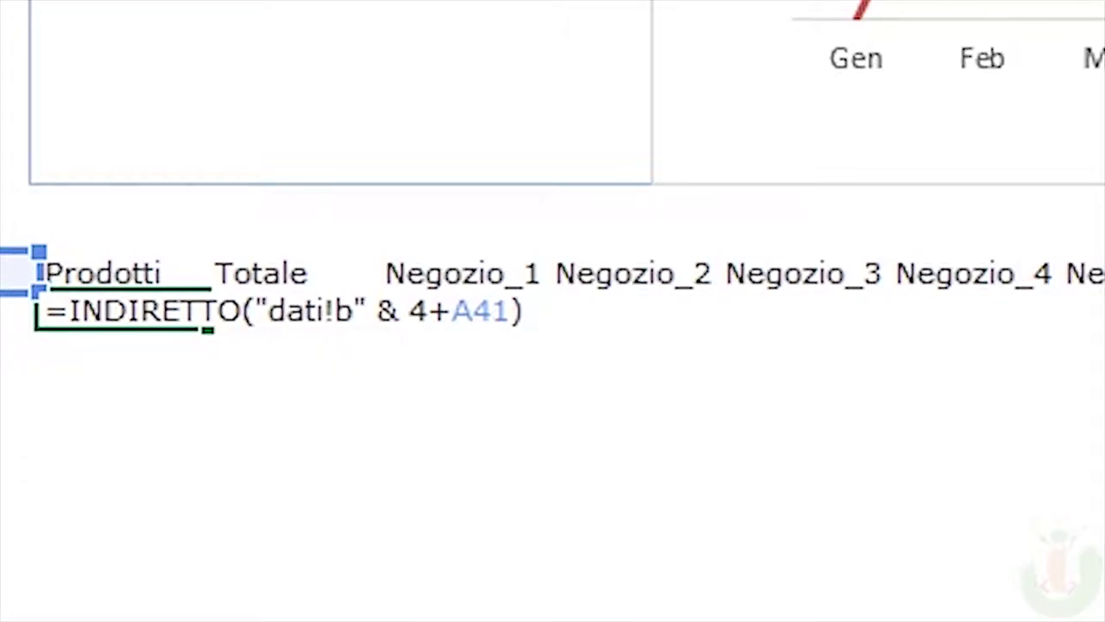
key(Return)
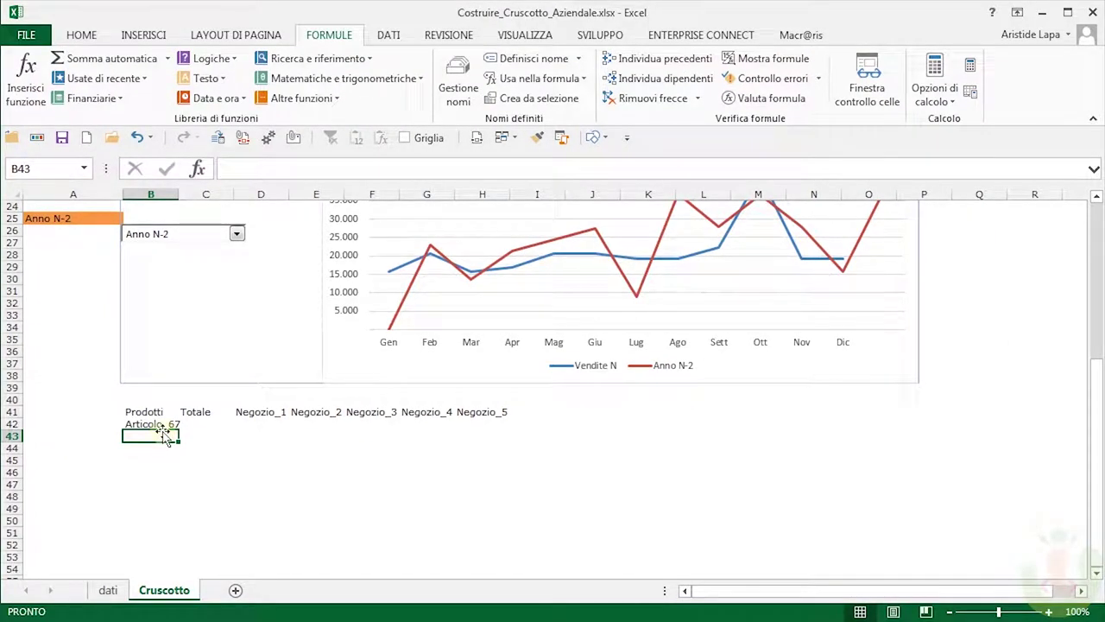
- Compare B42's Articolo_67 result with the dati table, ending on the dati Prodotti column
scroll(164, 436, up, 1)
click(154, 436)
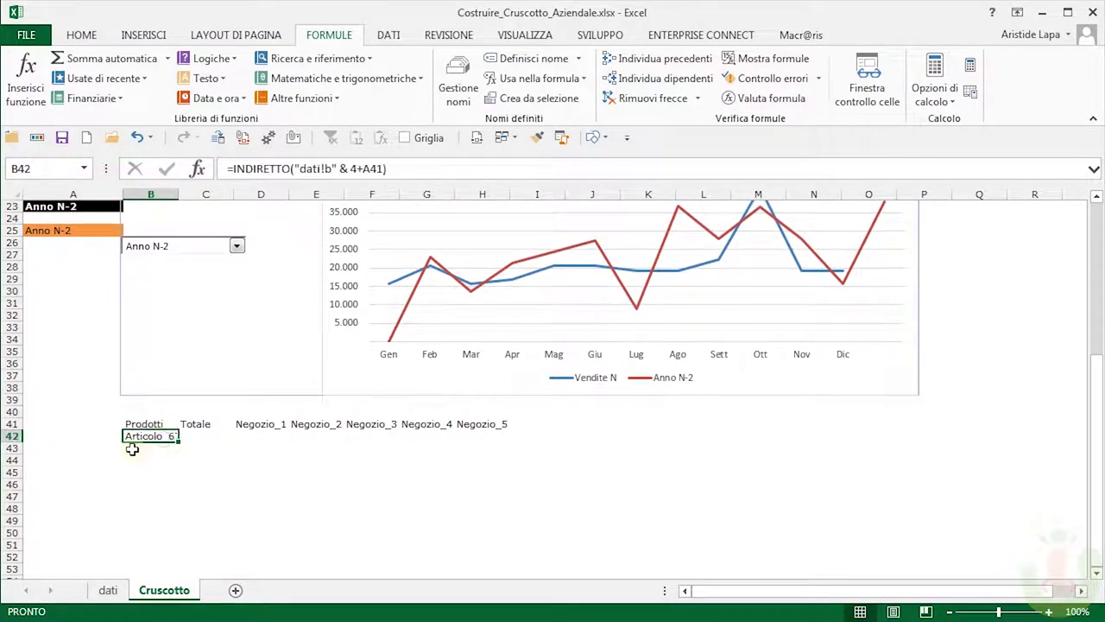
click(108, 591)
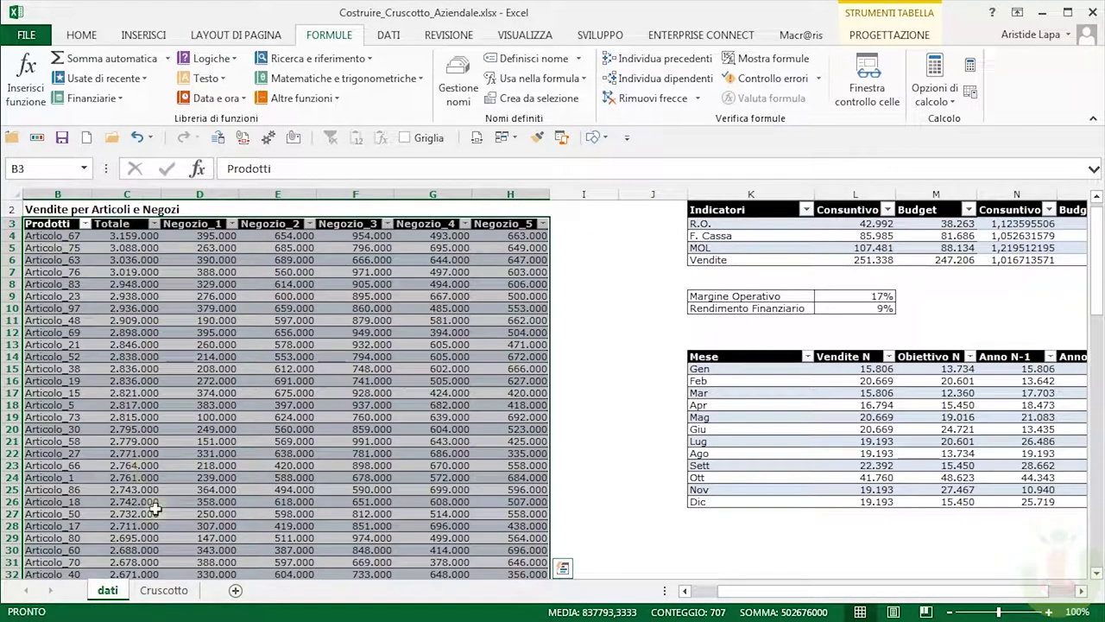
click(164, 590)
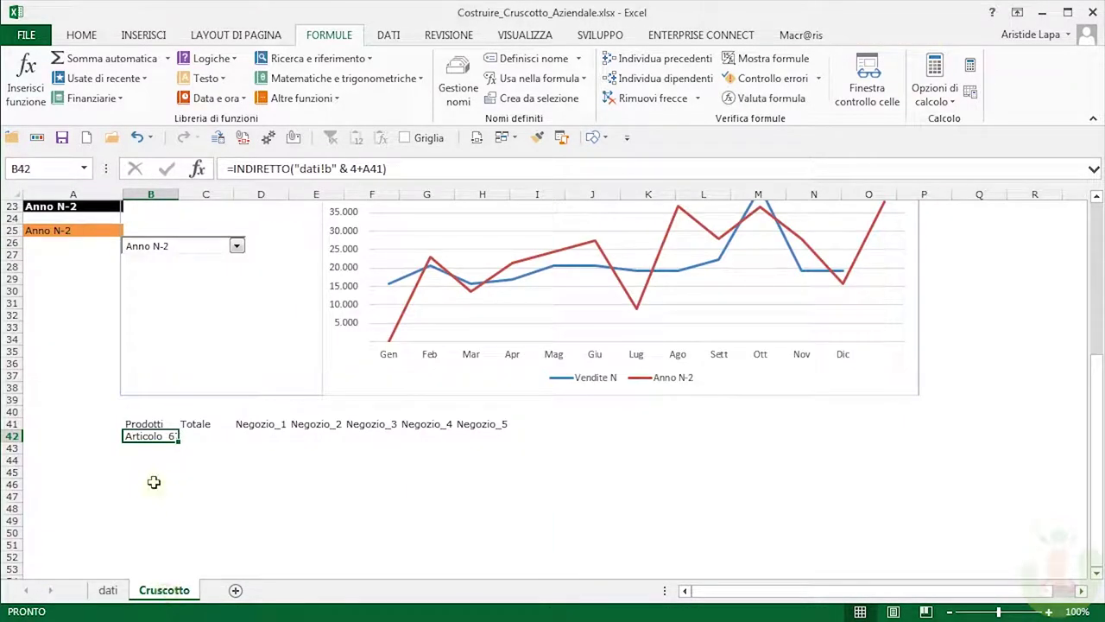
click(158, 444)
click(156, 447)
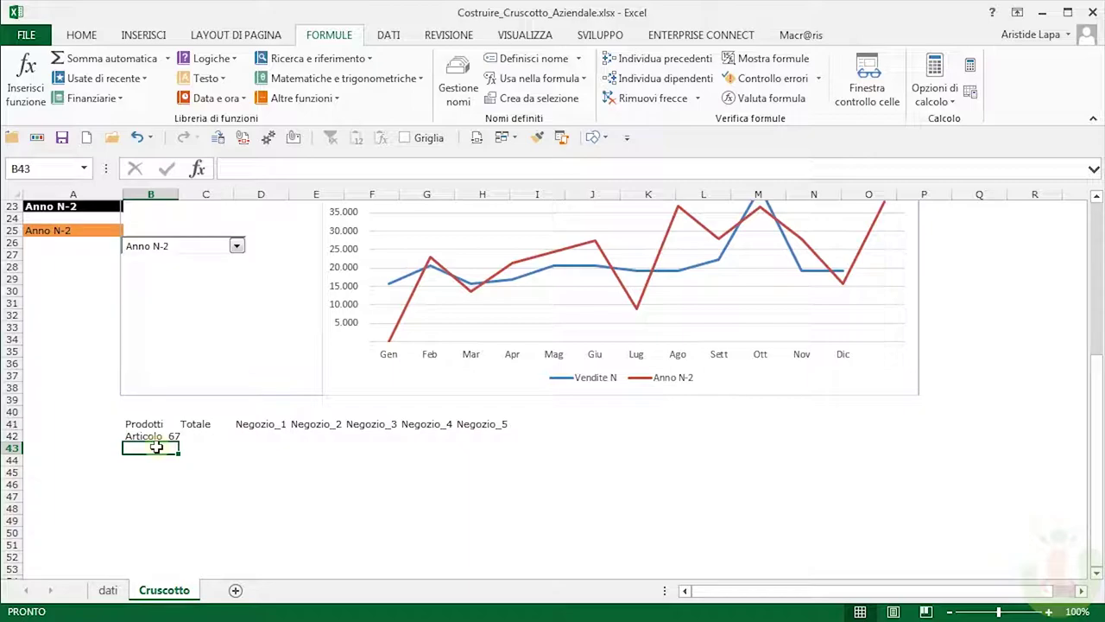
click(108, 590)
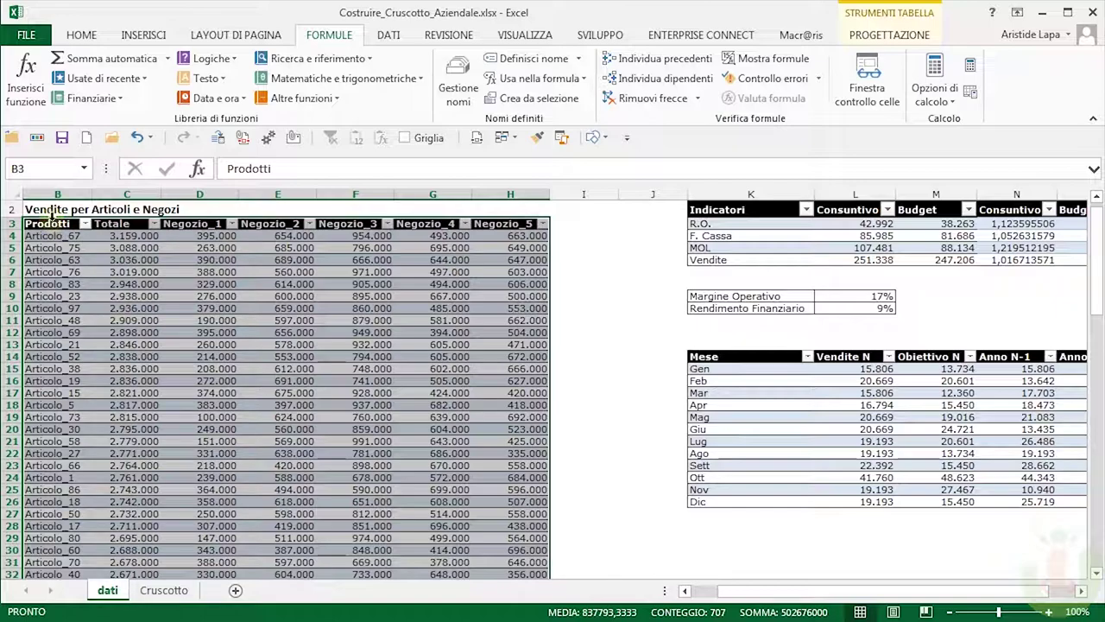
click(54, 215)
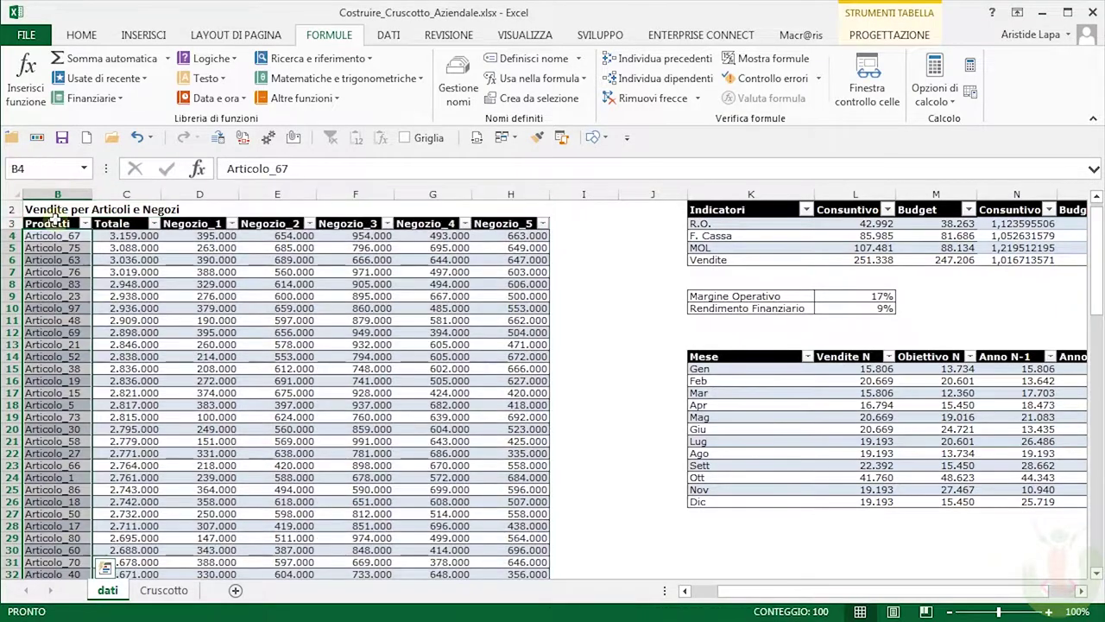
- Name the Prodotti column Listaprodotti in the Name Box and begin a formula in Cruscotto B43
click(54, 216)
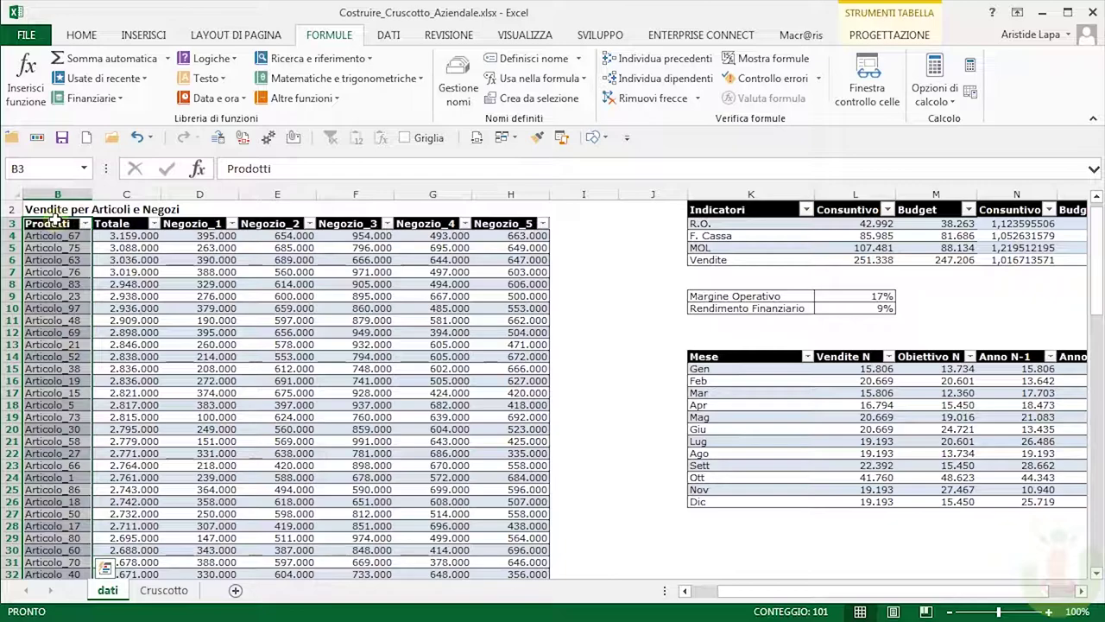
click(552, 102)
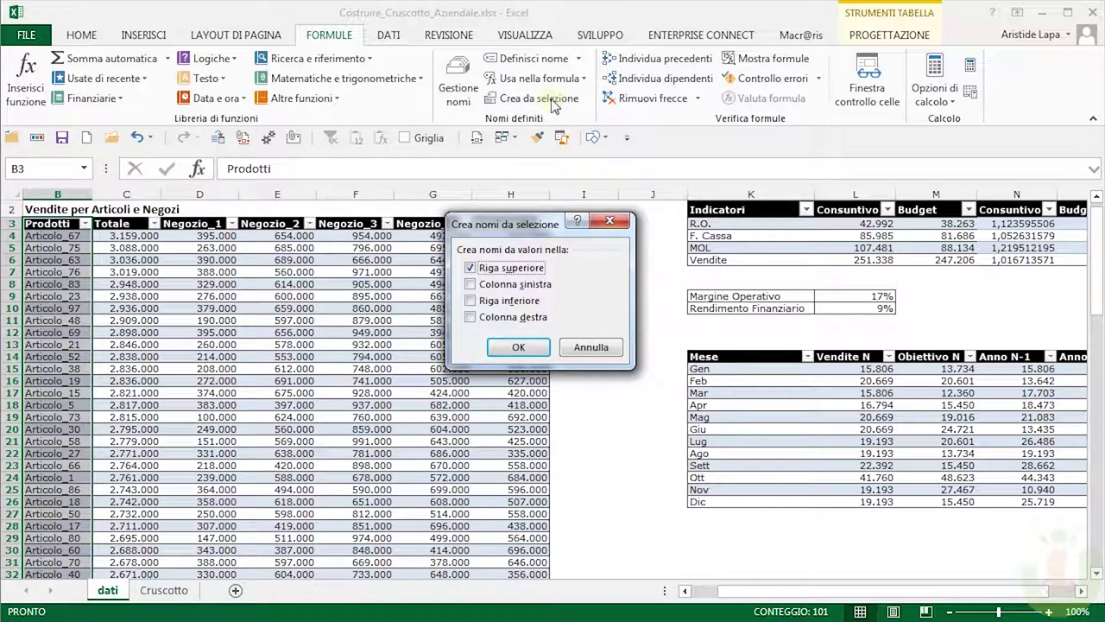
click(602, 350)
click(50, 170)
text(Lista)
text(odotti)
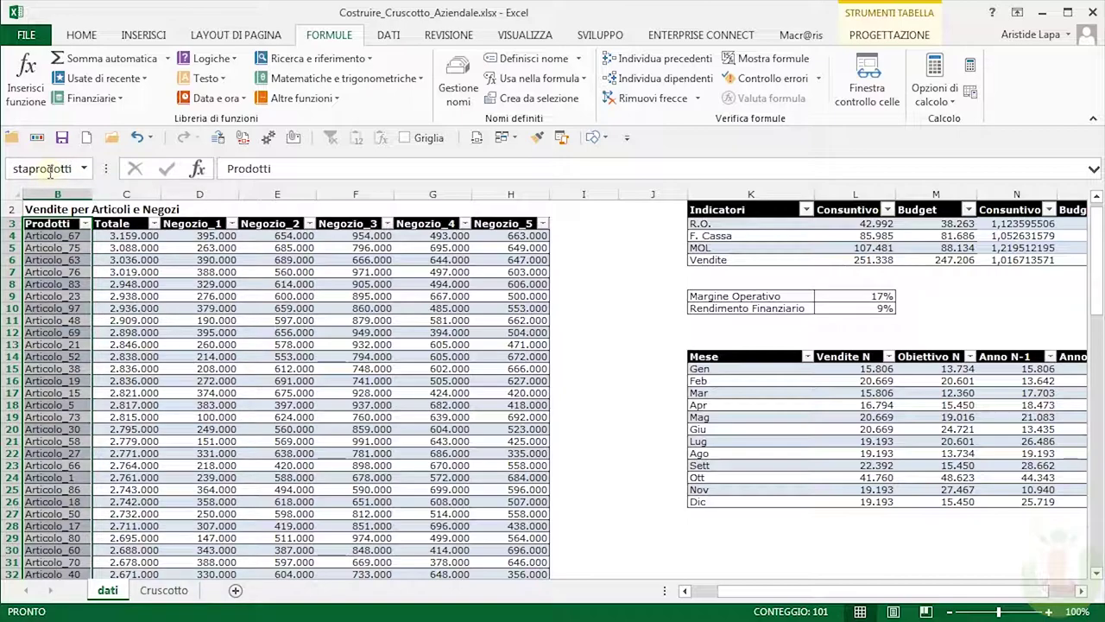
key(Return)
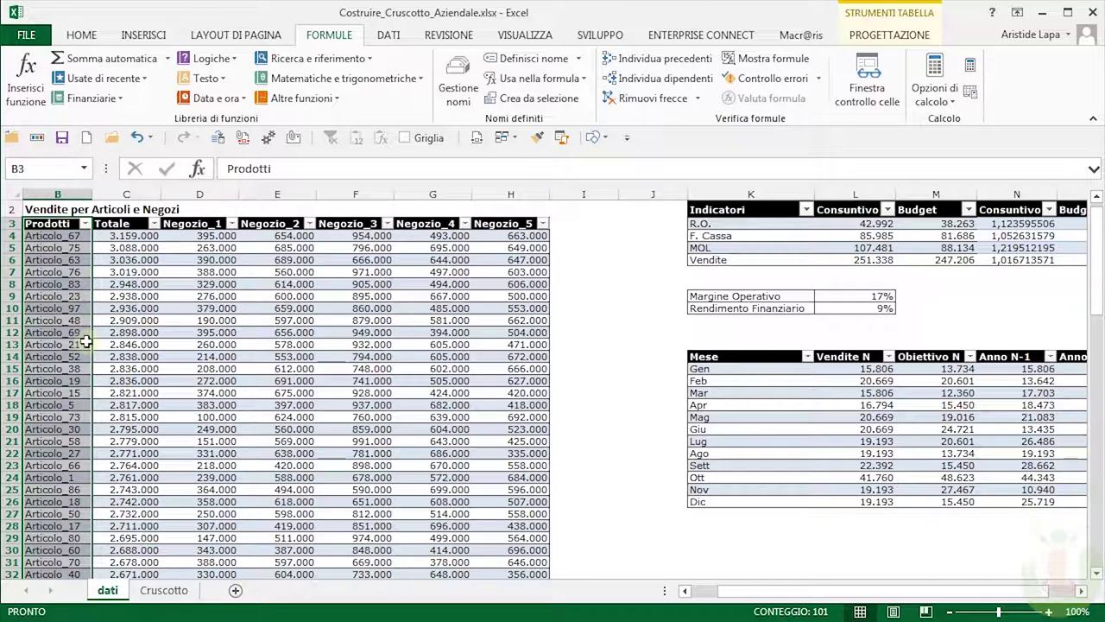
click(164, 592)
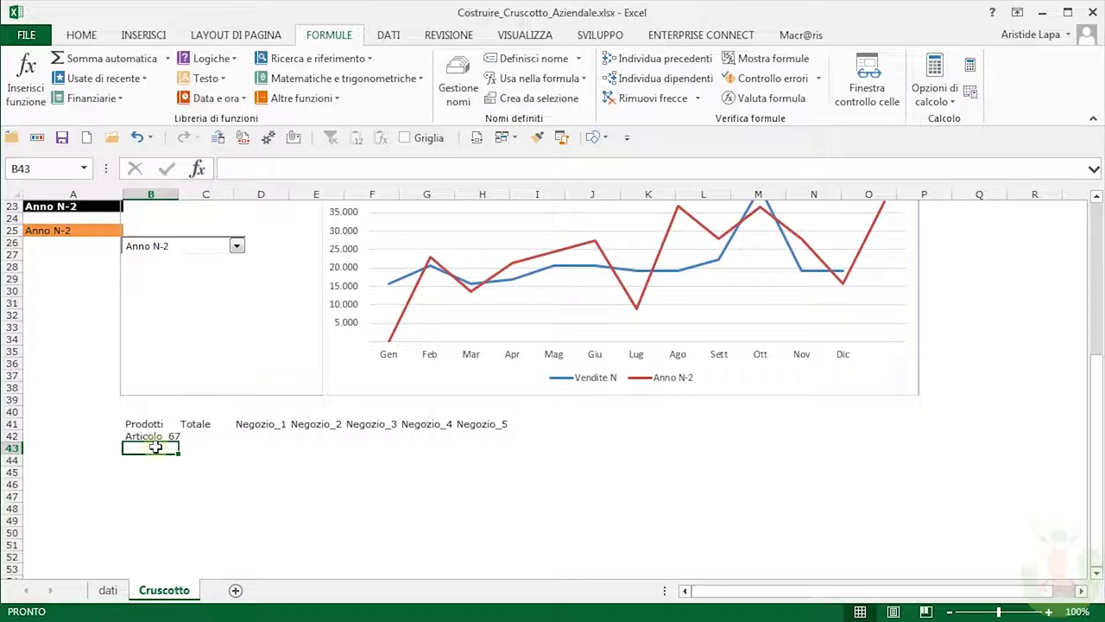
text(=)
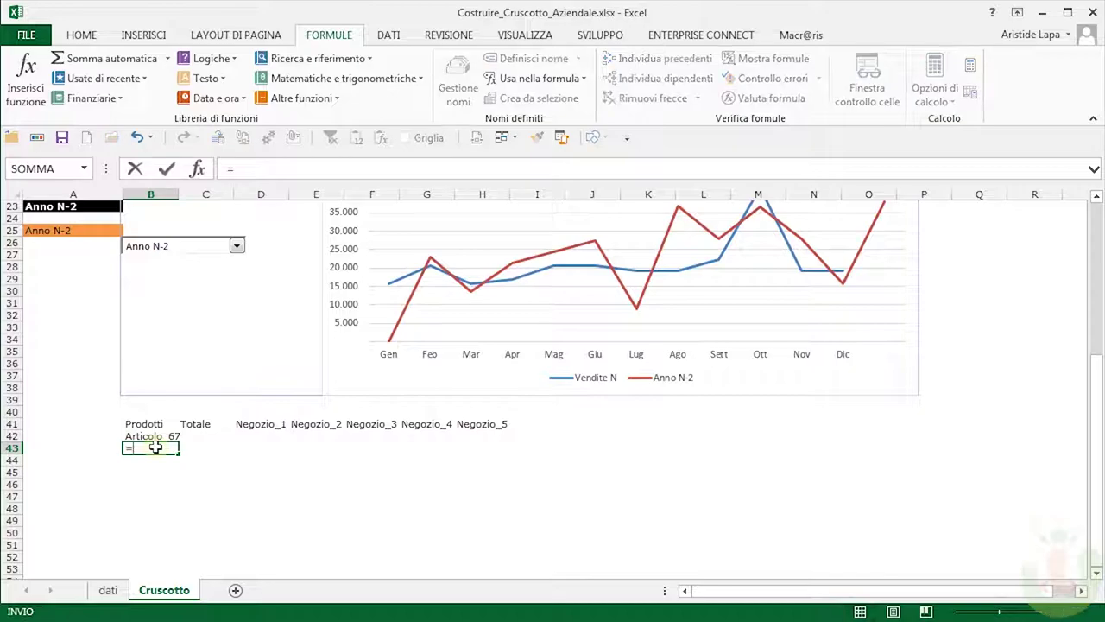
text(indic)
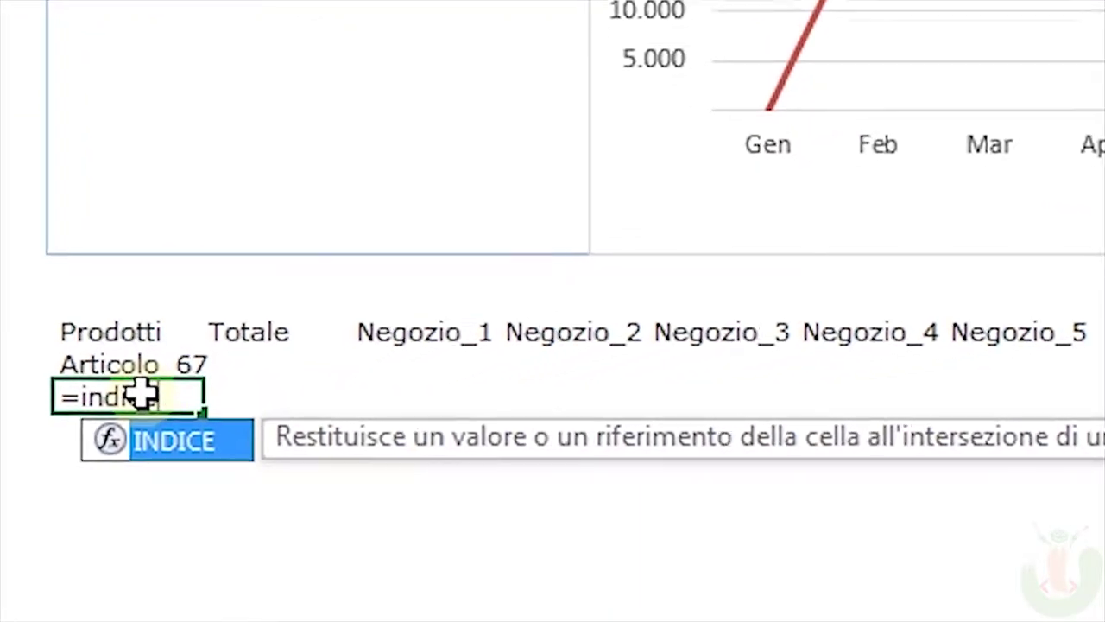
- Start B43's formula as =INDICE(Listaprodotti;CONFRONTA( using autocomplete
key(Tab)
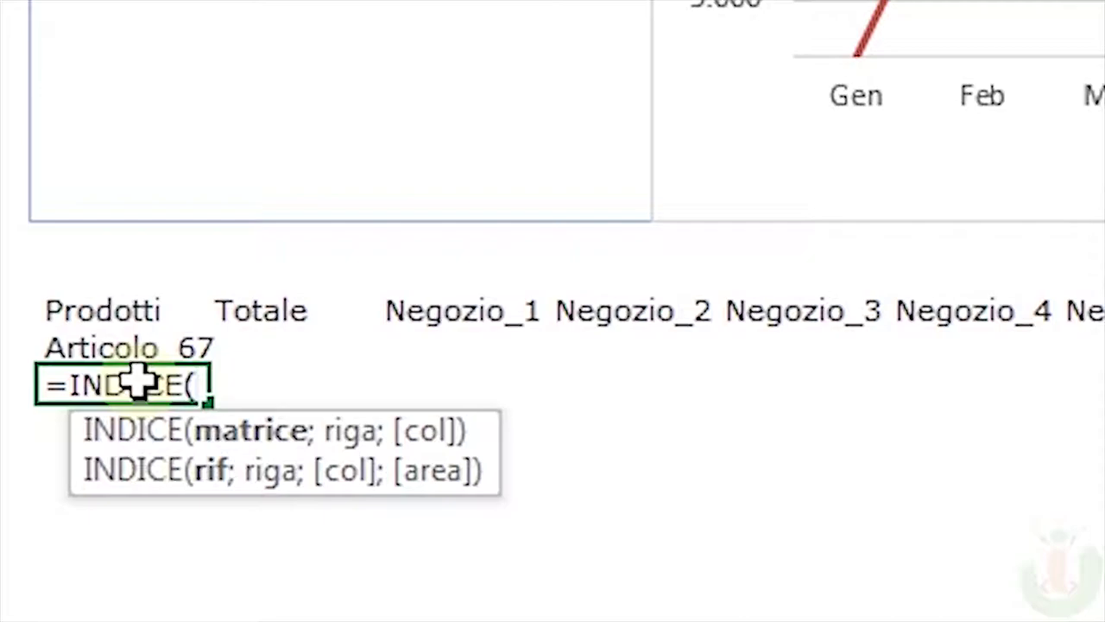
text(lista)
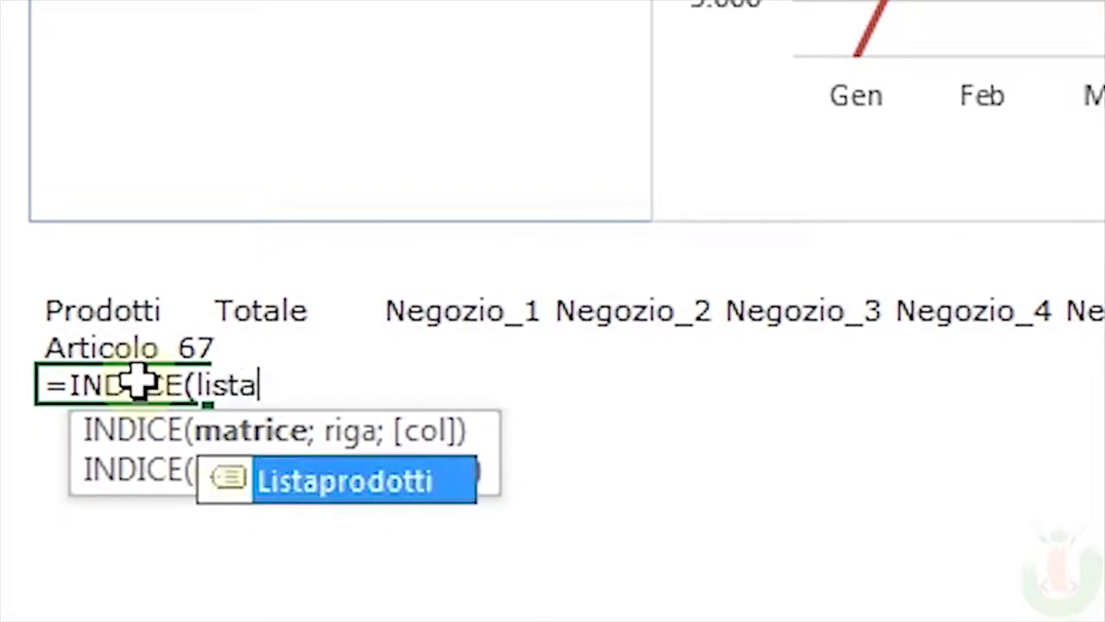
text(pro)
key(Tab)
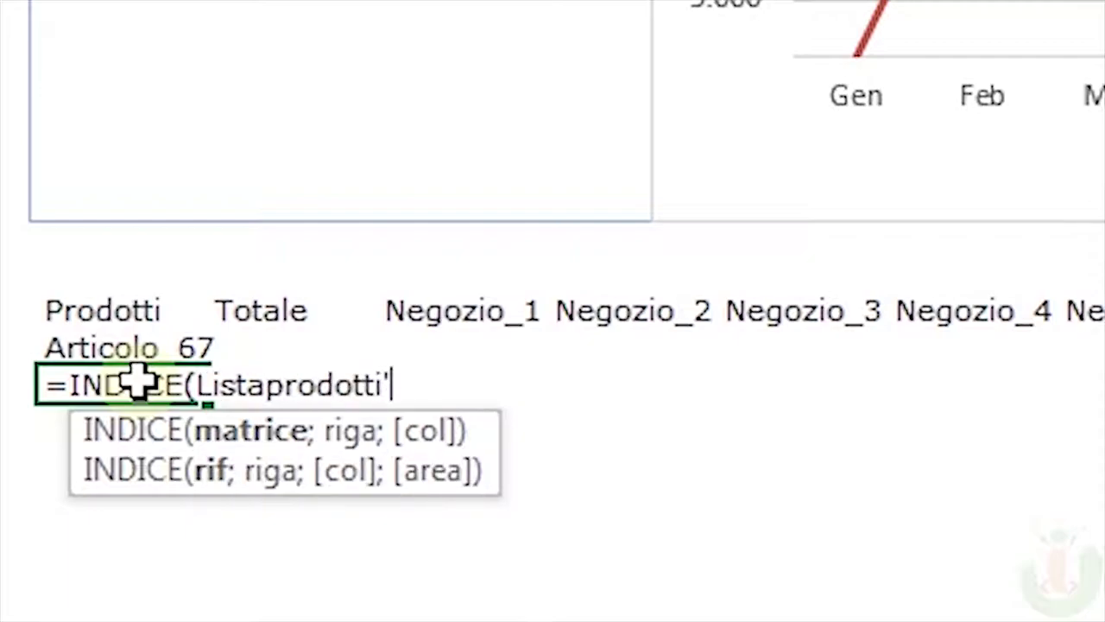
key(BackSpace)
text(i;)
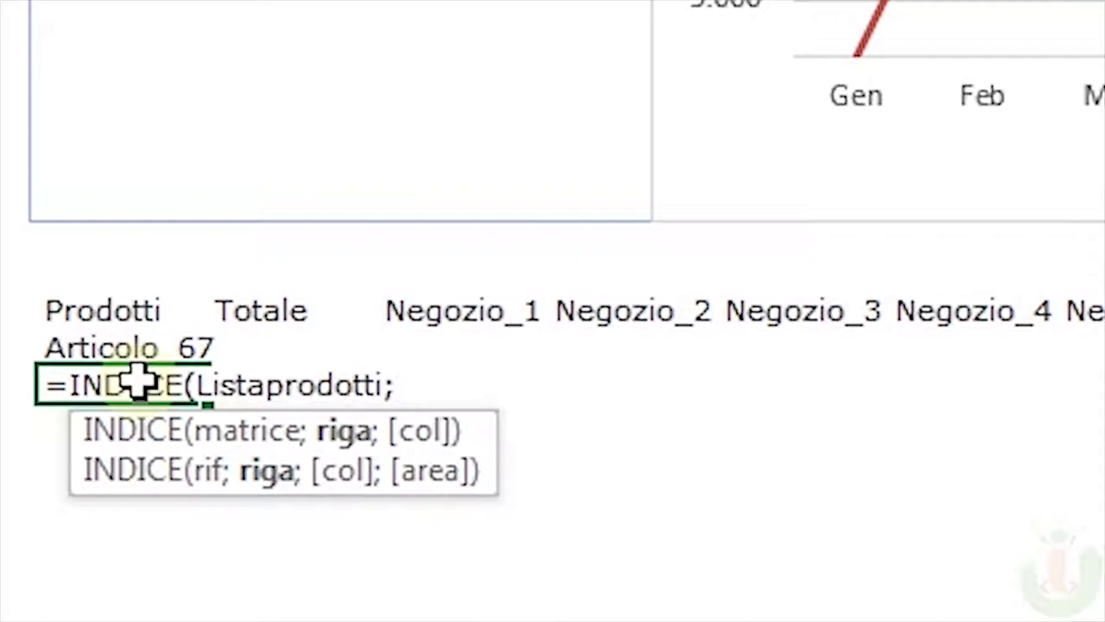
text(confront)
key(Tab)
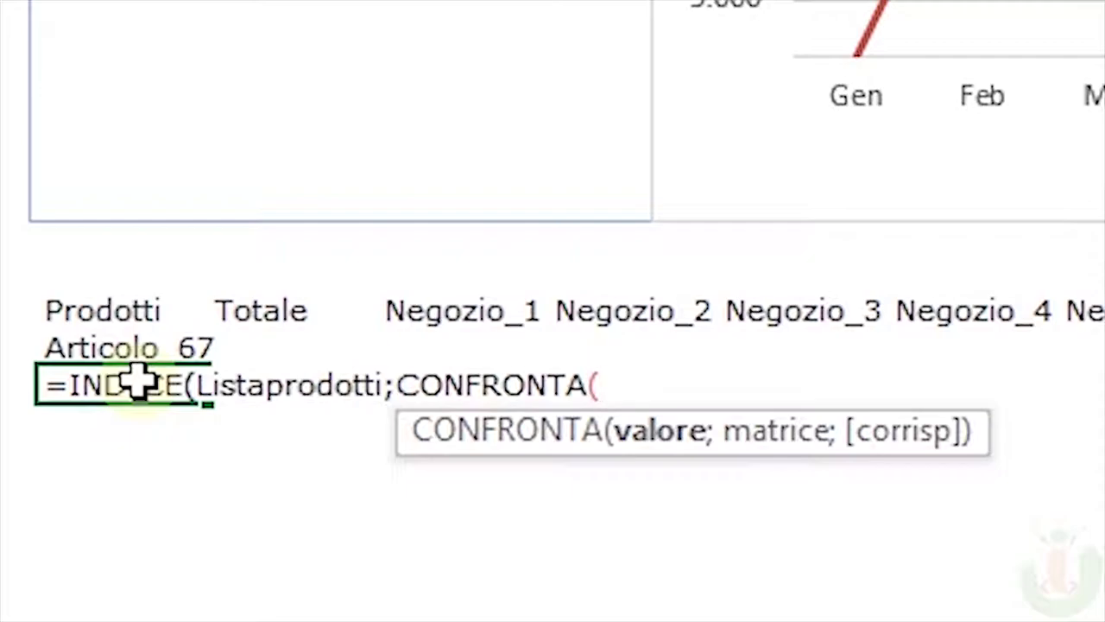
- Complete it with B42;Listaprodotti;0)+1) and commit it to show Articolo_75
click(166, 343)
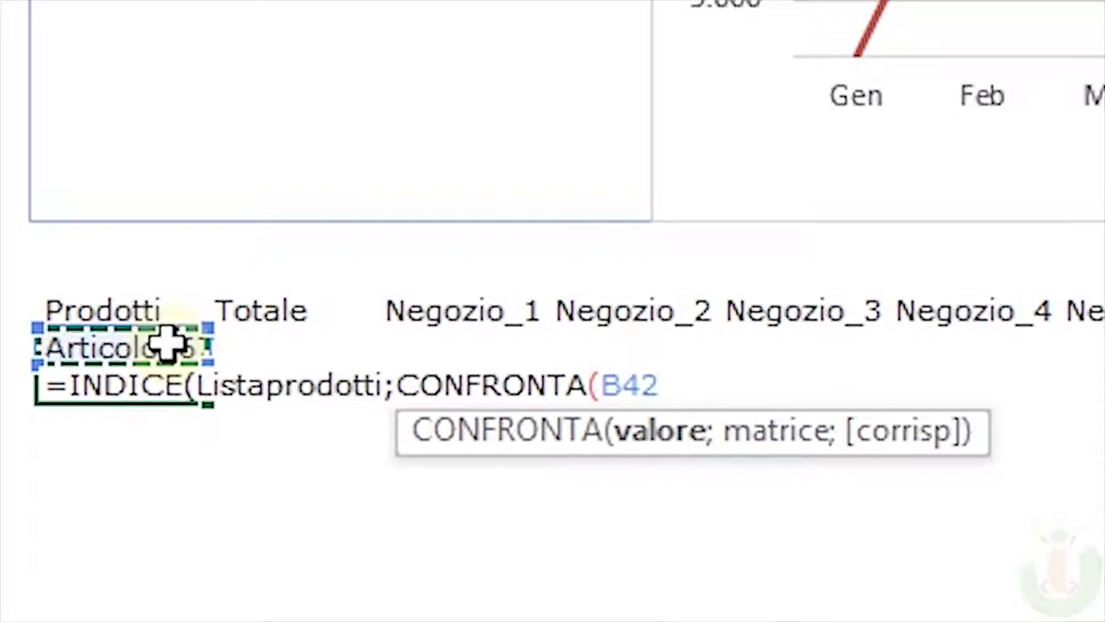
text(;)
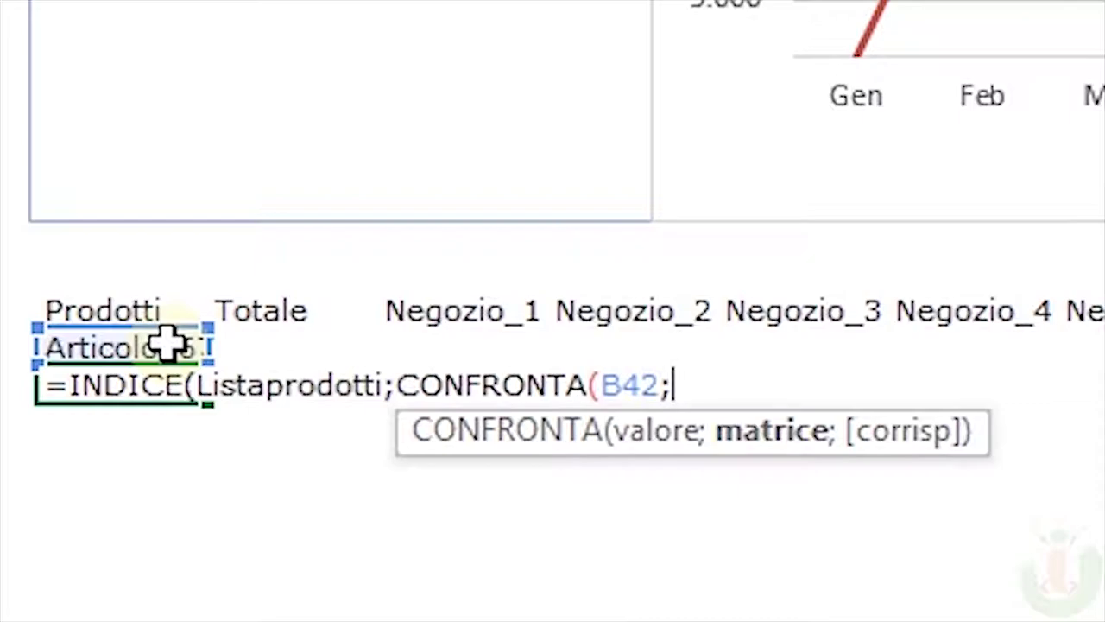
text(list)
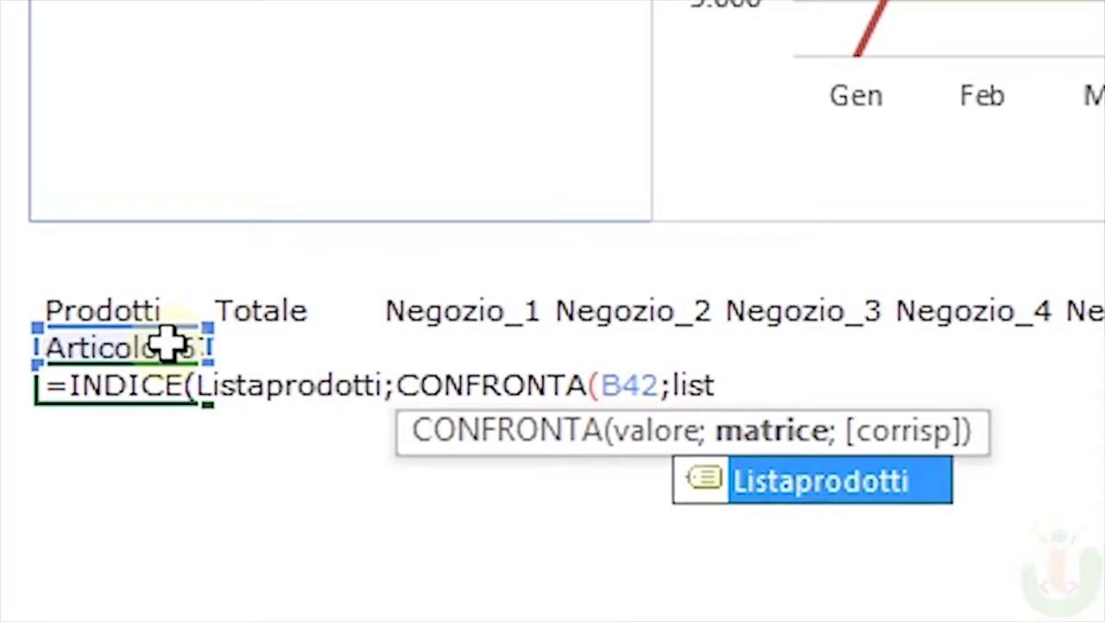
key(Tab)
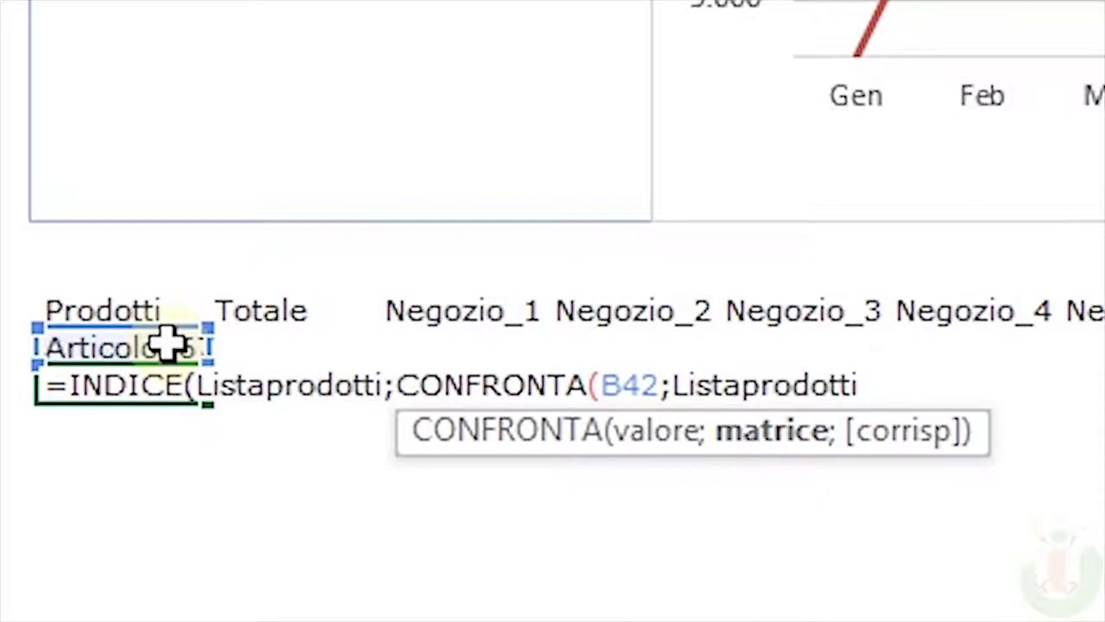
text(;)
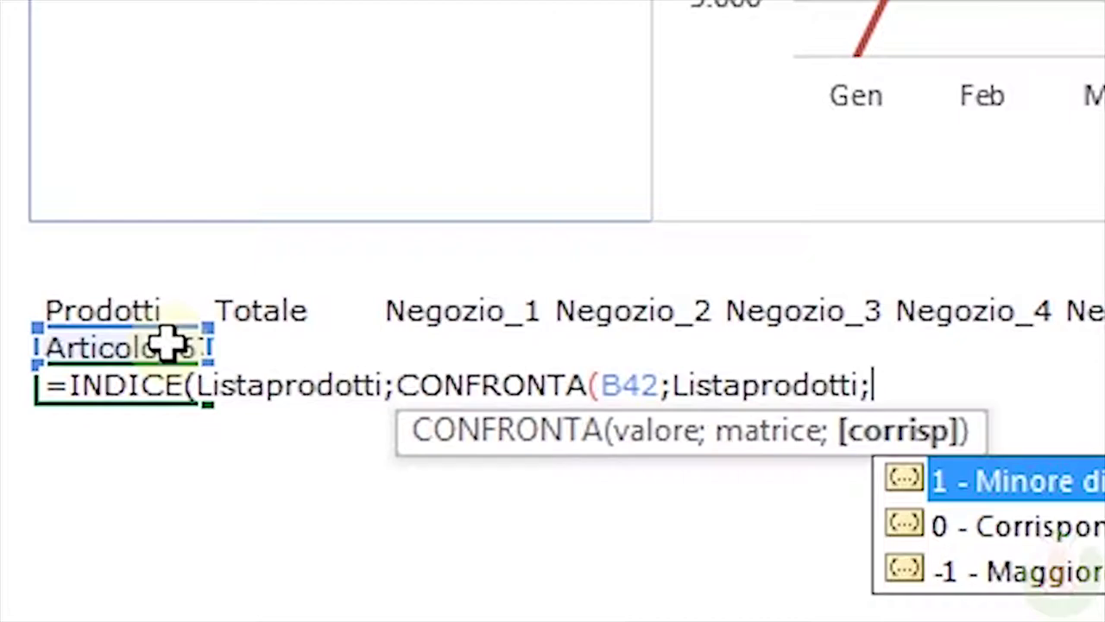
text(0)
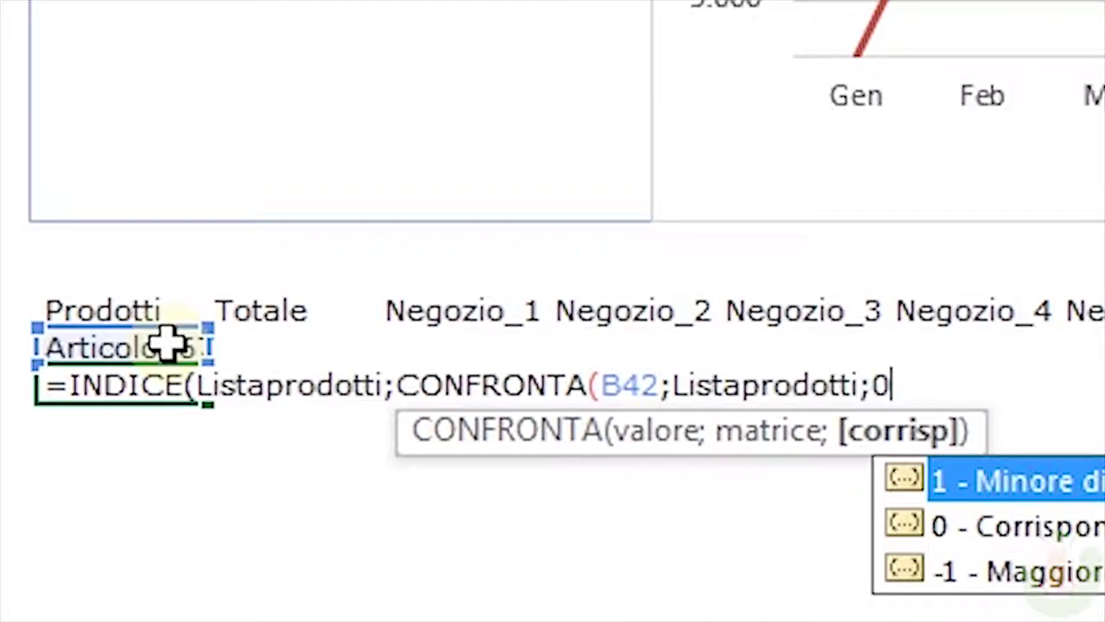
text())
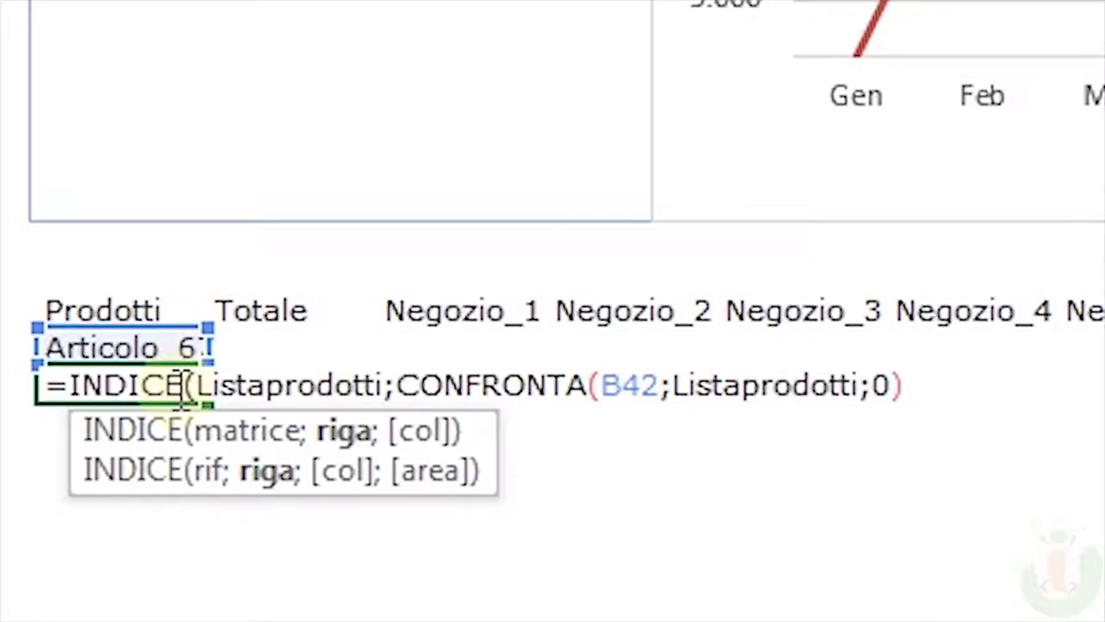
text(+1)
text(()
key(BackSpace)
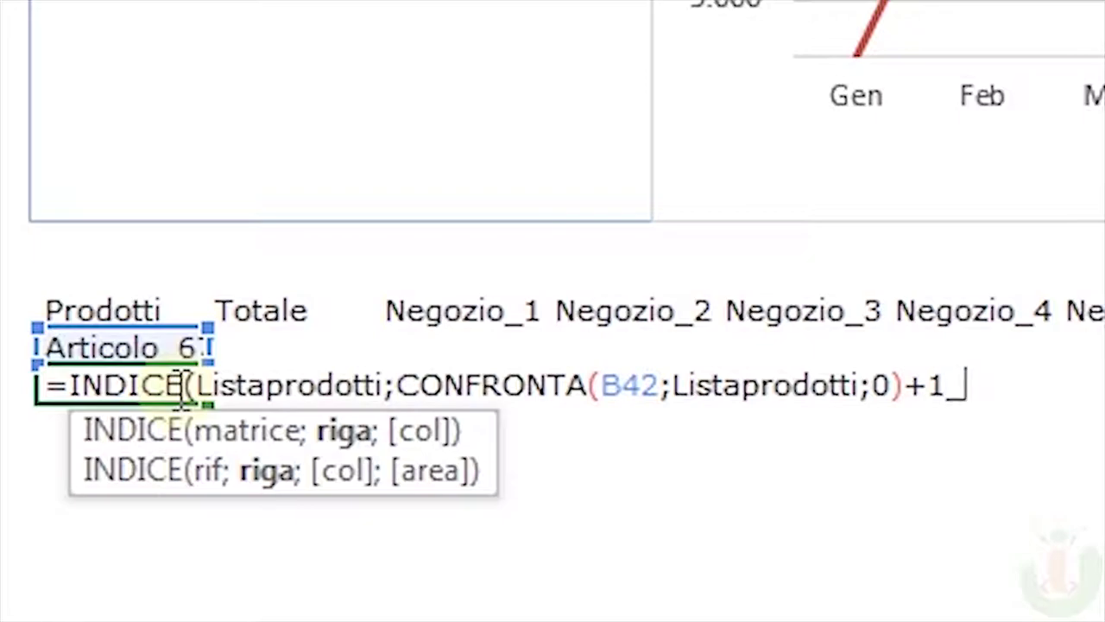
text())
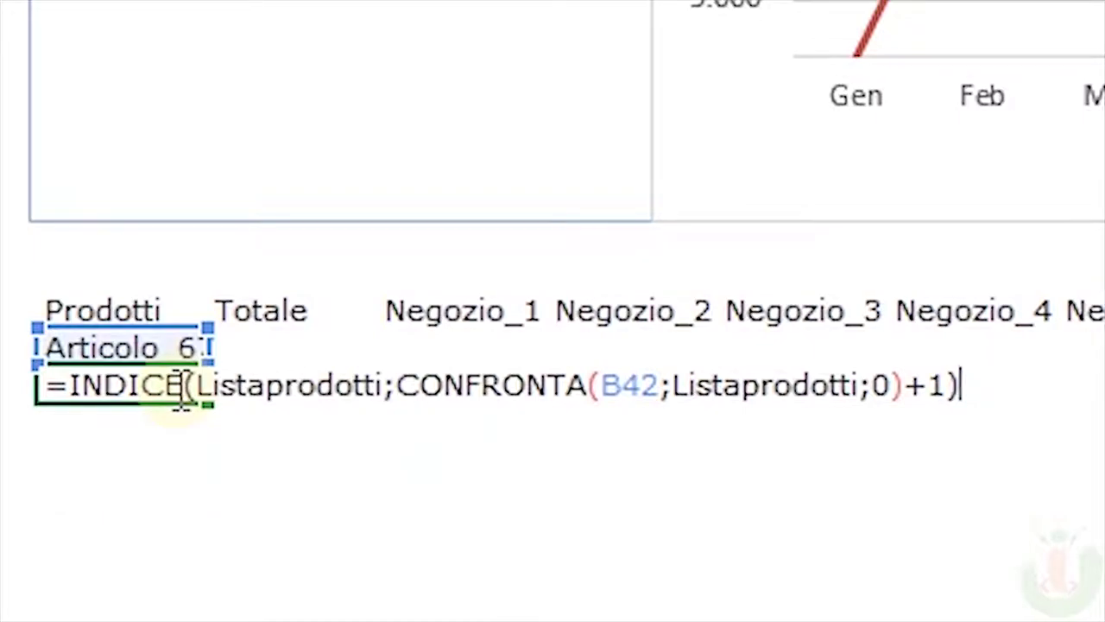
key(ctrl+Return)
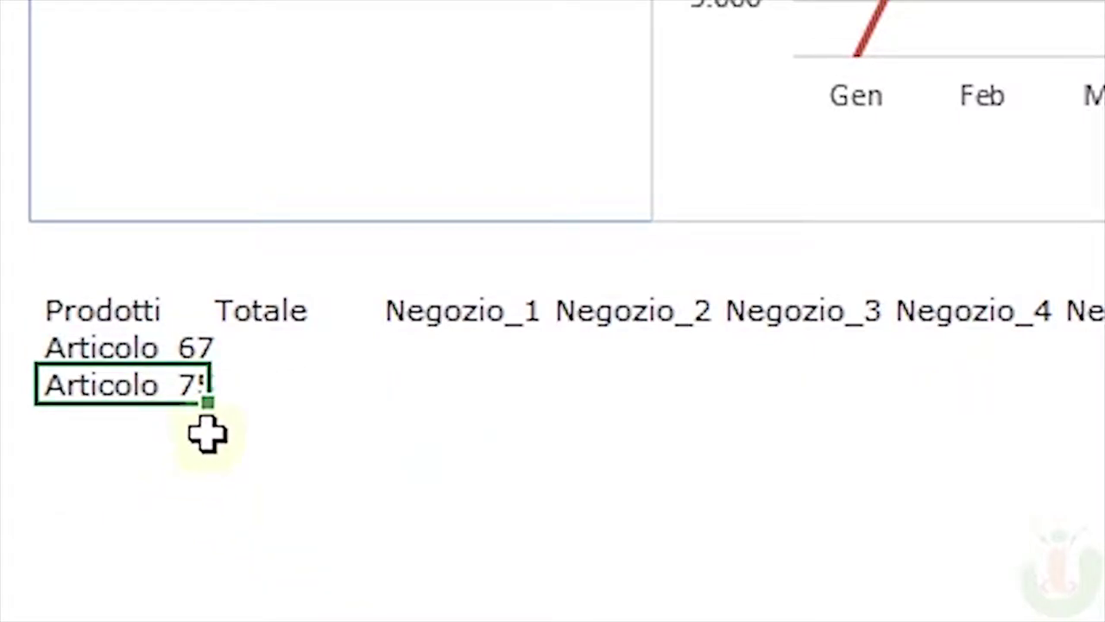
- Widen column B slightly so Articolo_67 and Articolo_75 display fully
drag(191, 122, 194, 122)
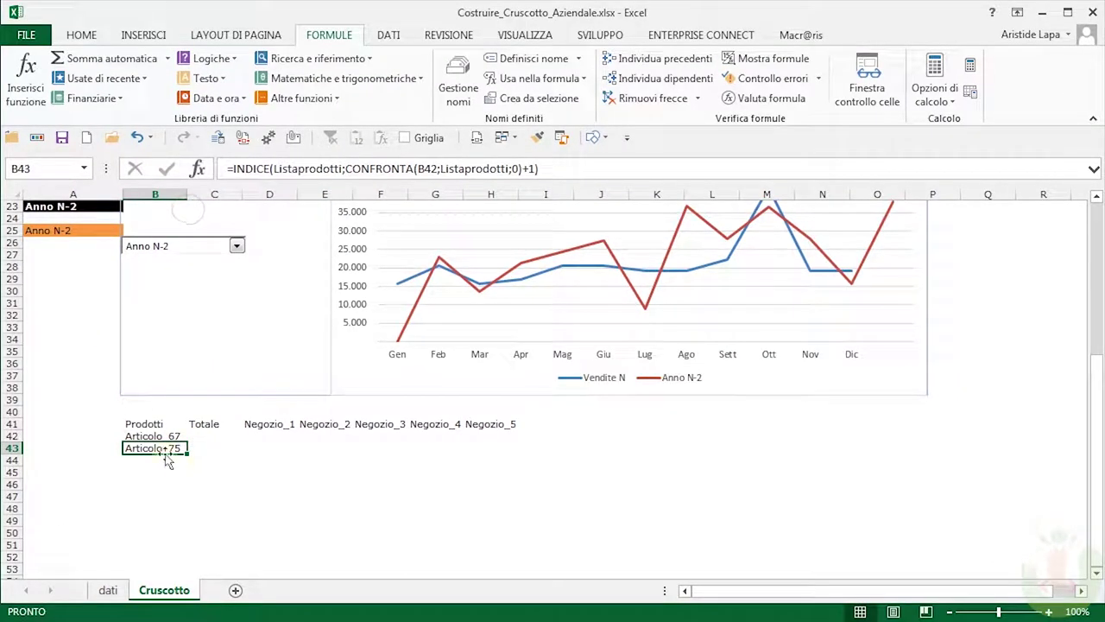
click(109, 592)
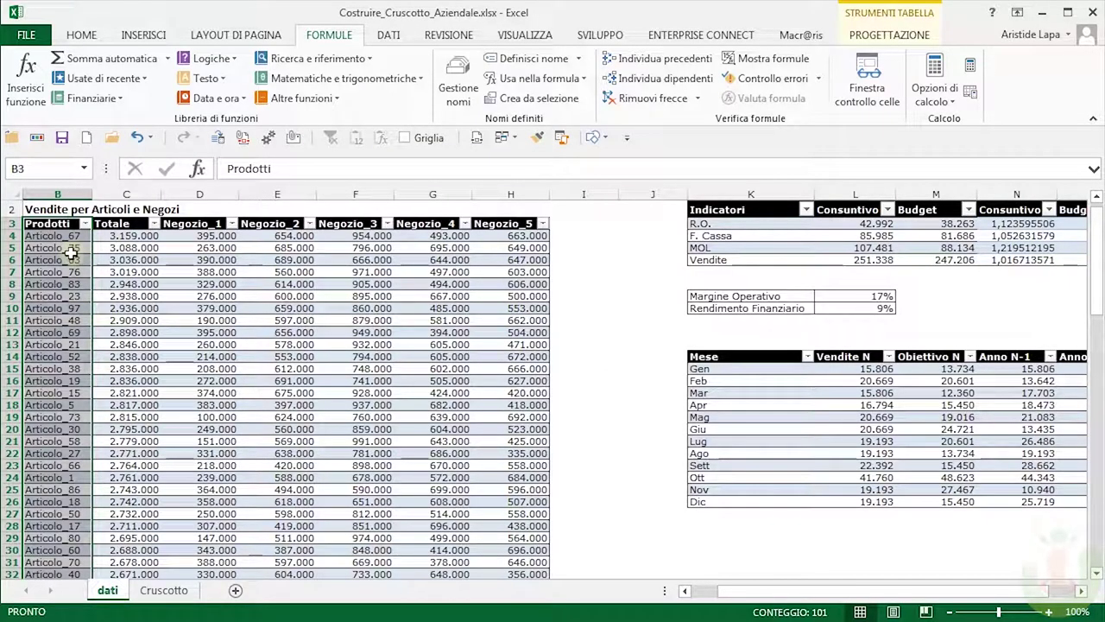
click(147, 593)
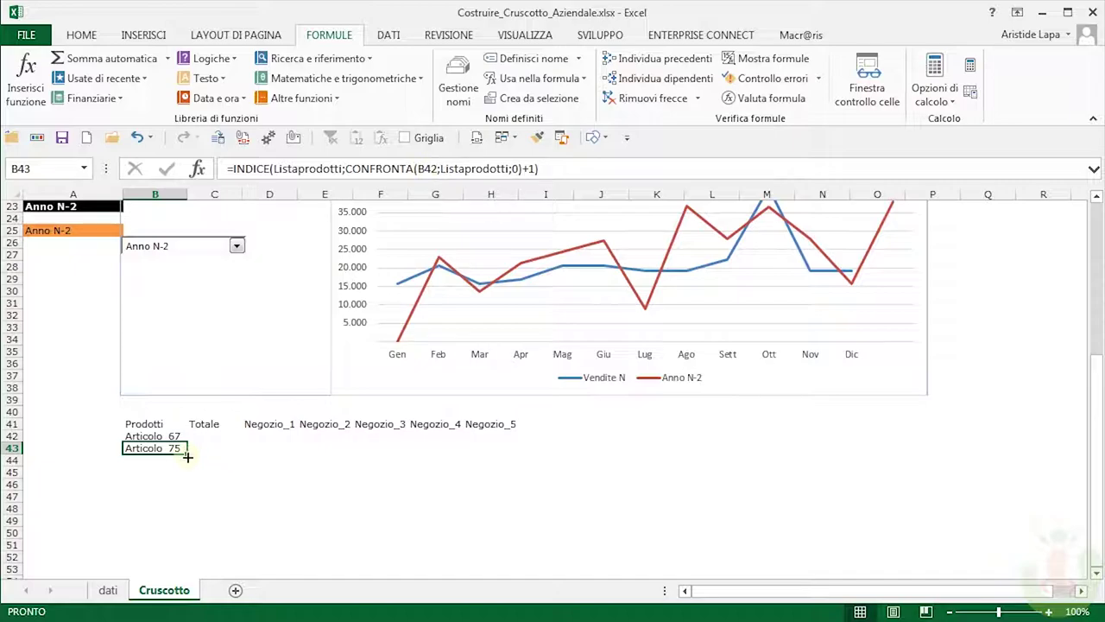
- Fill the product formula down to B50 and inspect B44's INDICE formula
drag(187, 457, 181, 448)
drag(181, 447, 188, 540)
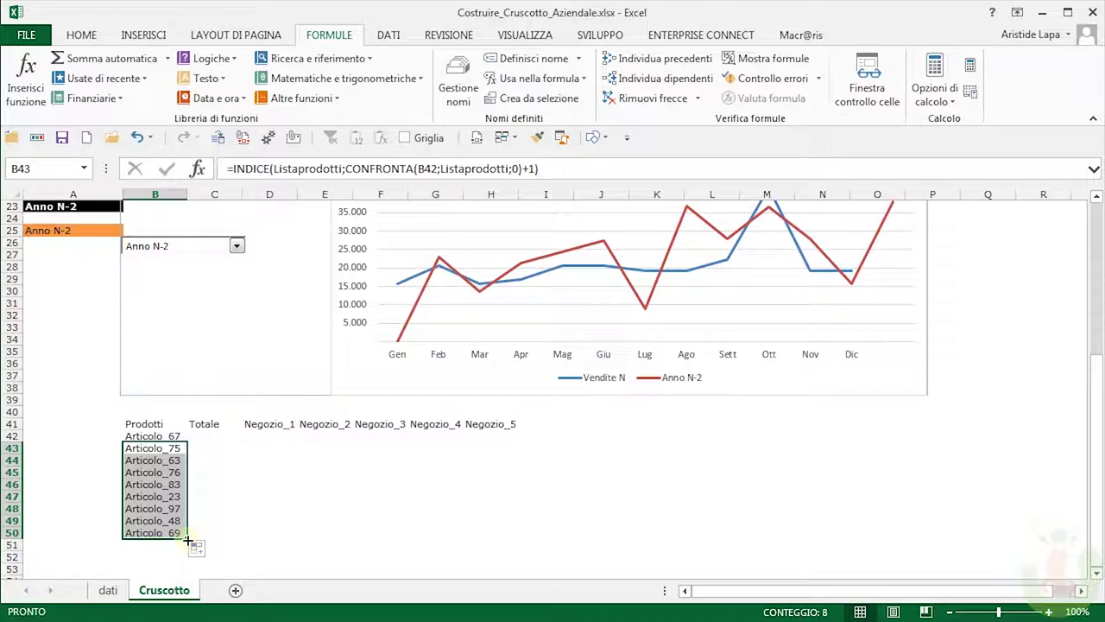
click(173, 462)
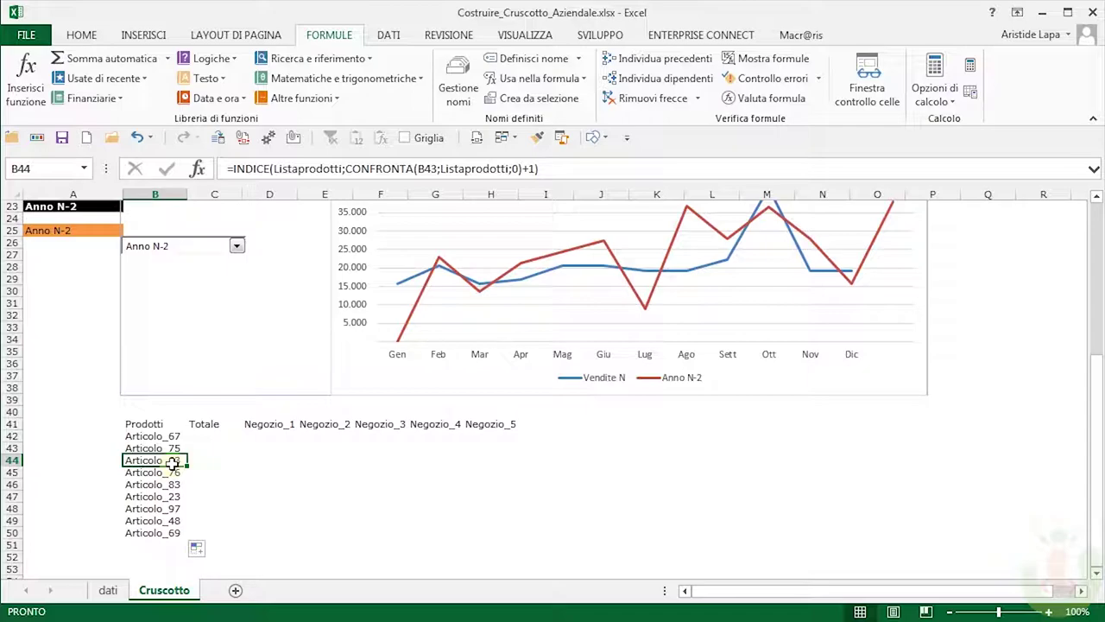
double_click(177, 458)
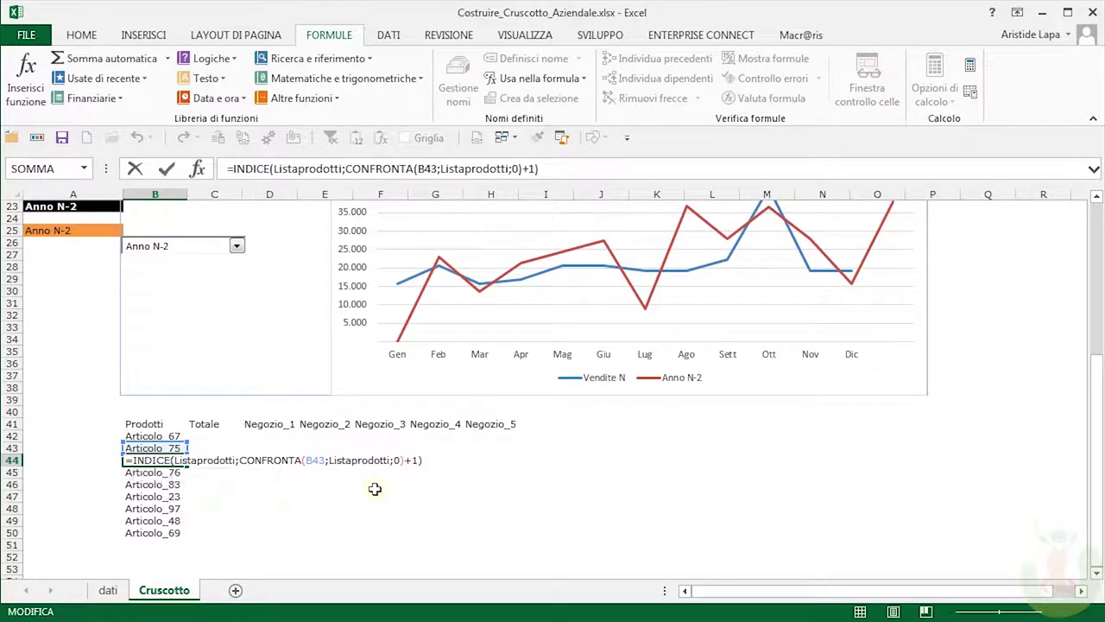
key(Tab)
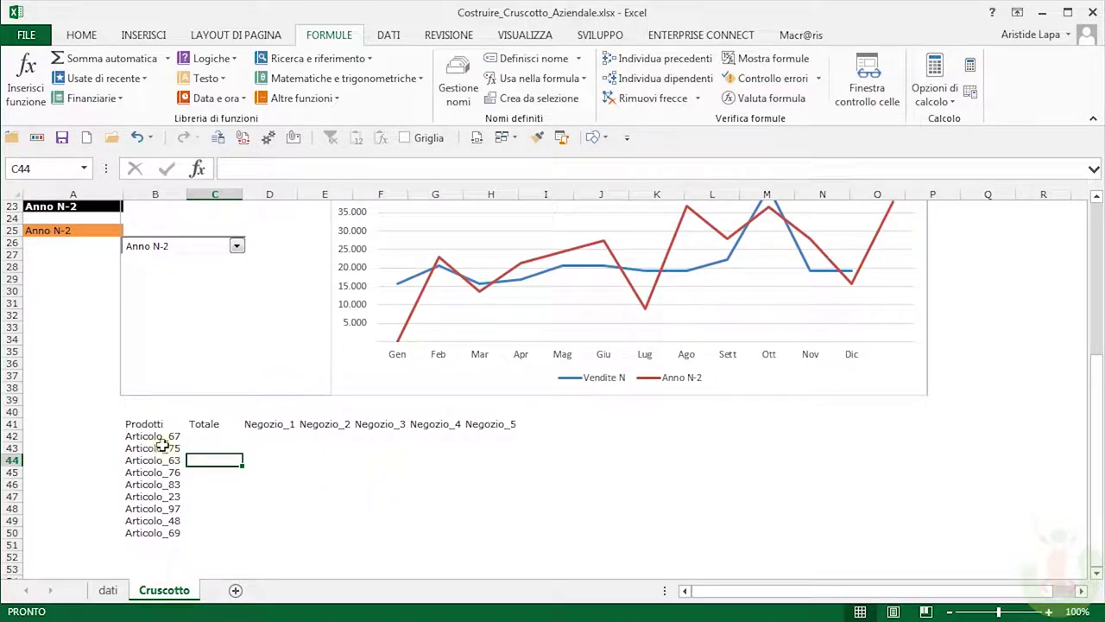
- Extend the product list one row to B51, adding Articolo_21
drag(164, 437, 172, 532)
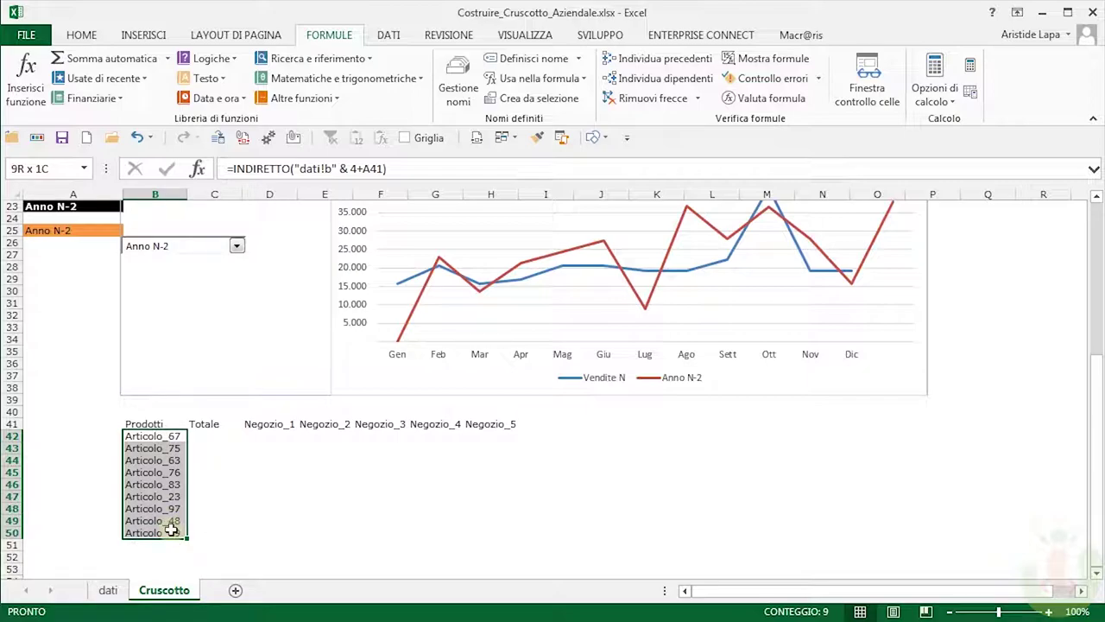
click(164, 533)
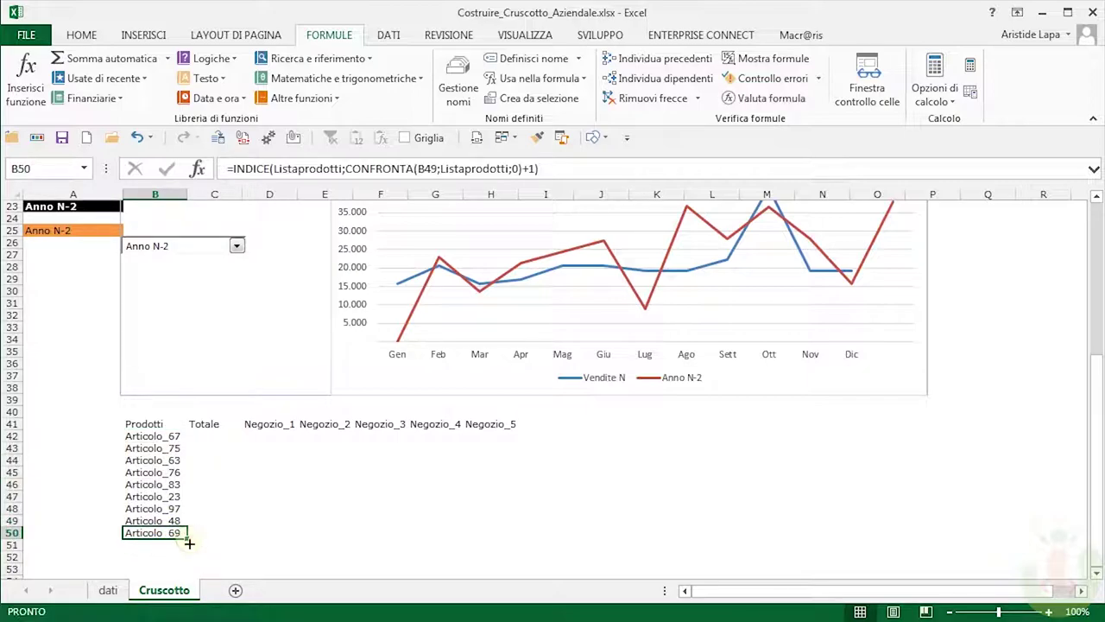
click(198, 535)
click(182, 536)
drag(187, 534, 243, 558)
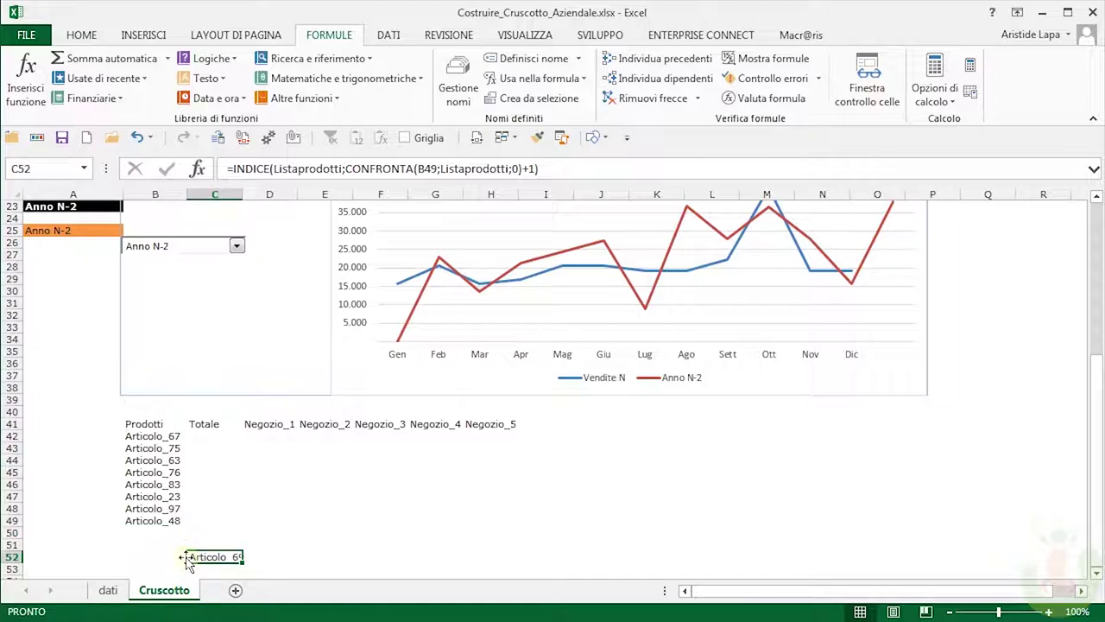
key(ctrl+z)
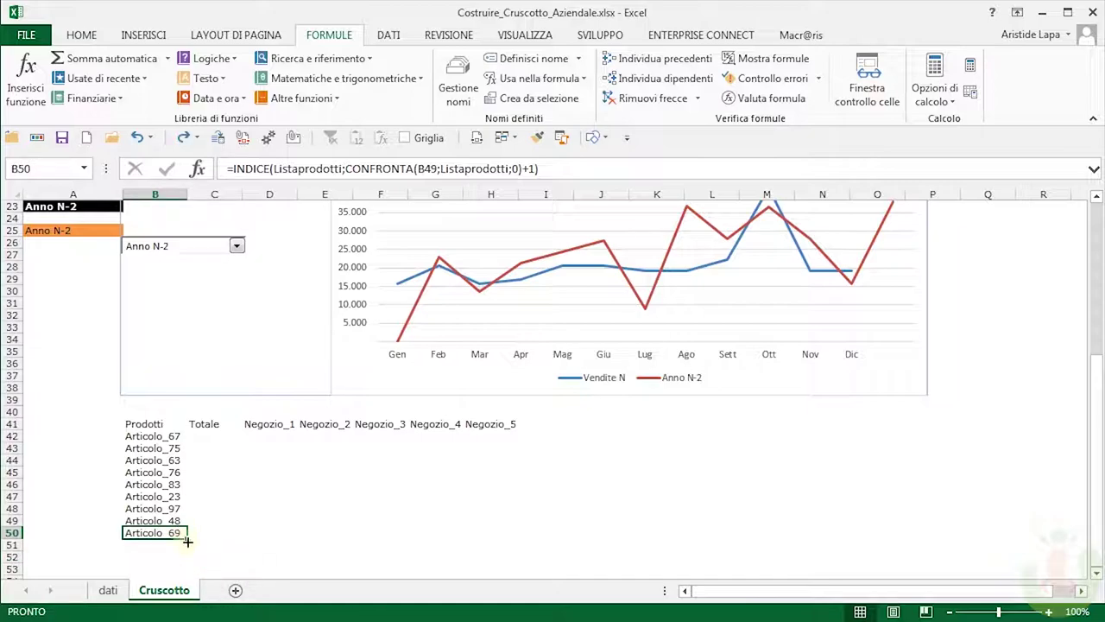
drag(188, 536, 188, 547)
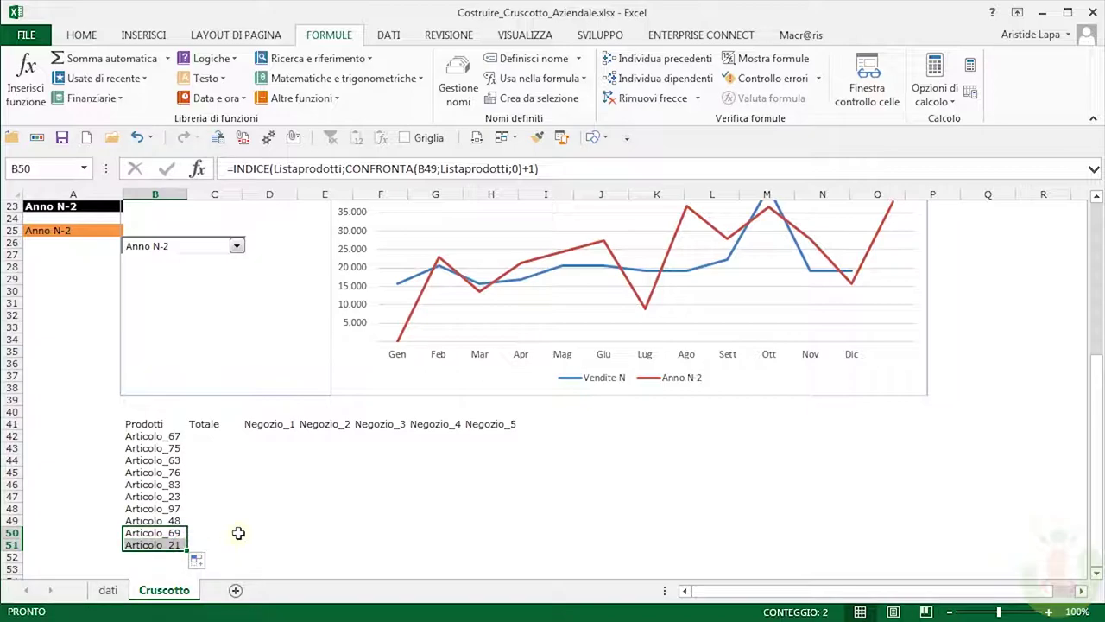
drag(155, 437, 153, 546)
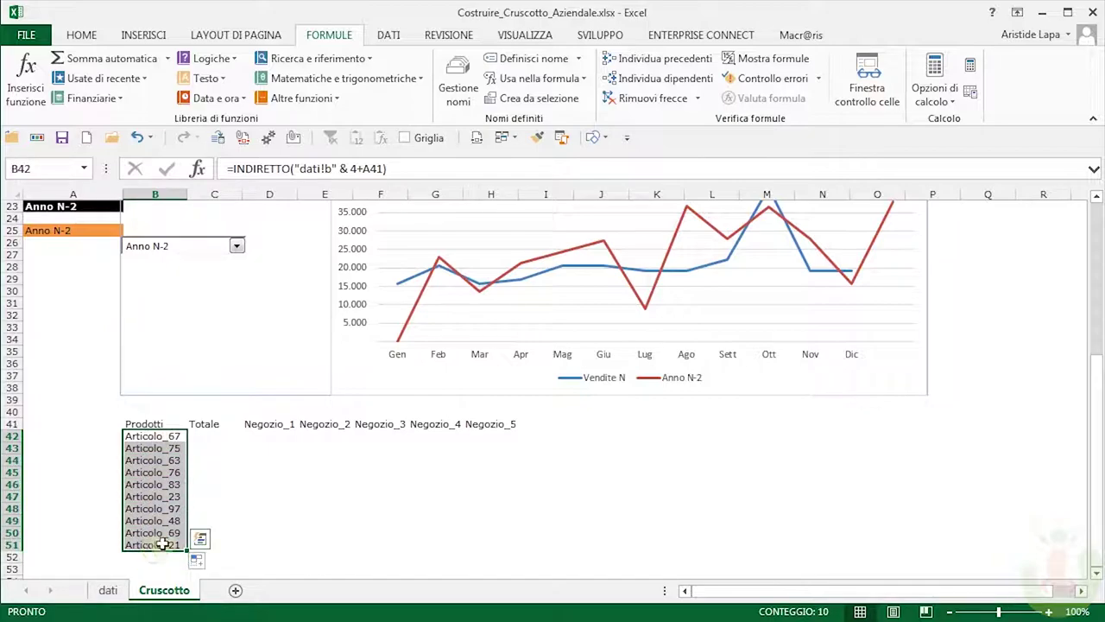
click(249, 505)
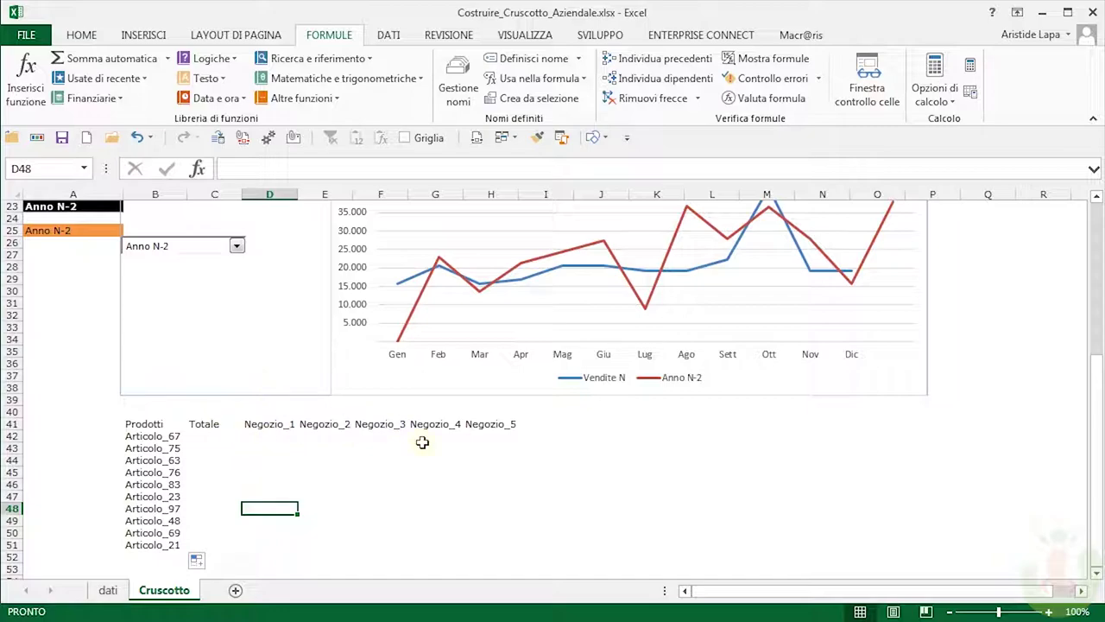
click(208, 442)
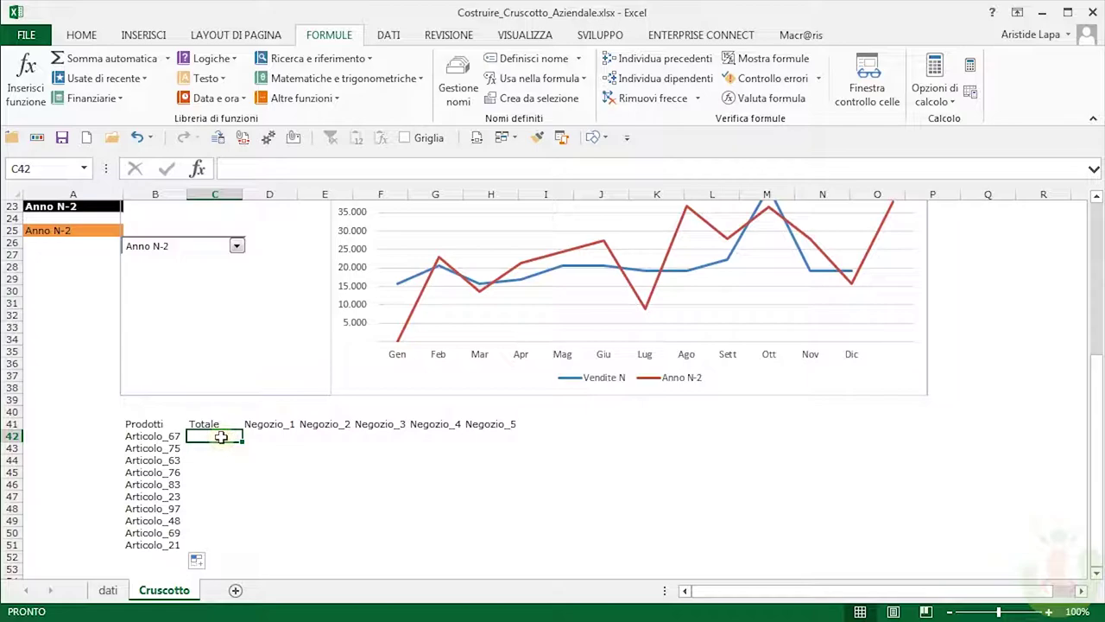
- Select the value block C42:H51 and begin an =INDIRETTO( formula in C42
mouse_move(221, 437)
mouse_down()
mouse_move(485, 494)
mouse_move(482, 540)
mouse_up()
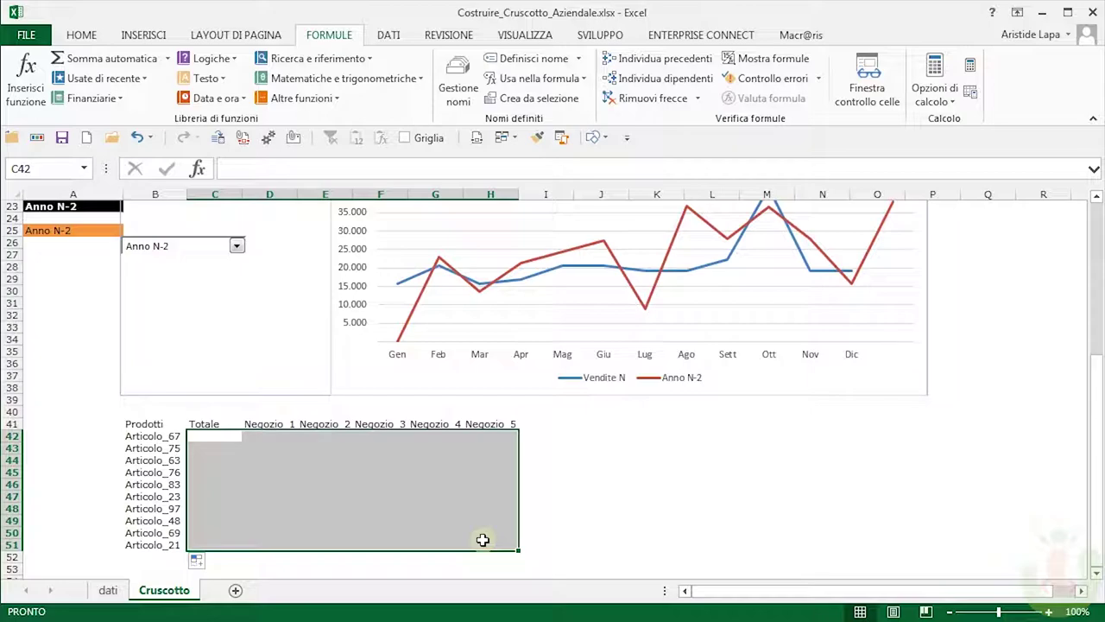
text(=)
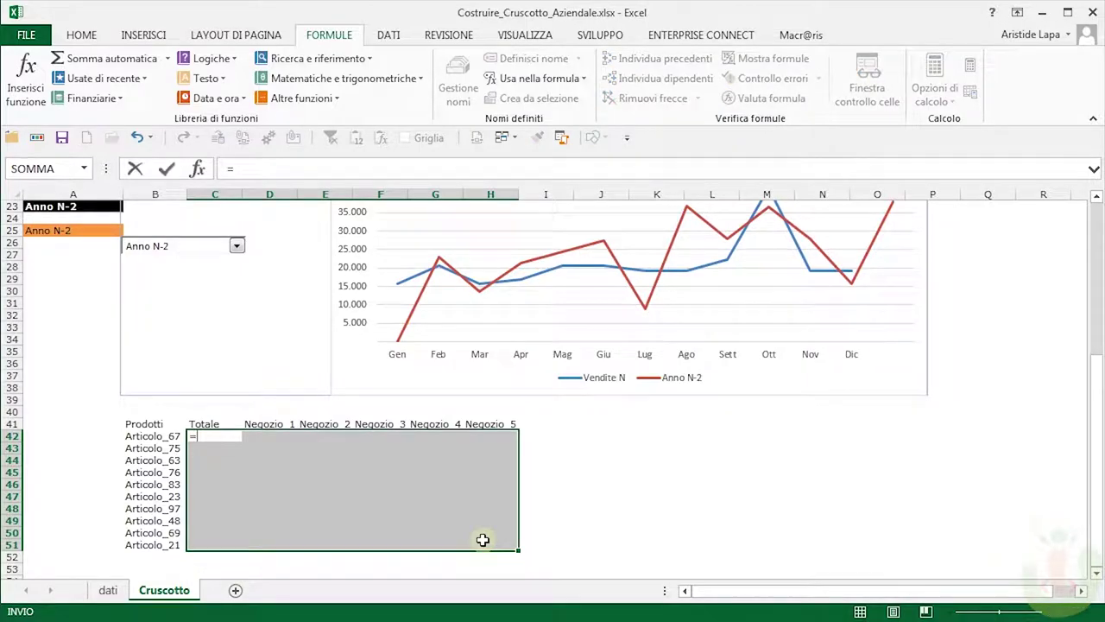
text(indiretto()
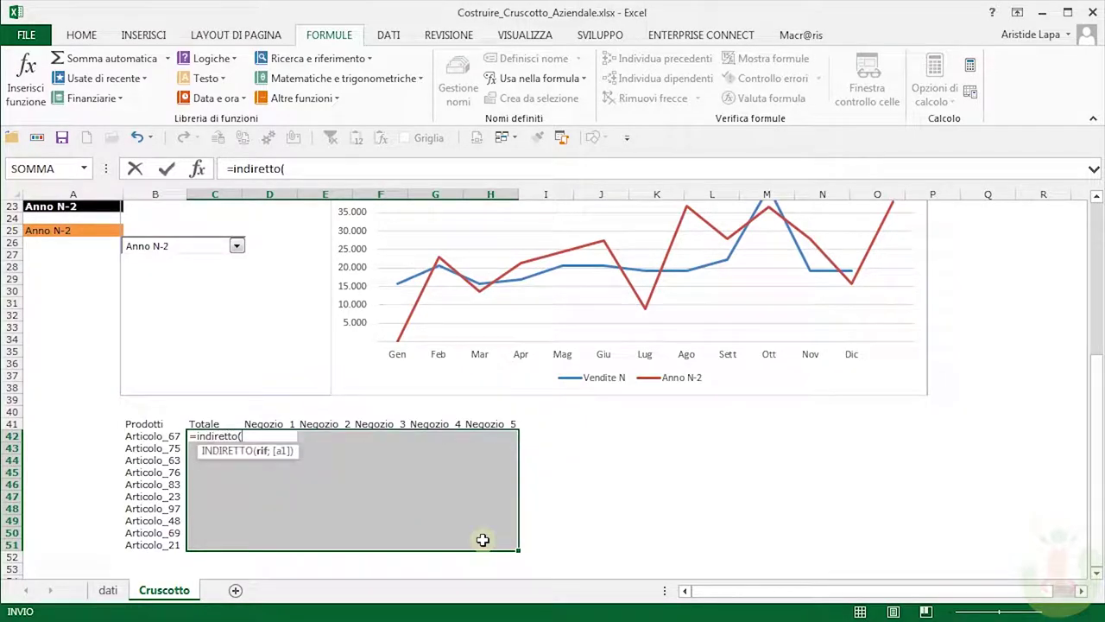
- Build the draft formula =INDIRETTO(B42) INDIRETTO(C41) intersecting product and Totale names
click(153, 436)
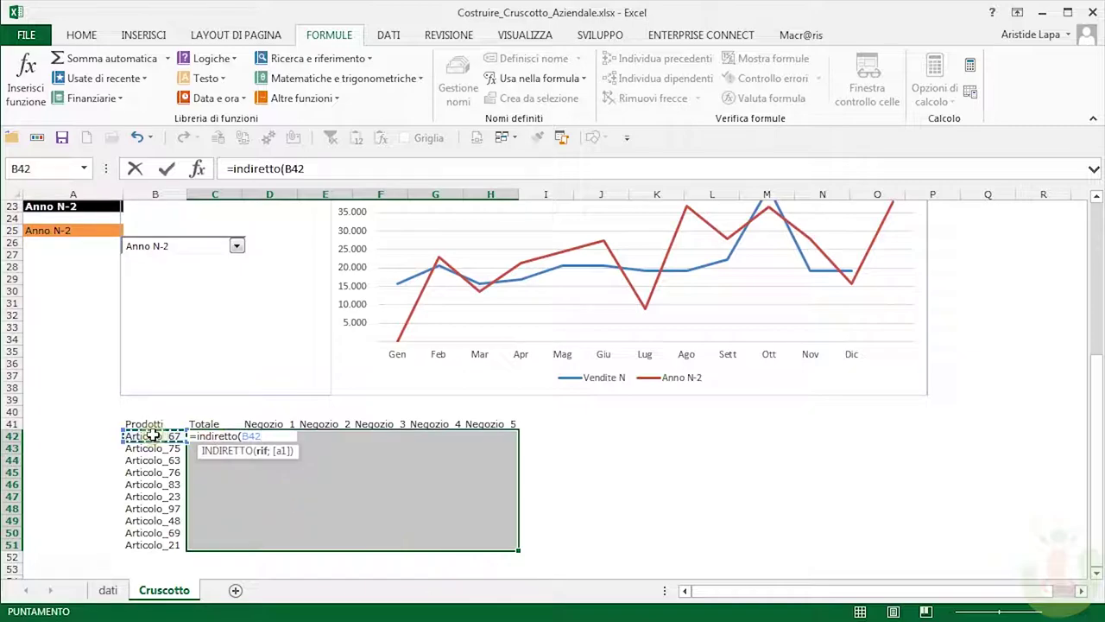
text() )
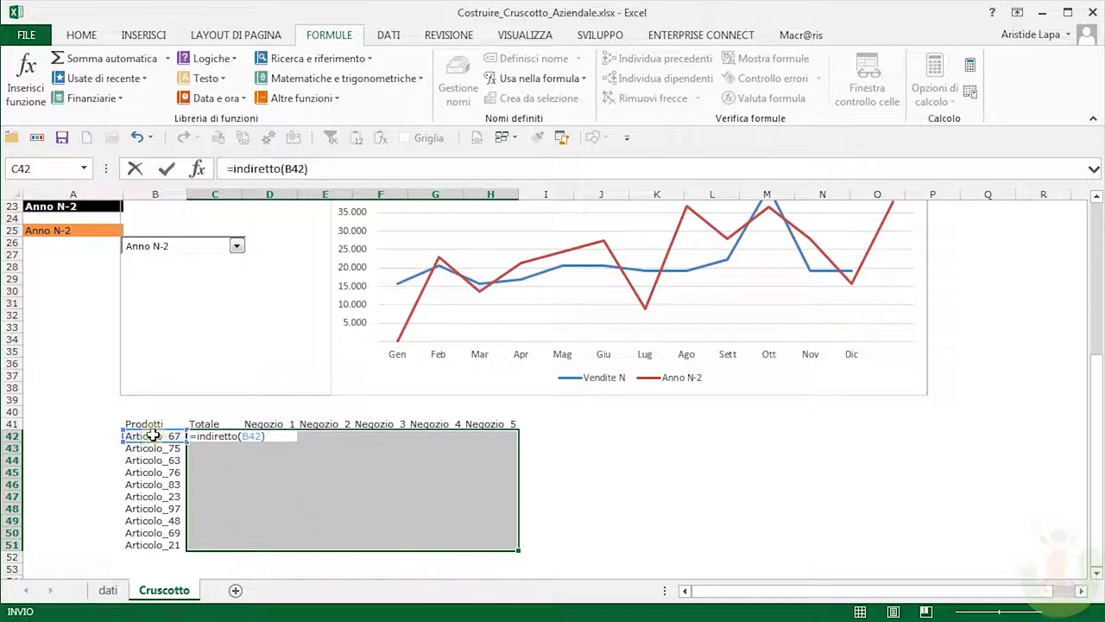
text(indire)
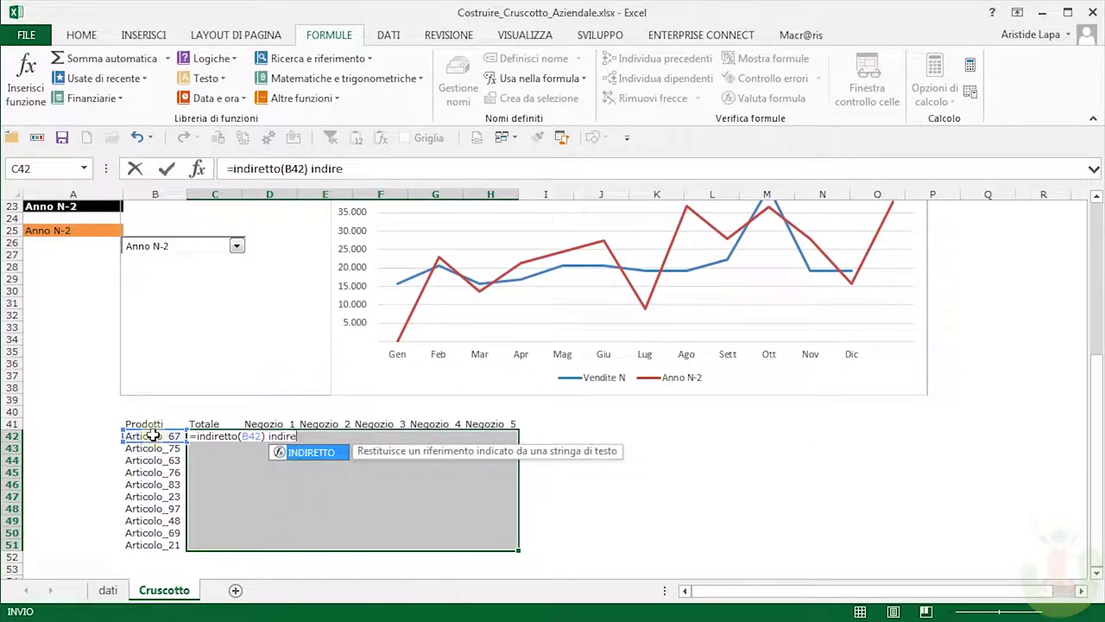
text(tt)
key(Tab)
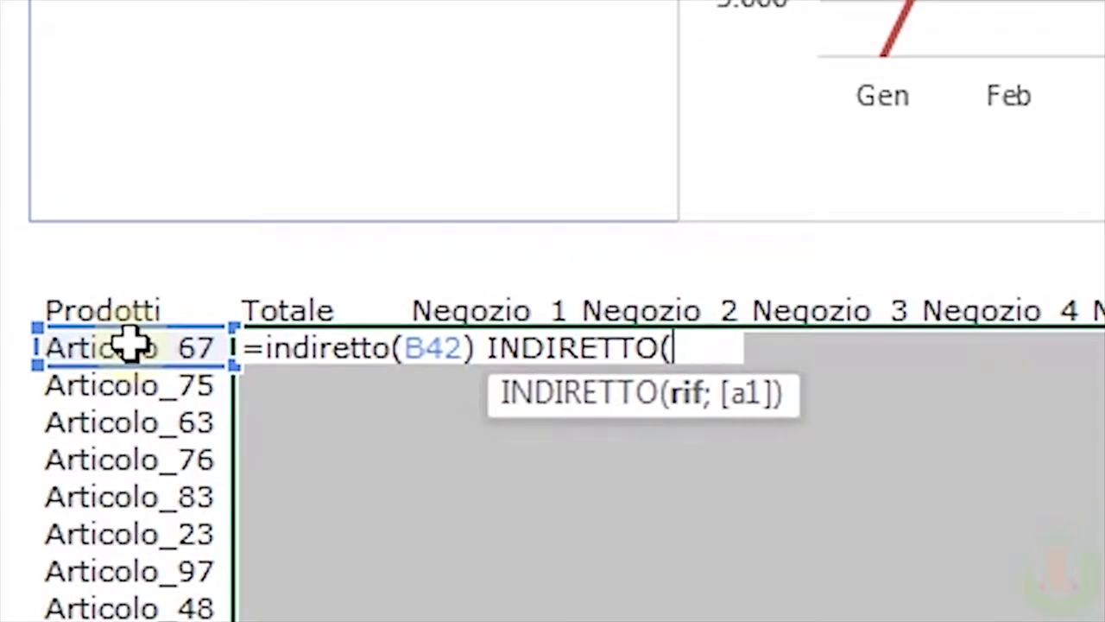
click(294, 305)
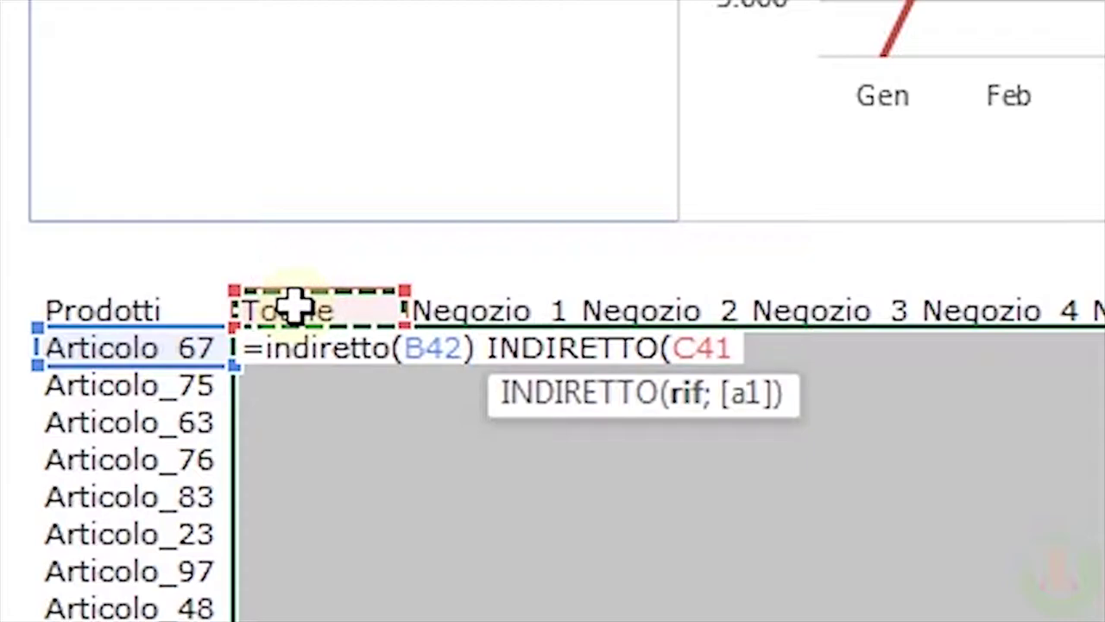
text())
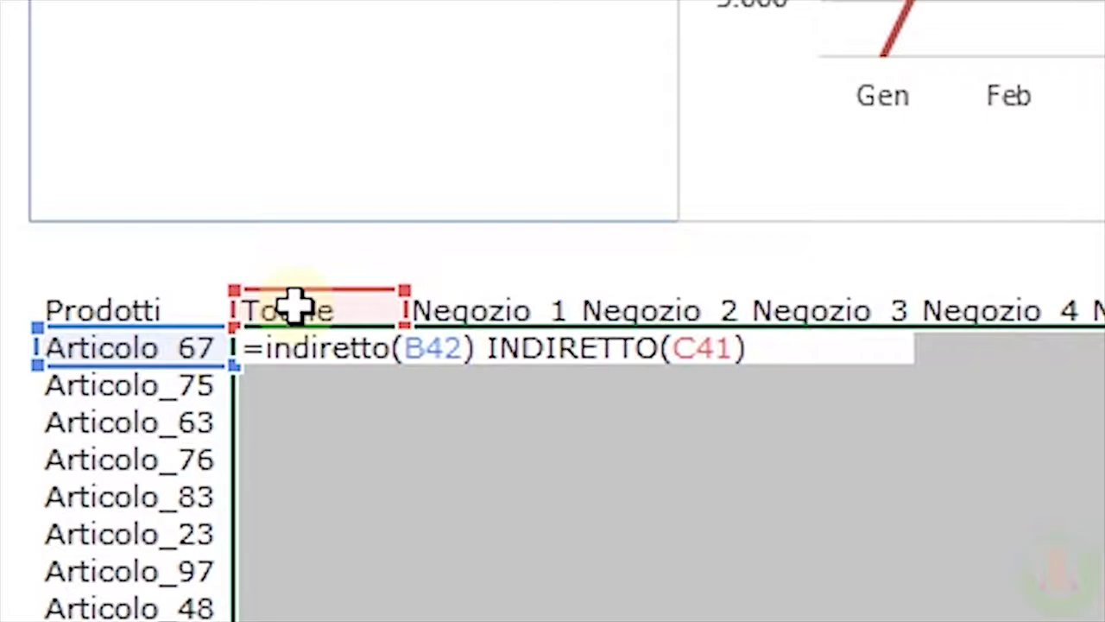
click(428, 362)
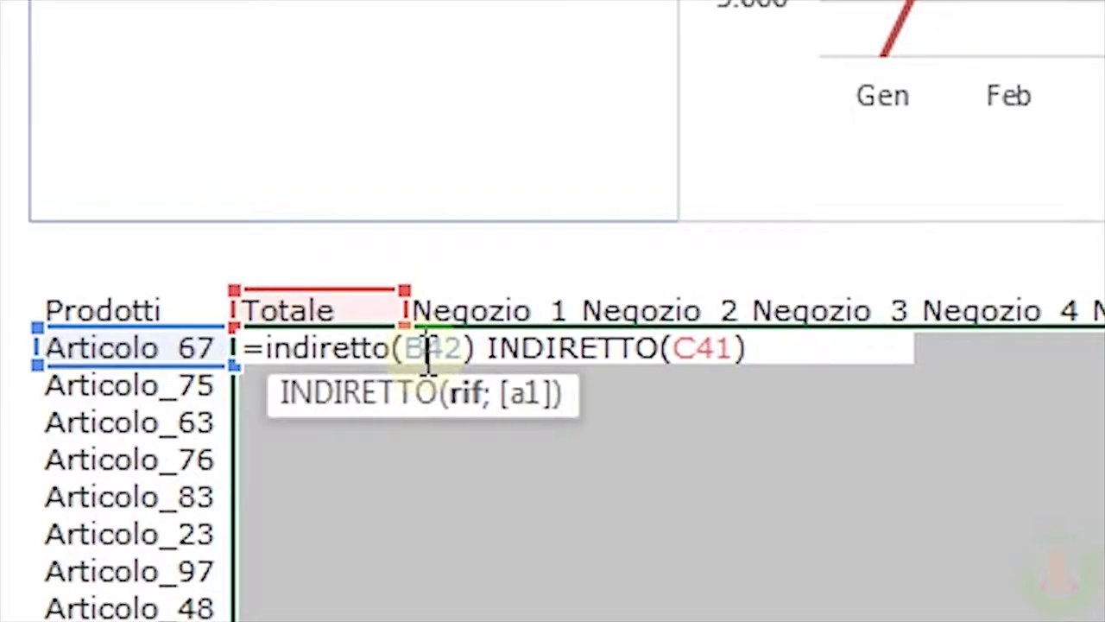
- Change the references to $B42 and C$41 and fill the formula across C42:H51
click(447, 354)
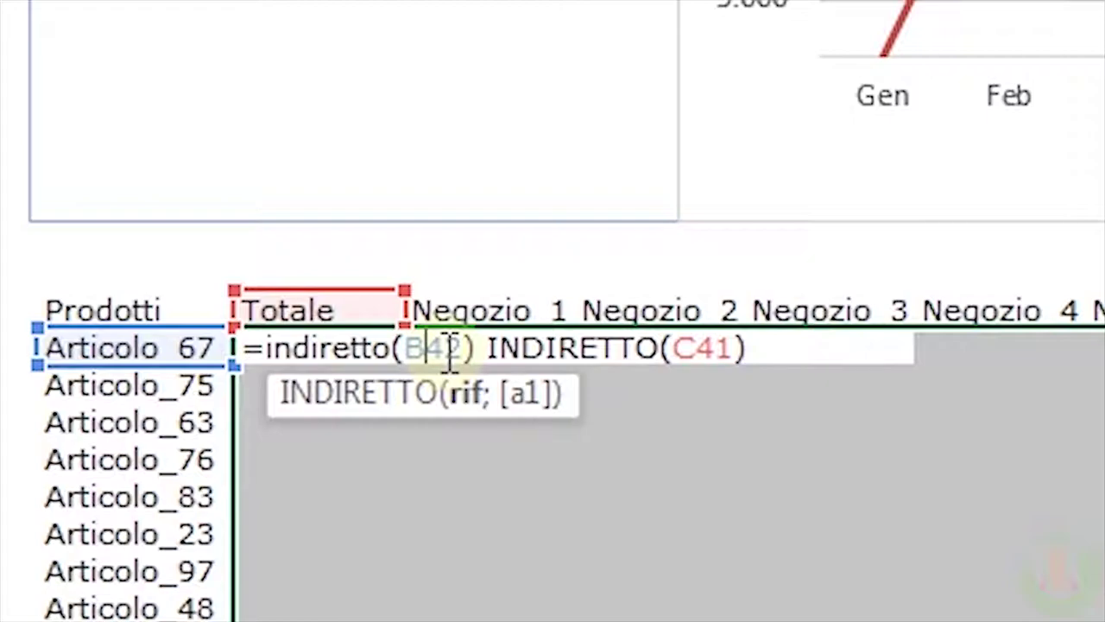
key(F4)
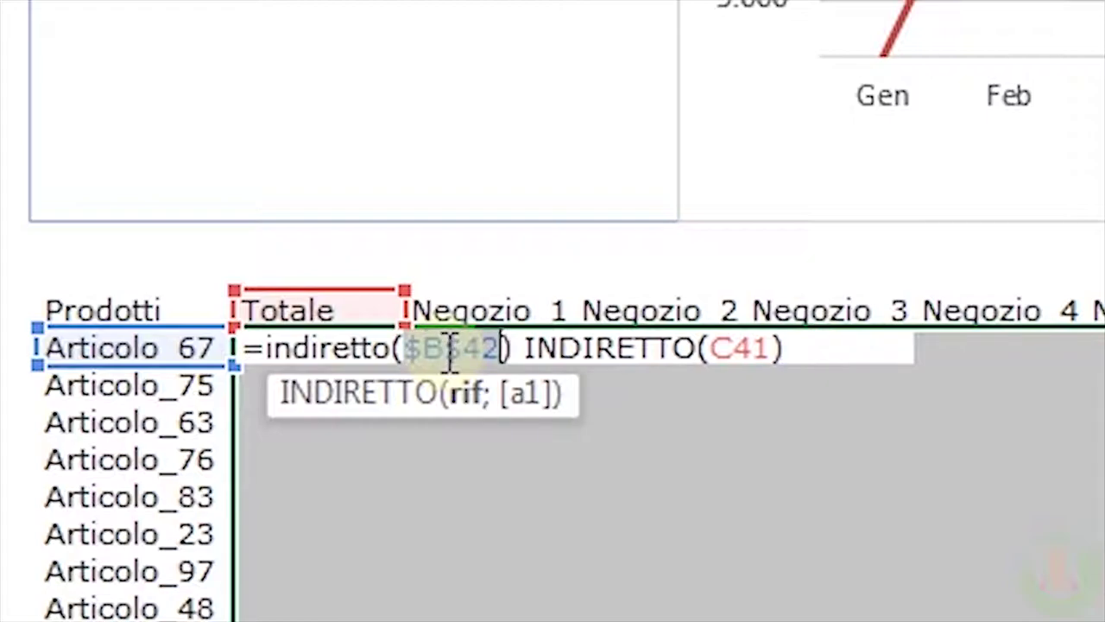
key(F4)
key(F4)
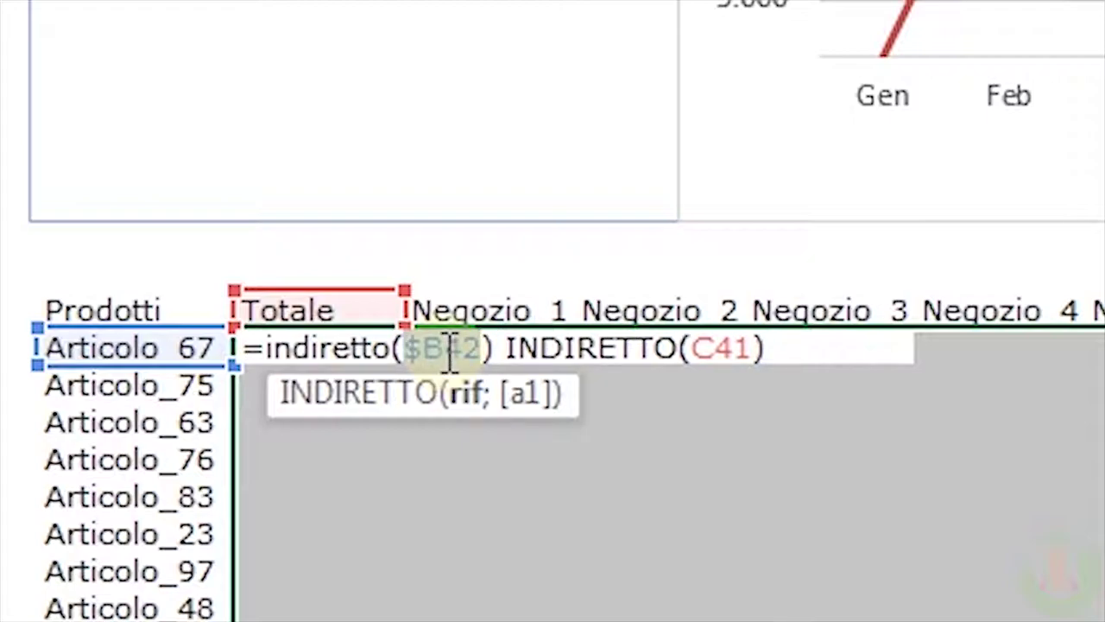
click(718, 352)
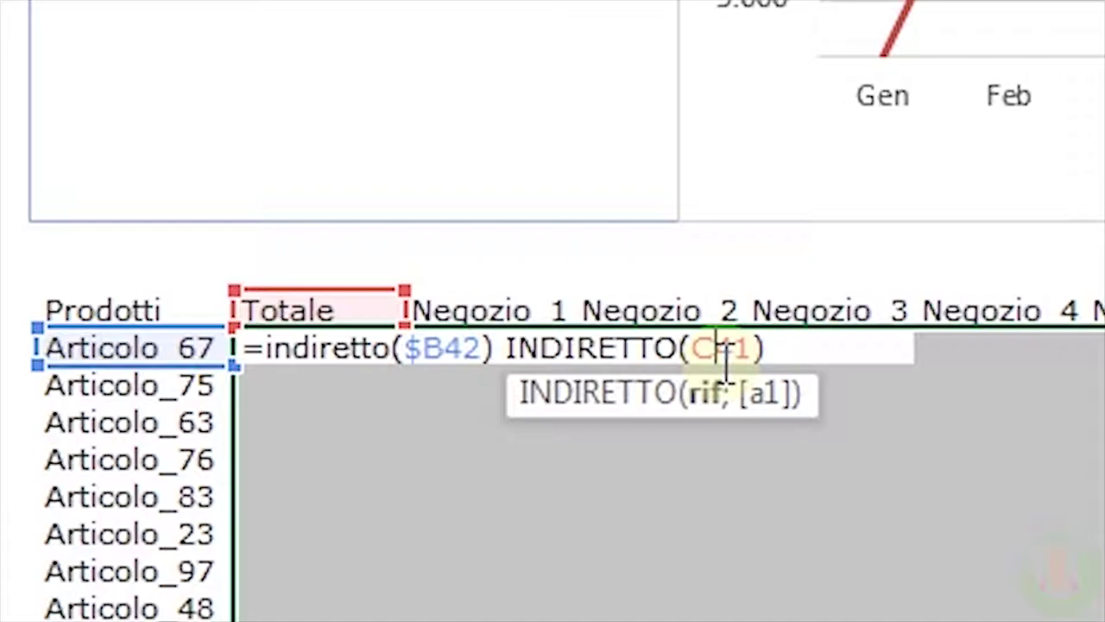
key(F4)
key(F4)
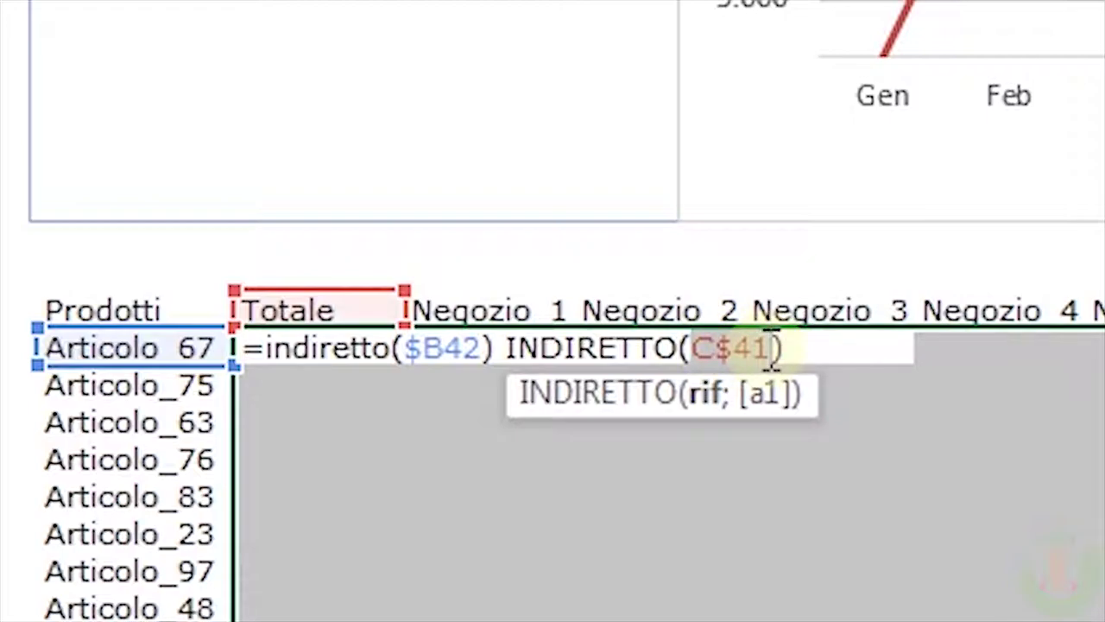
double_click(442, 349)
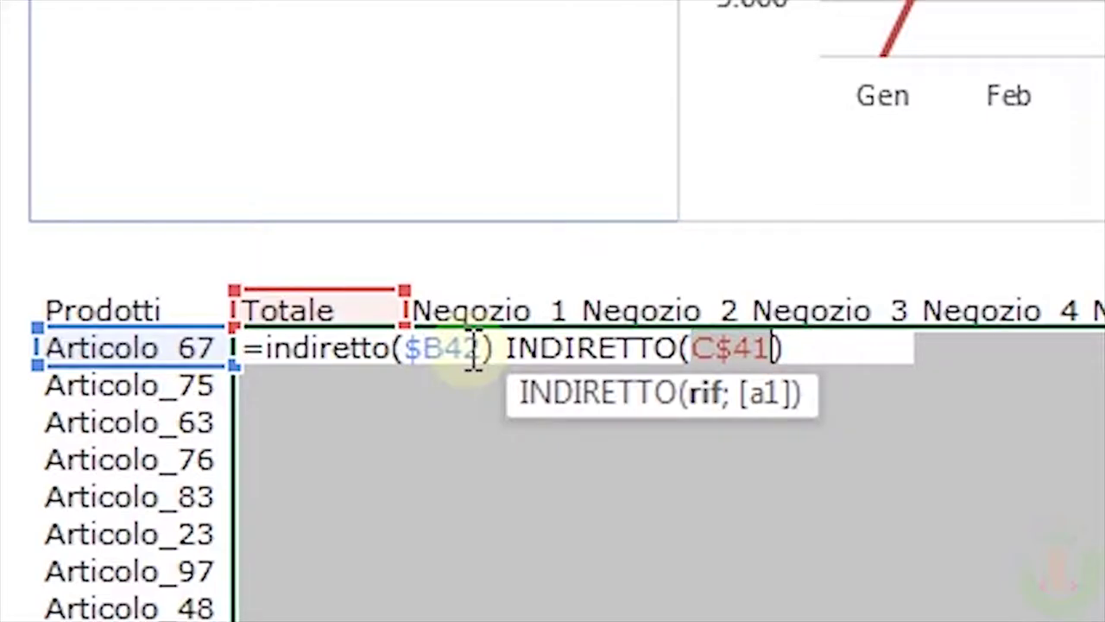
key(ctrl+Return)
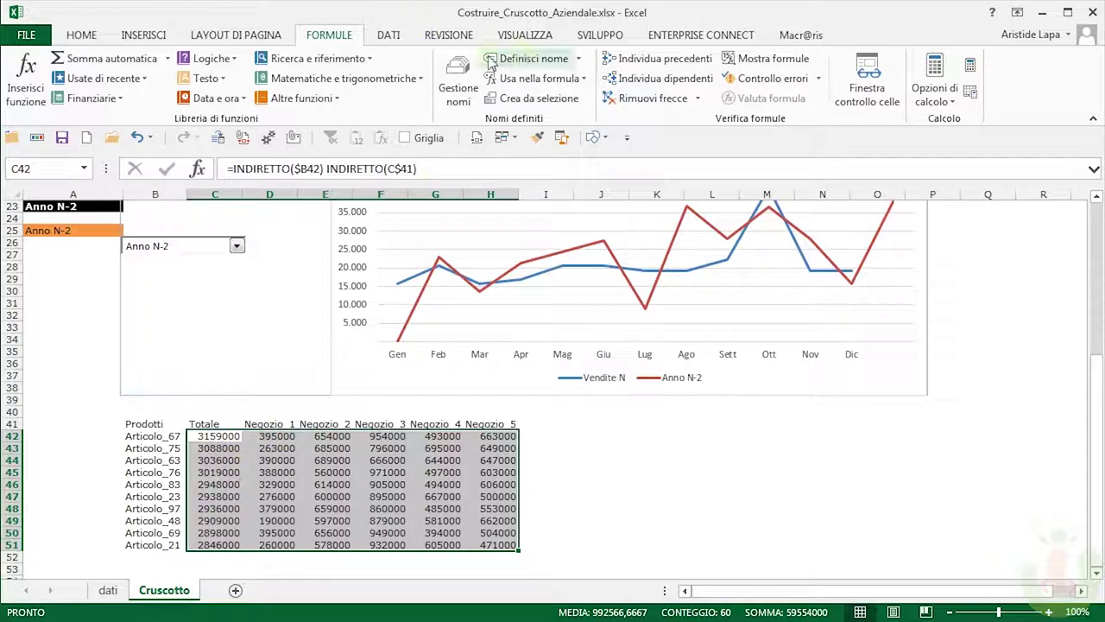
click(458, 82)
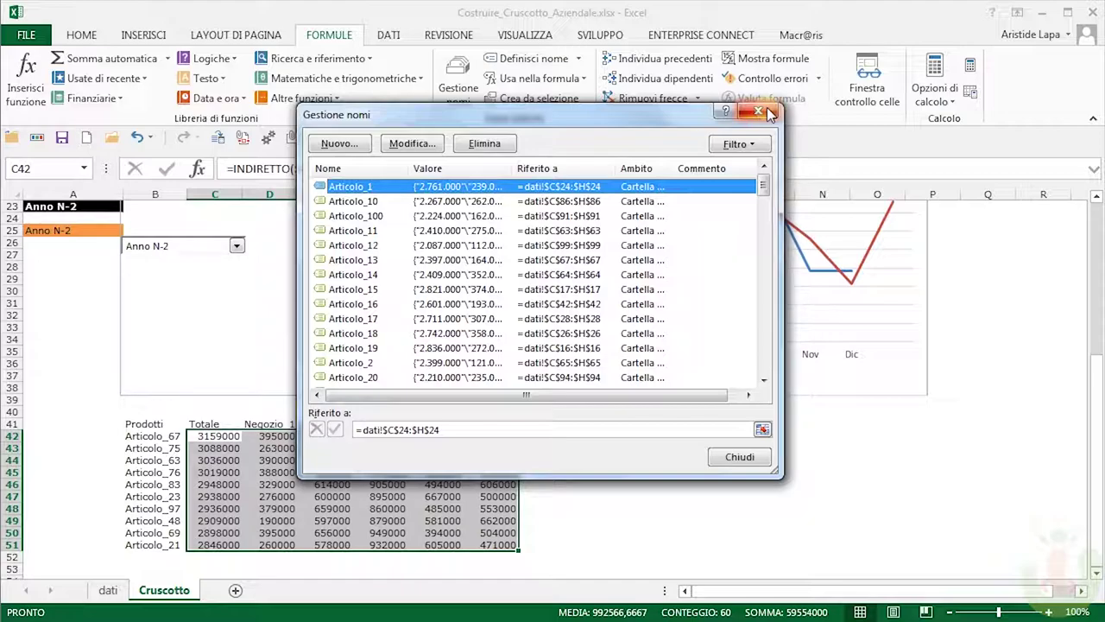
click(758, 113)
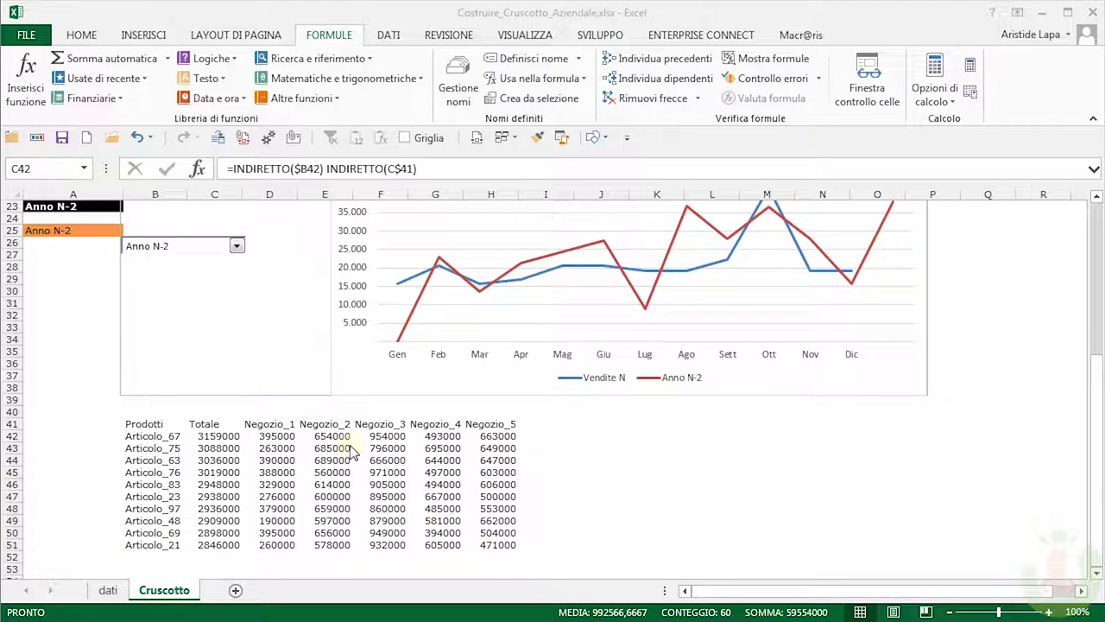
- Draw a scroll bar form control beside the product table across rows 42–51
click(108, 589)
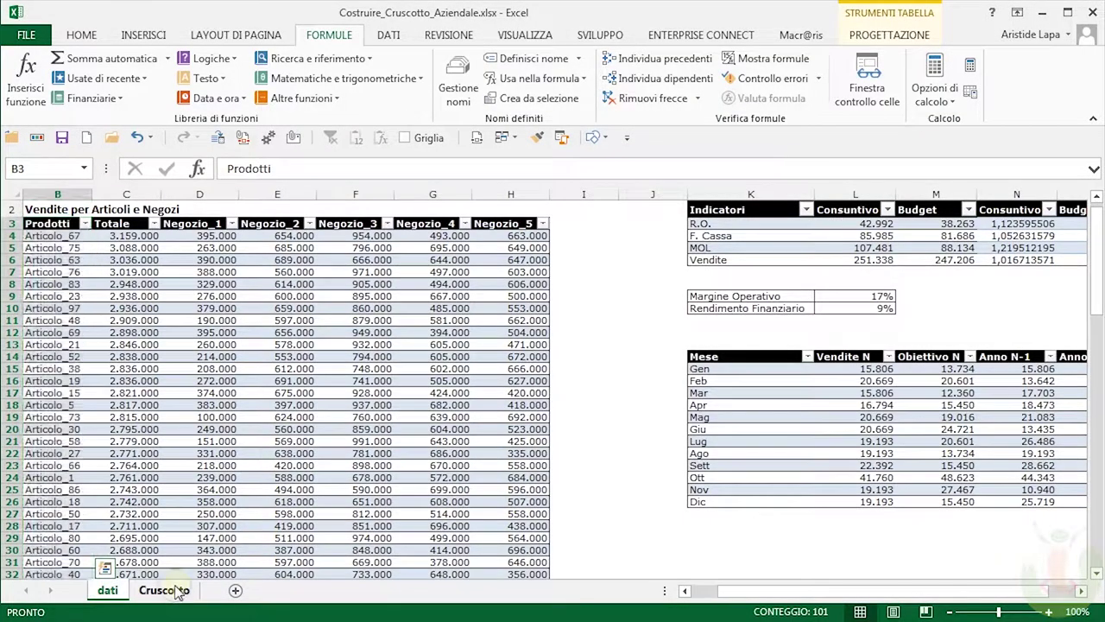
click(164, 589)
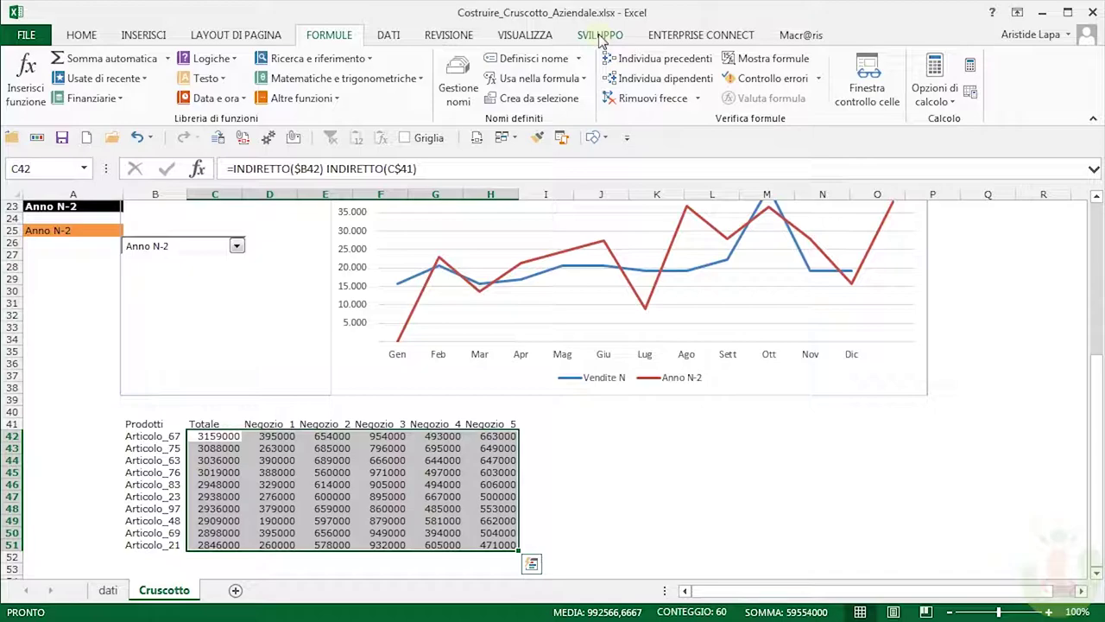
click(601, 37)
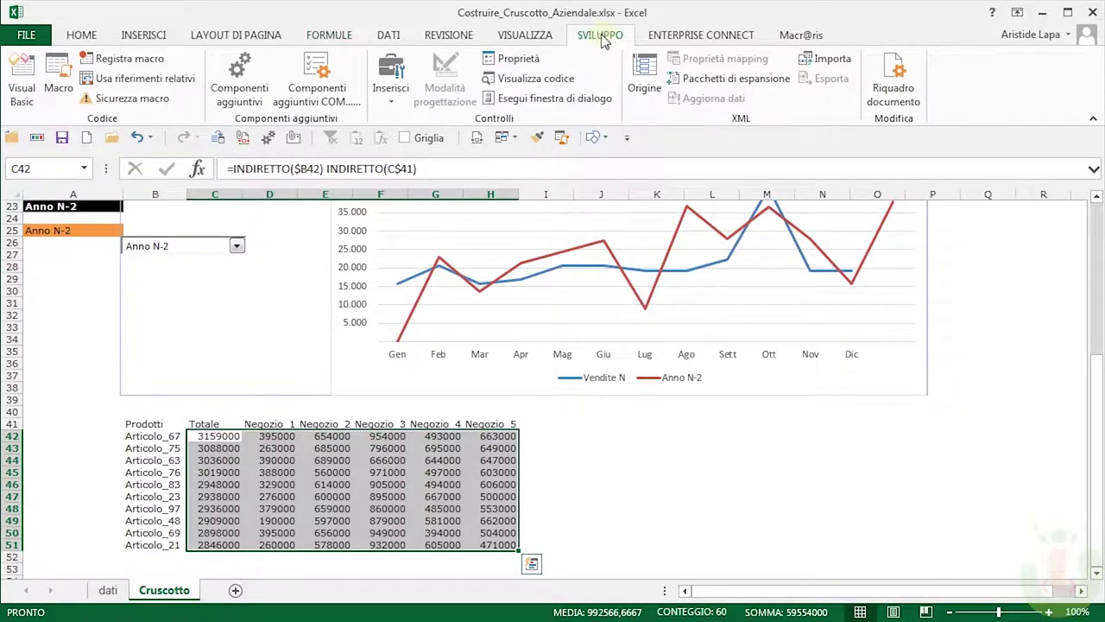
click(391, 99)
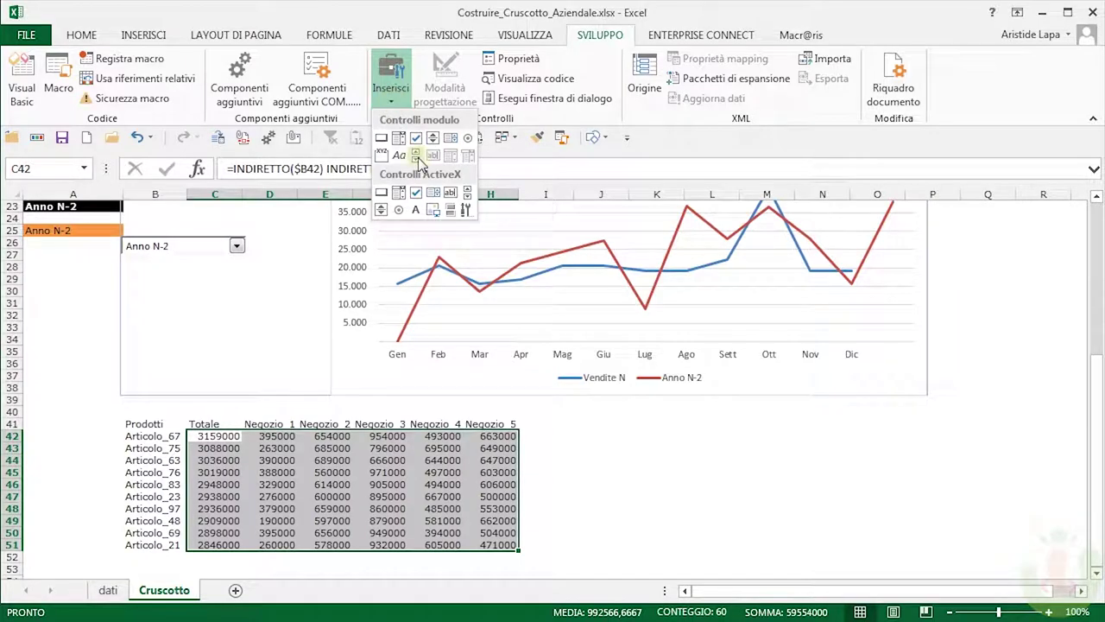
click(417, 159)
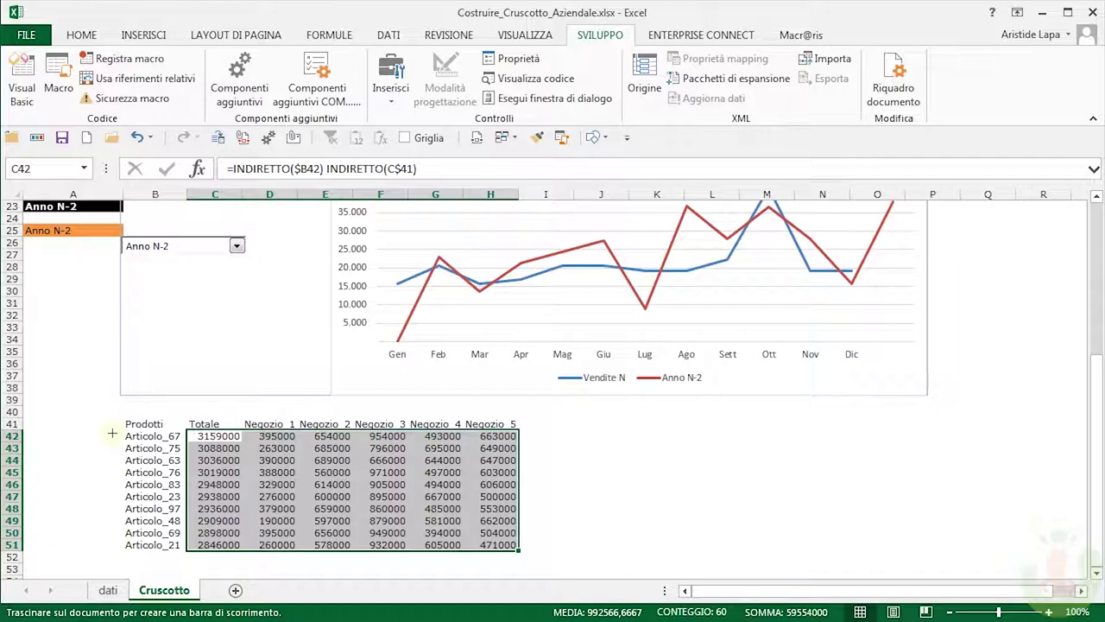
drag(113, 433, 129, 557)
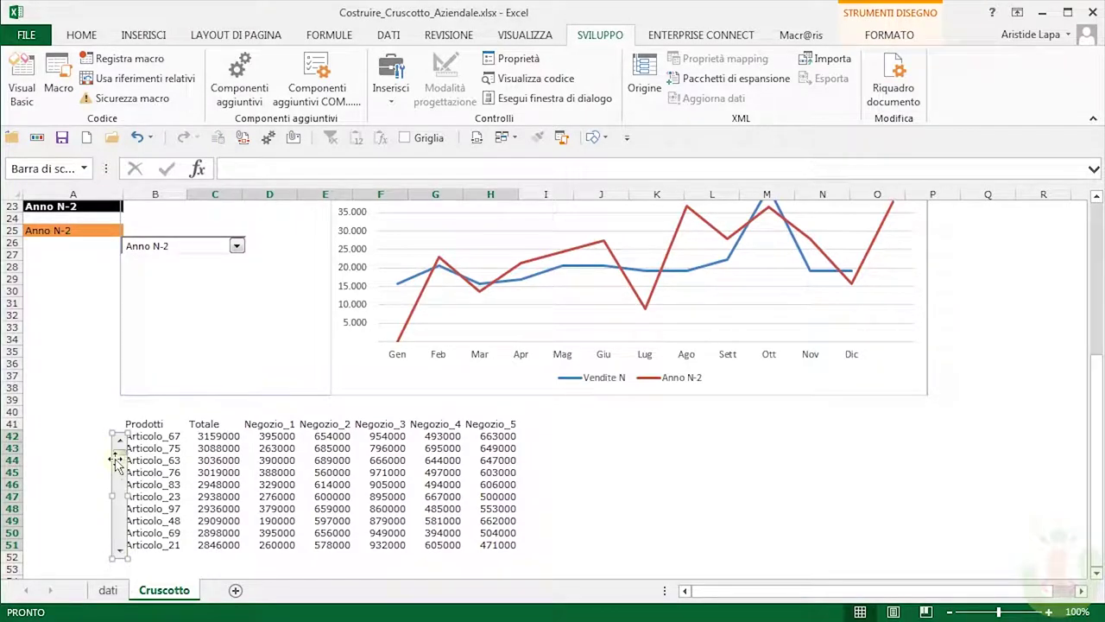
- Fill cell A41 with orange
click(82, 422)
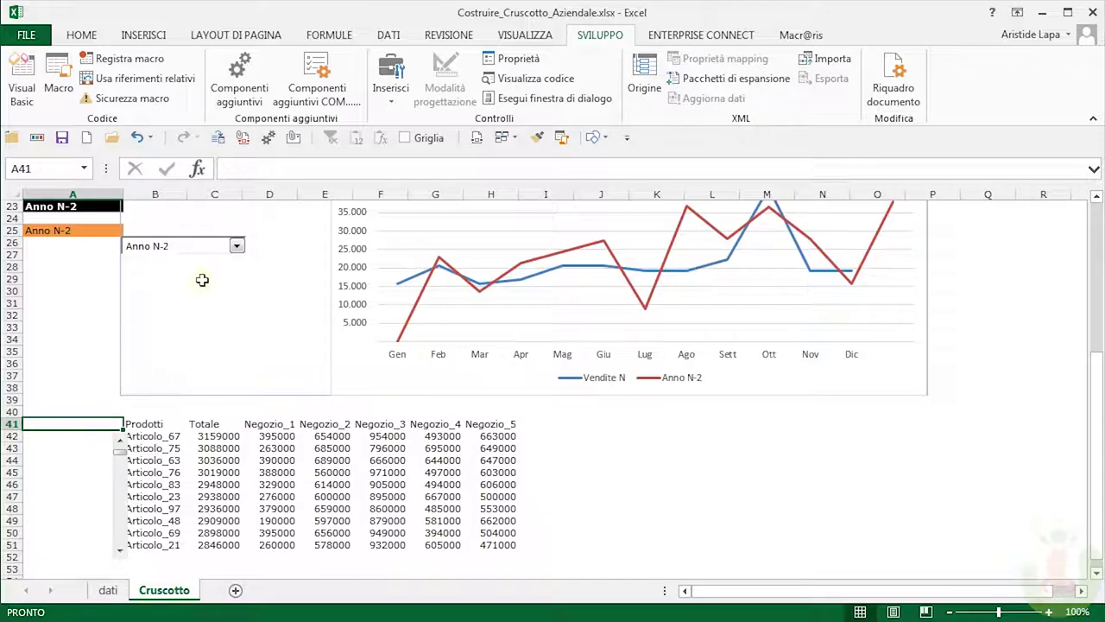
click(81, 34)
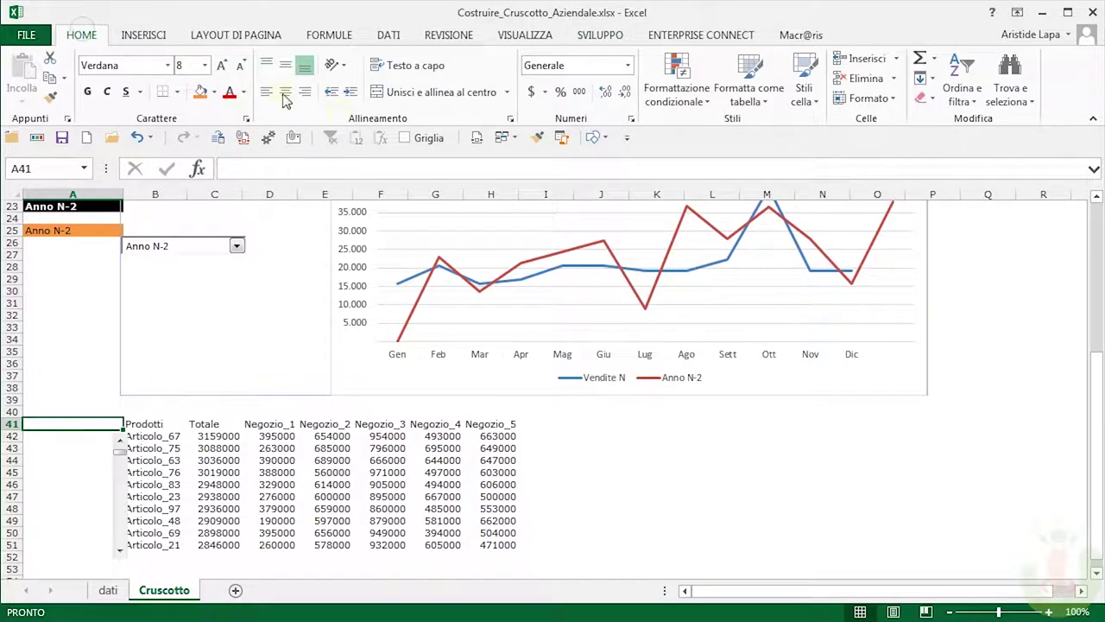
click(199, 91)
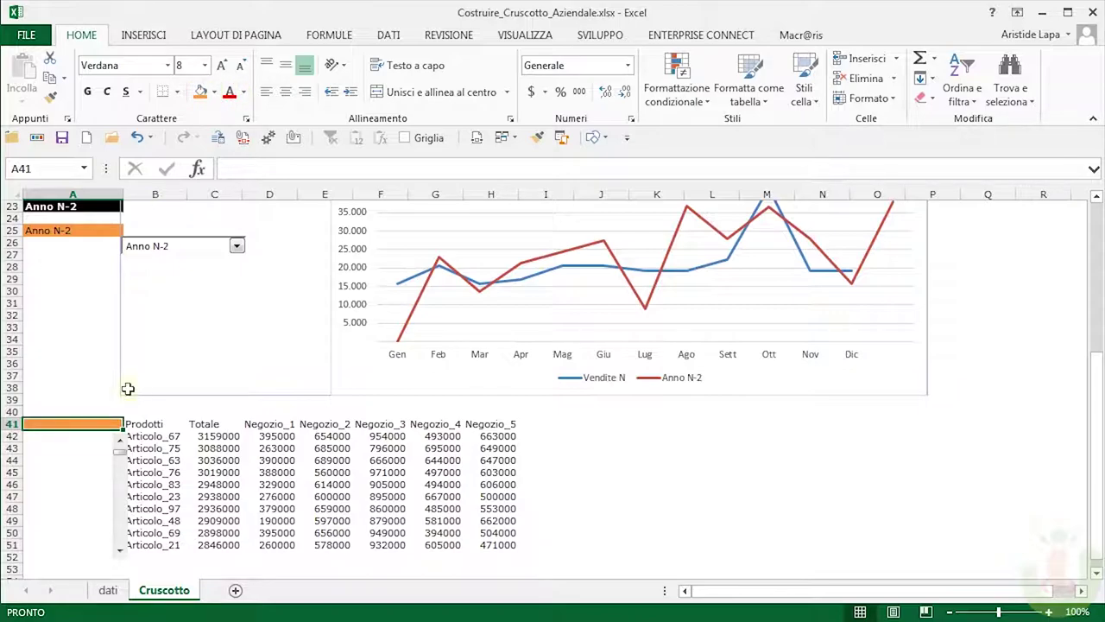
- Give the scroll bar a maximum of 90, step 10, and link it to $A$41
right_click(116, 483)
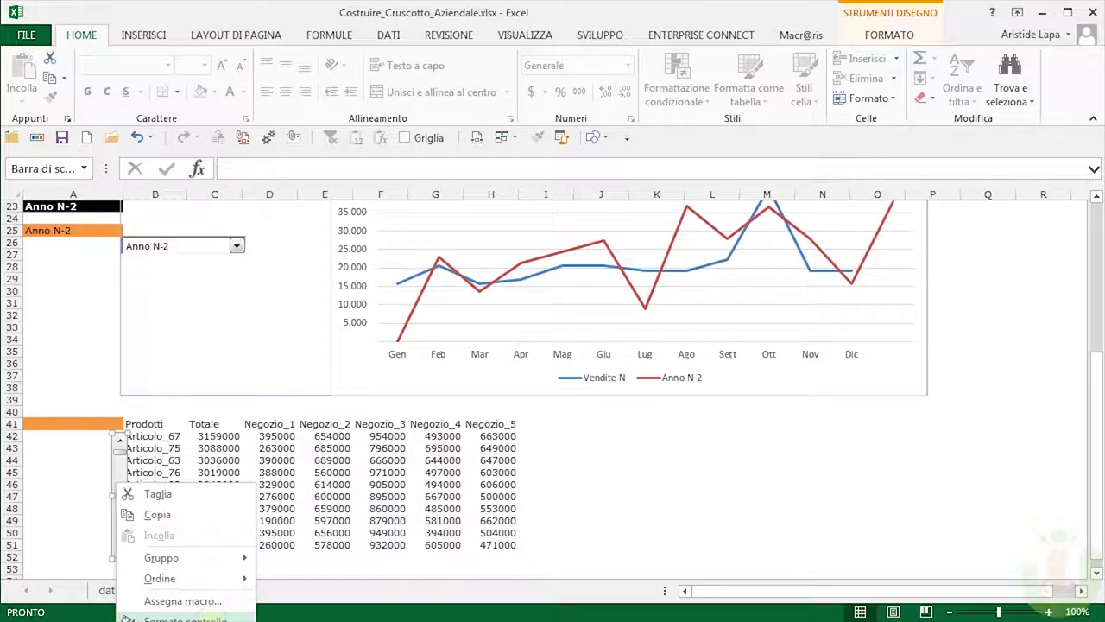
click(185, 618)
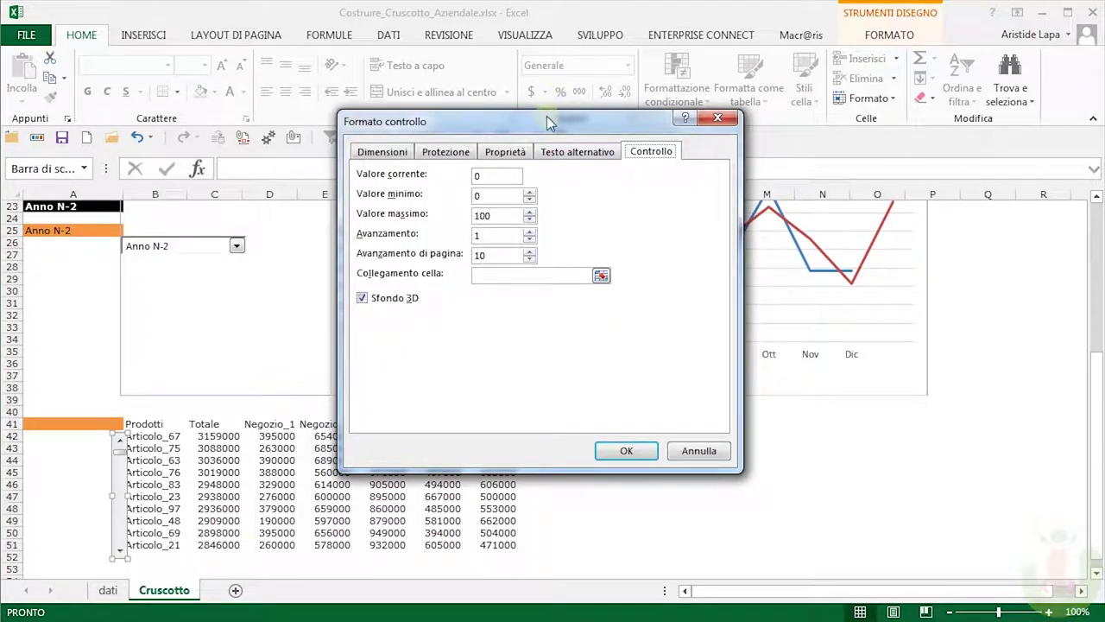
drag(550, 122, 499, 216)
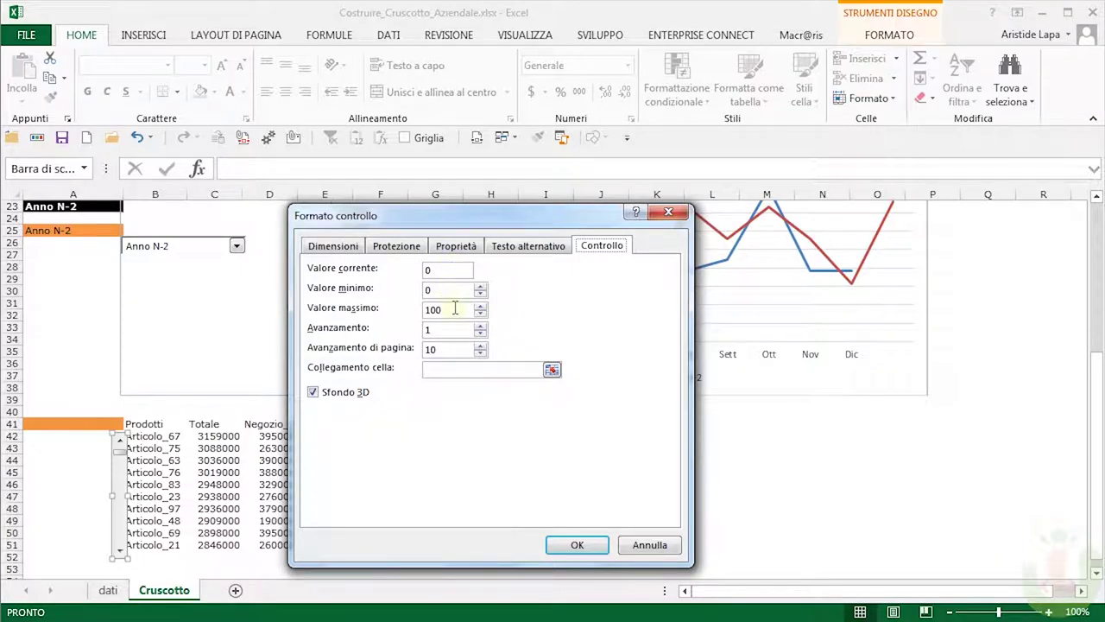
click(454, 308)
key(BackSpace)
key(BackSpace)
text(0)
click(550, 370)
click(59, 425)
key(Return)
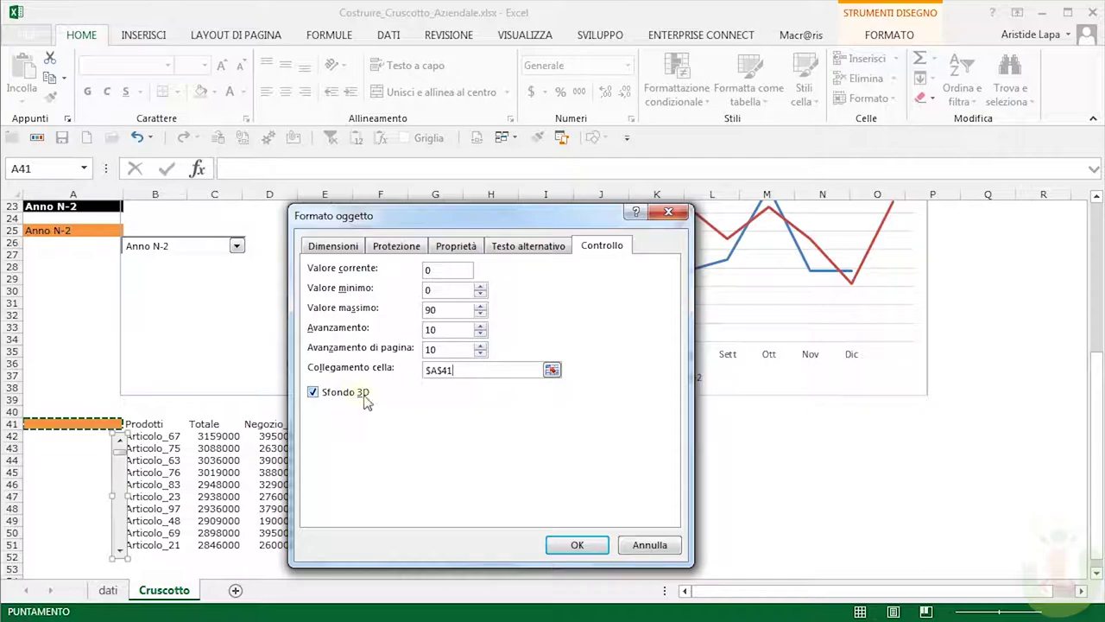
click(577, 545)
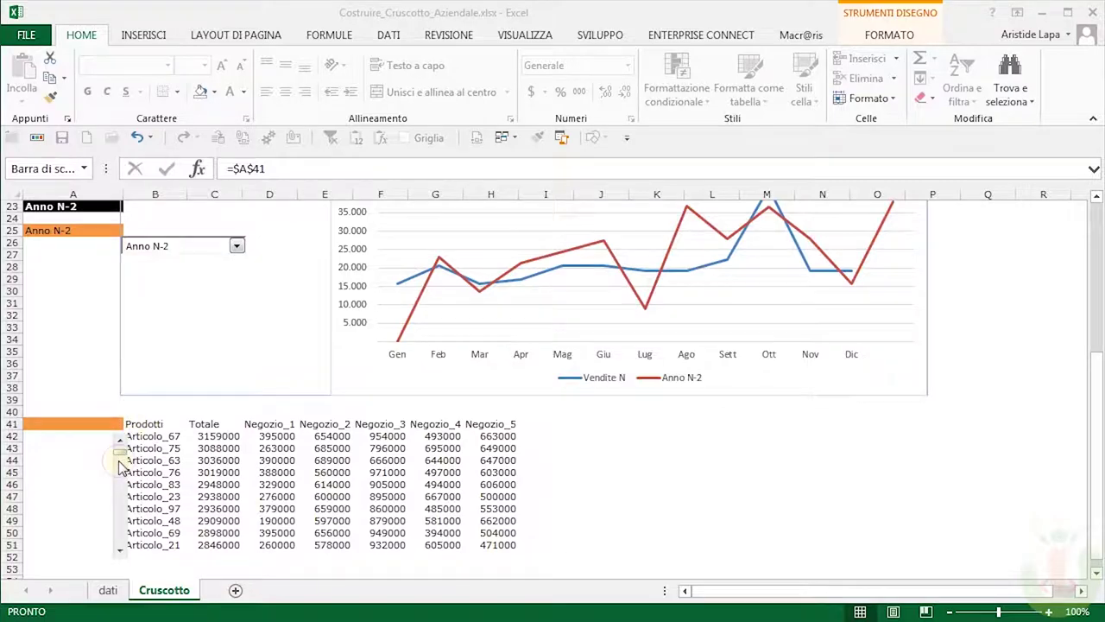
- Test the scroll bar by paging the table forward and back ten products
ctrl+click(117, 468)
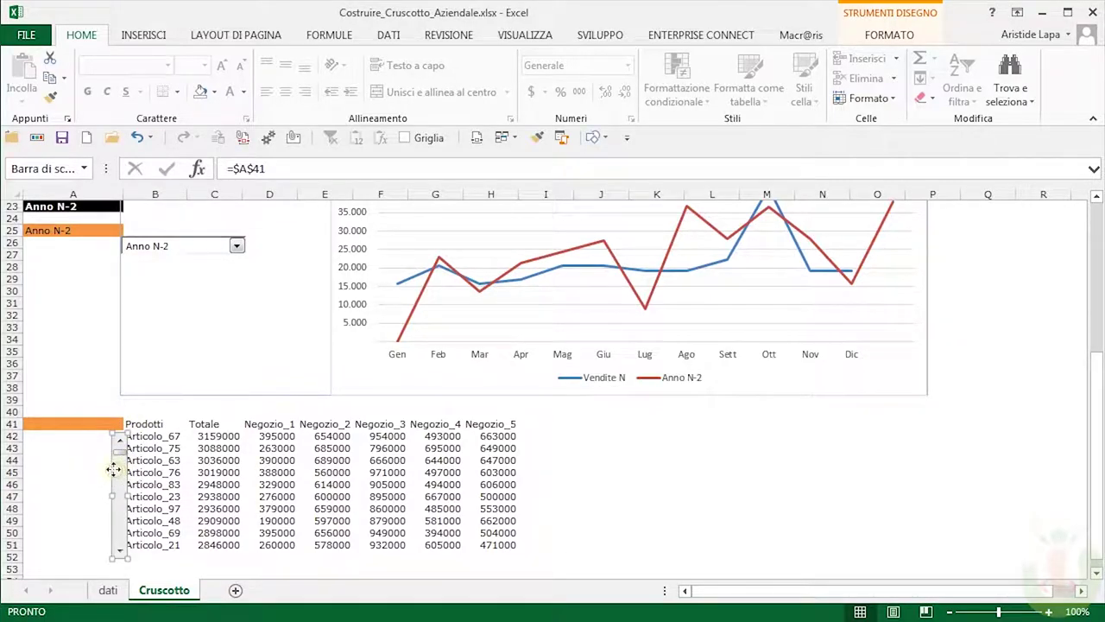
ctrl+click(112, 469)
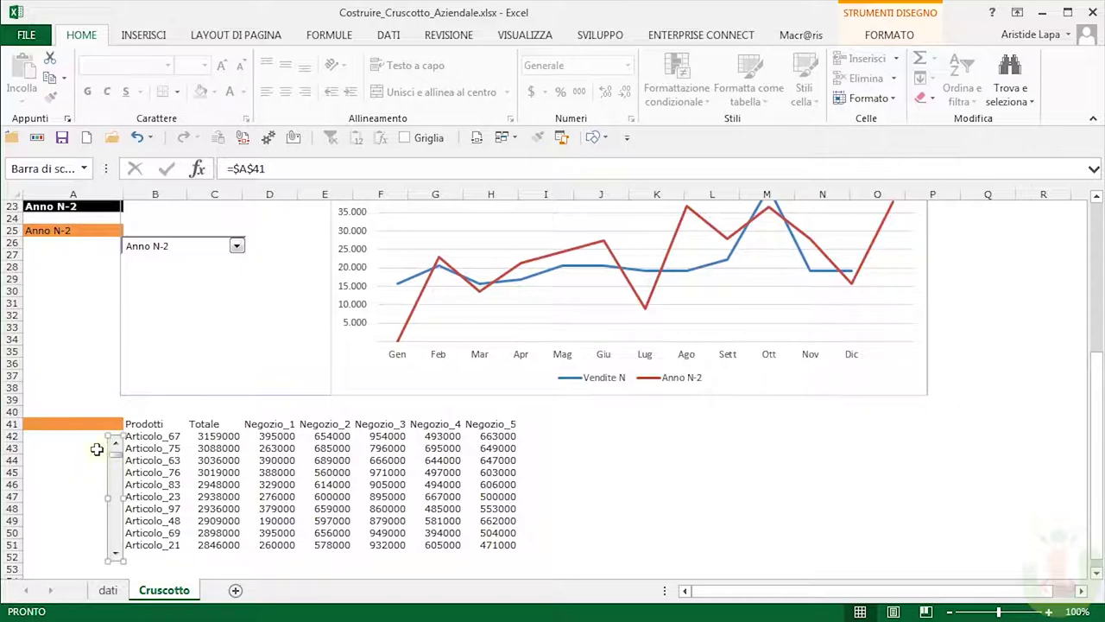
click(93, 449)
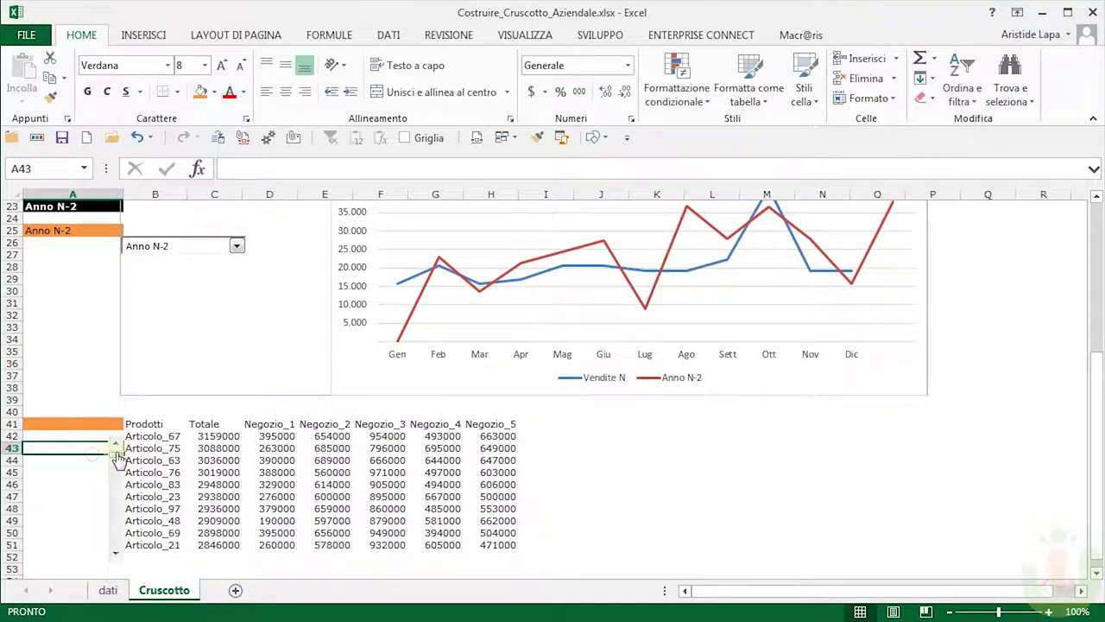
click(117, 560)
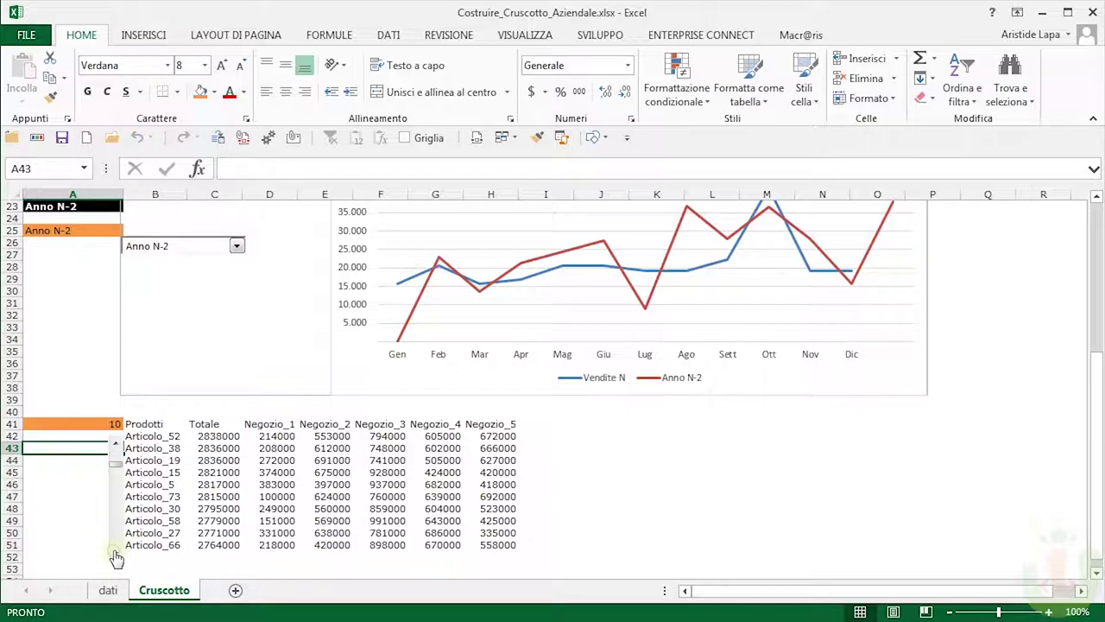
click(115, 450)
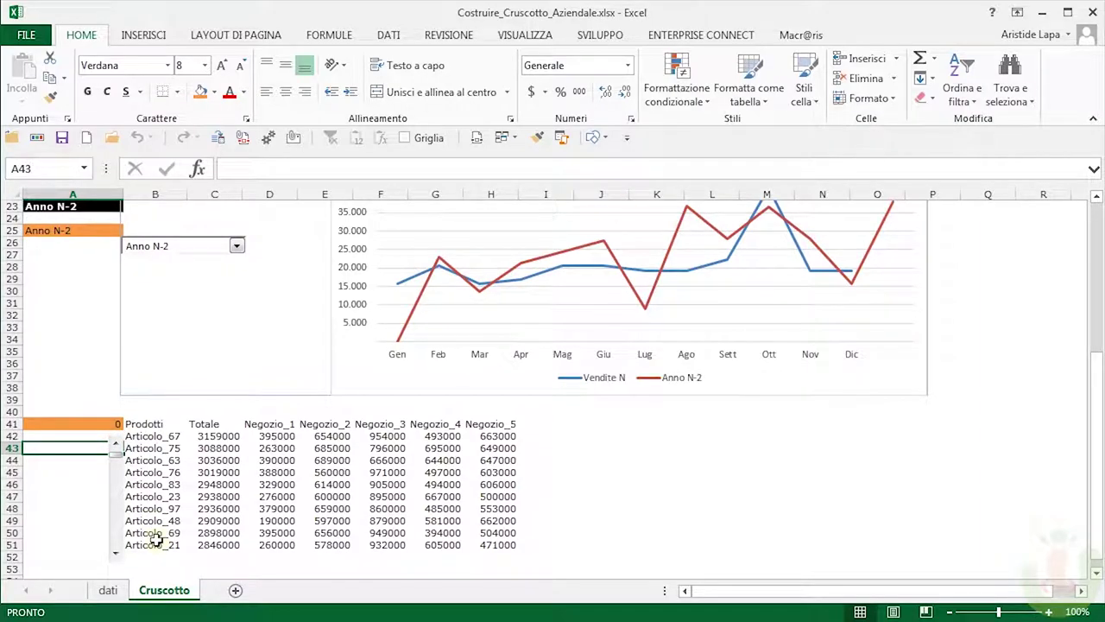
- Check the first and next ten product names in the dati source list
click(106, 593)
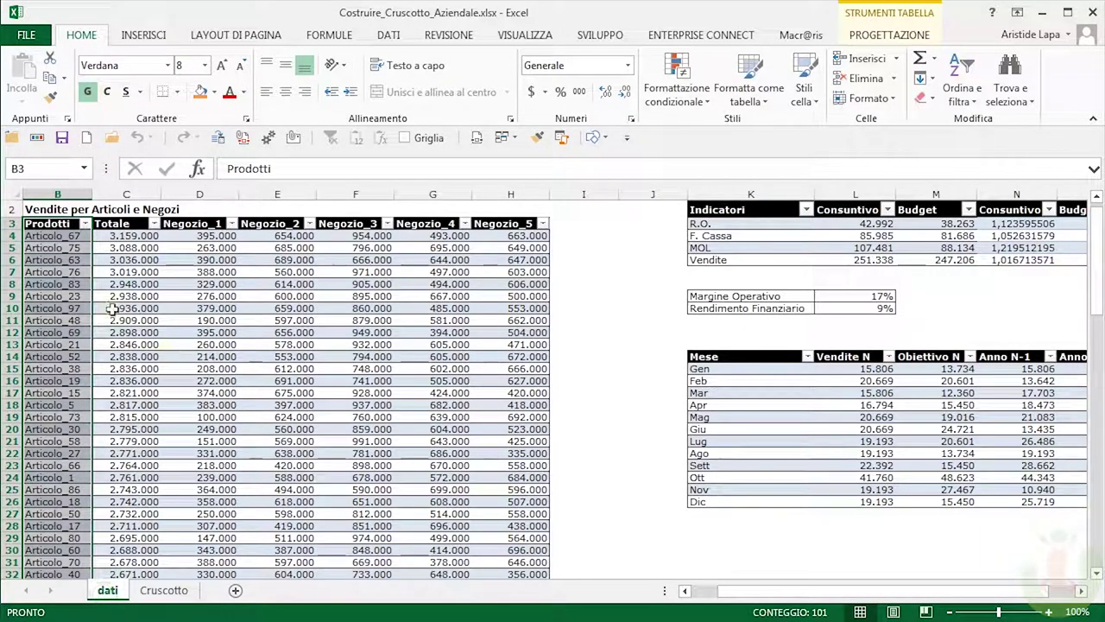
click(80, 345)
drag(80, 344, 75, 248)
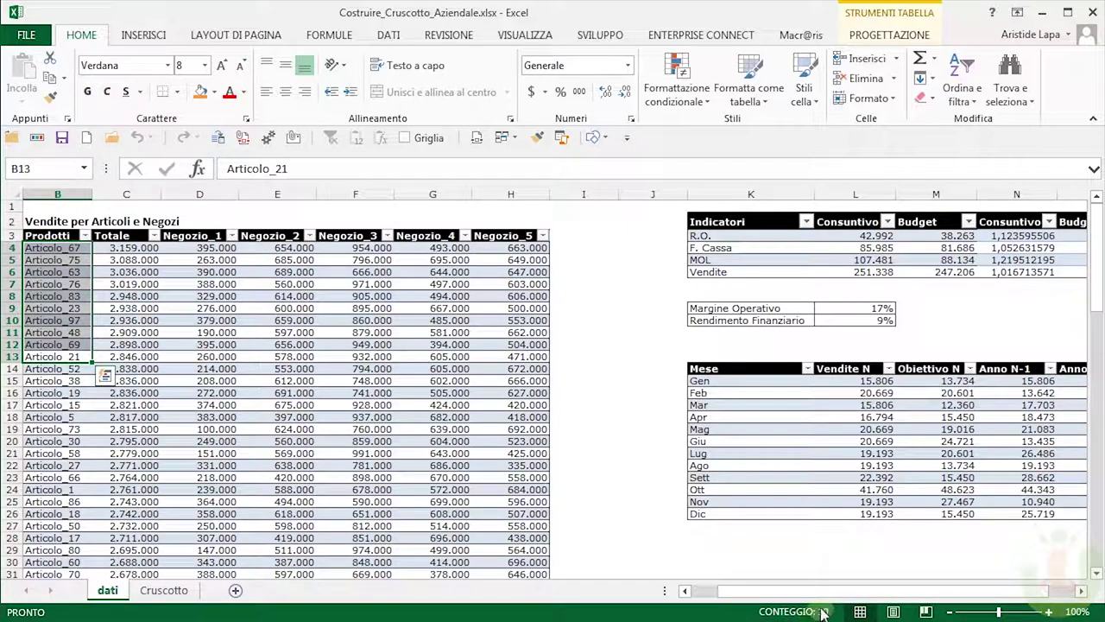
click(78, 369)
drag(79, 377, 72, 476)
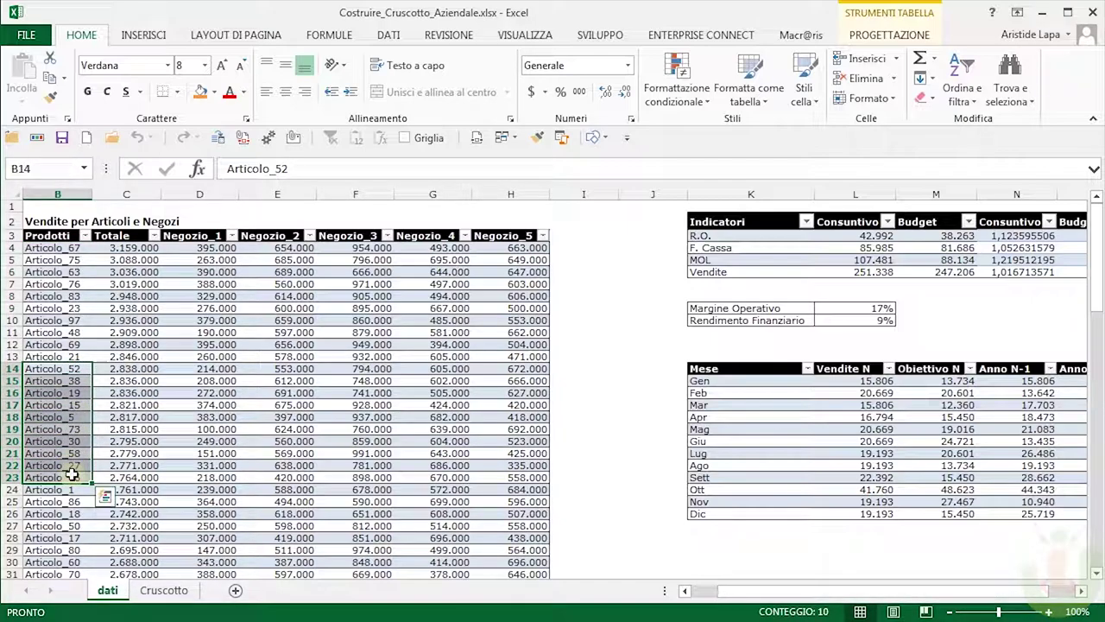
- Set the scroll bar so A41 reads 10, showing products from Articolo_52
click(154, 589)
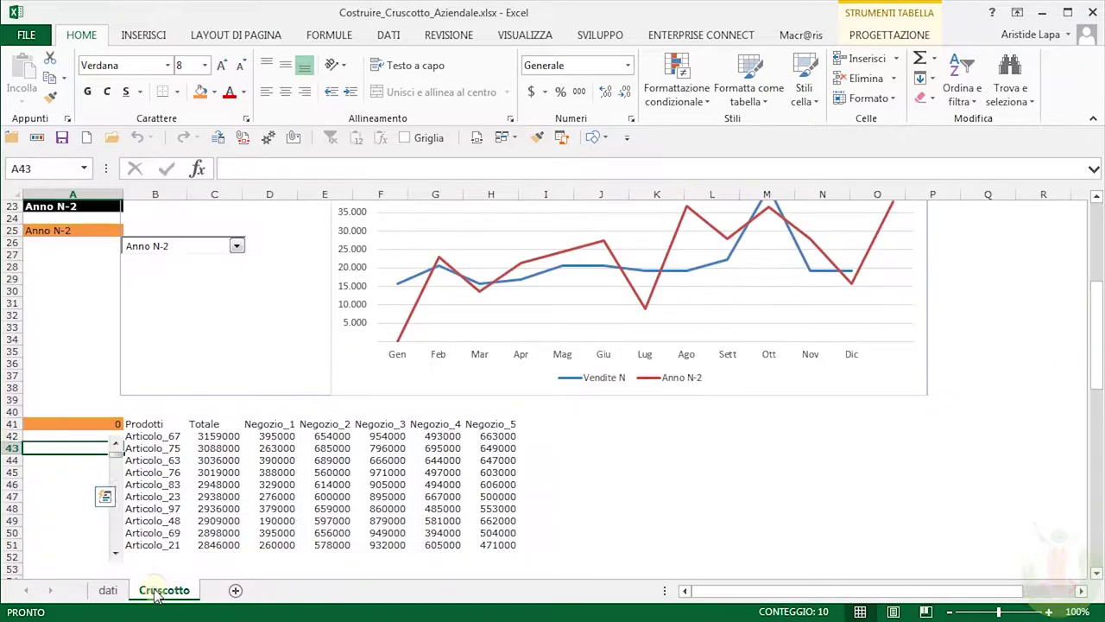
click(117, 553)
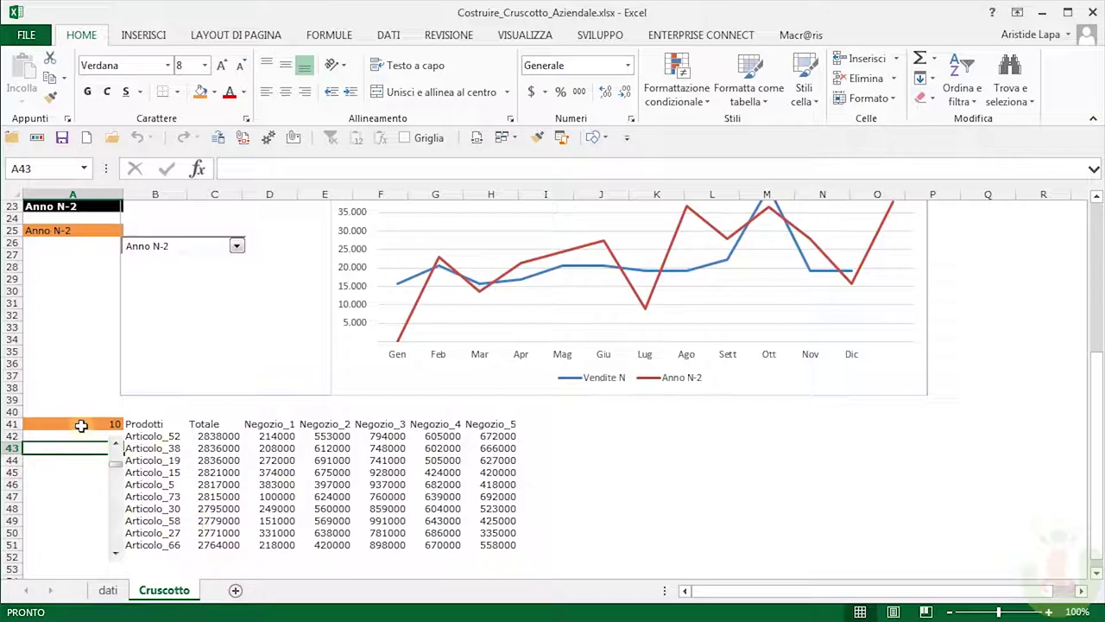
click(116, 559)
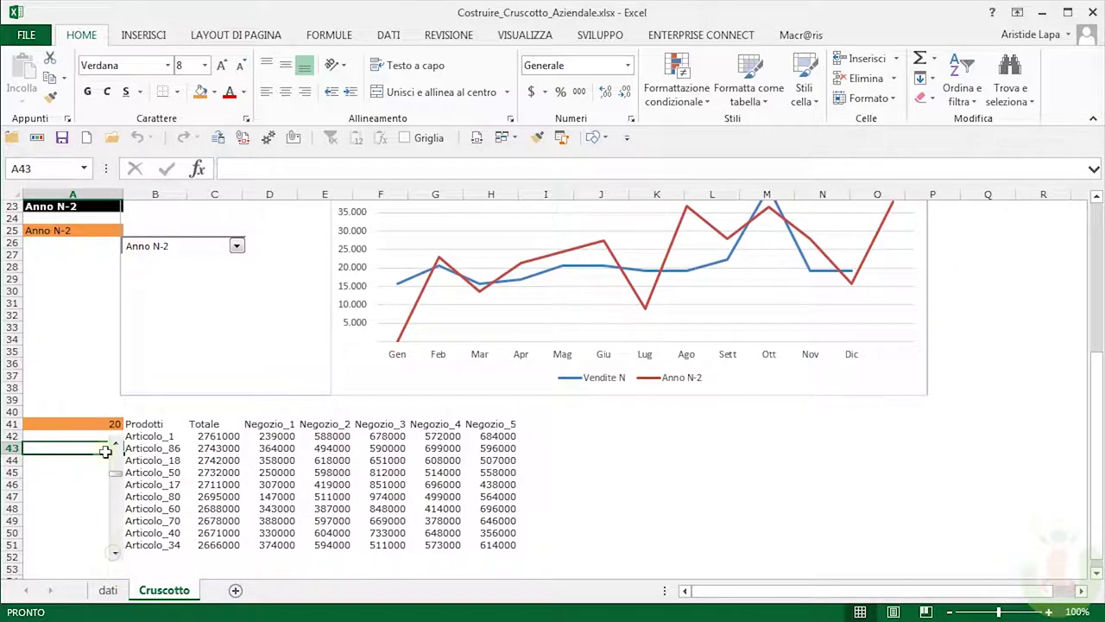
click(116, 445)
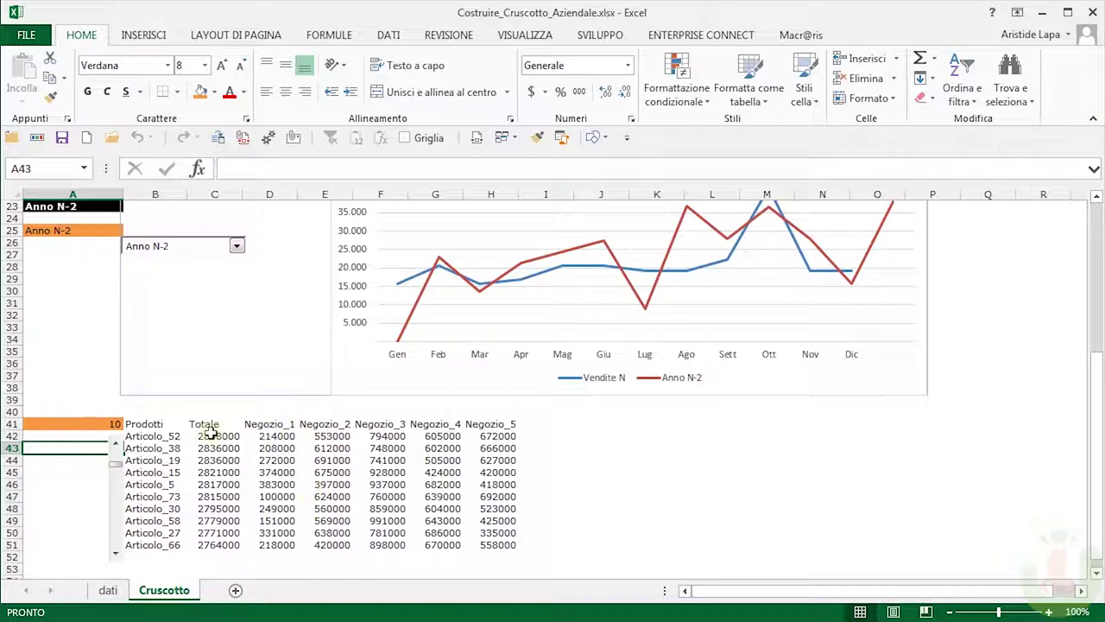
- Insert blank cells before Negozio_1, Negozio_2 and Negozio_3, shifting the data right
drag(269, 425, 273, 544)
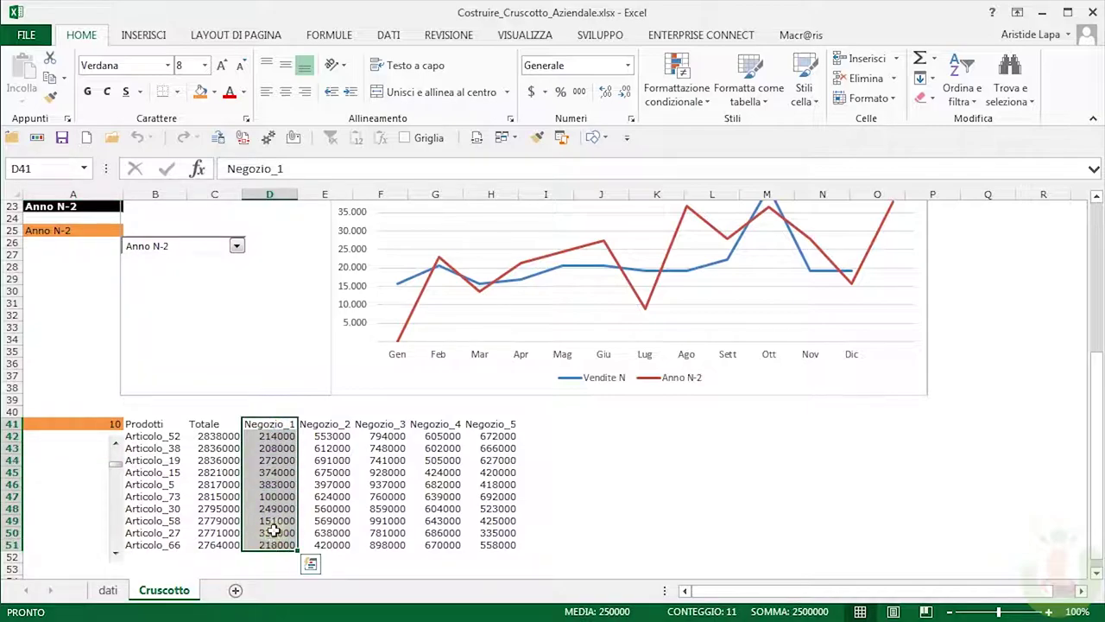
right_click(274, 438)
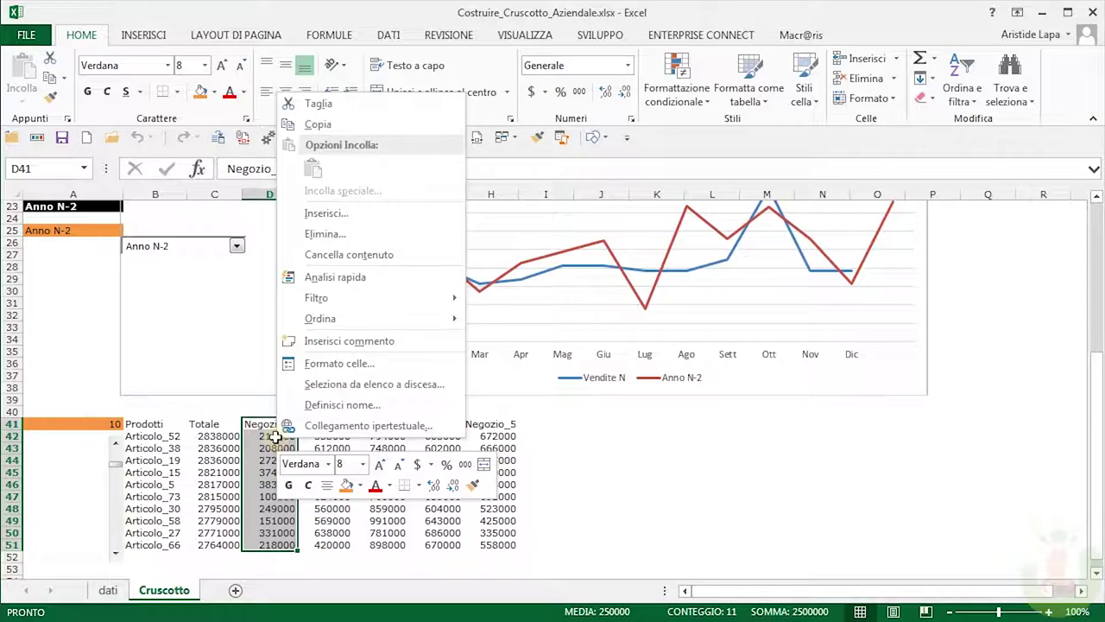
click(330, 213)
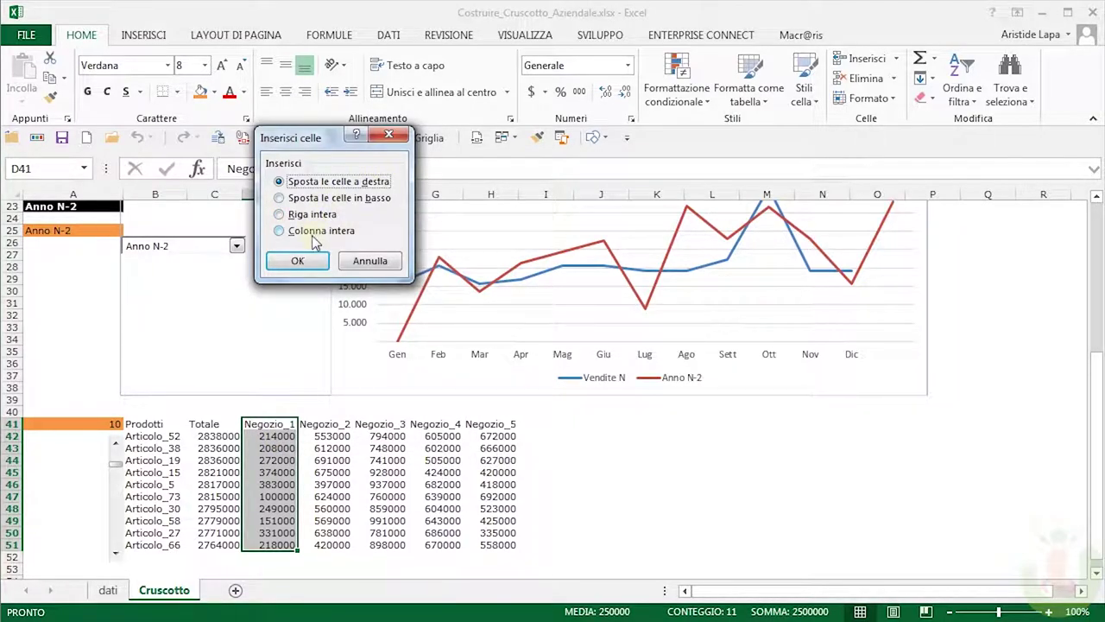
click(302, 257)
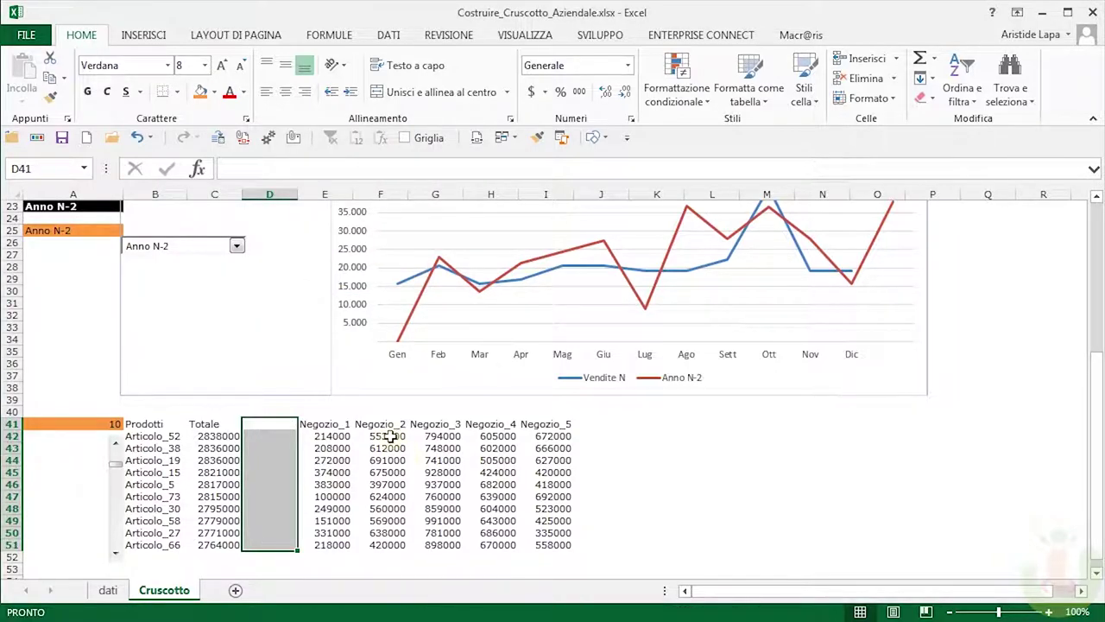
drag(392, 425, 390, 540)
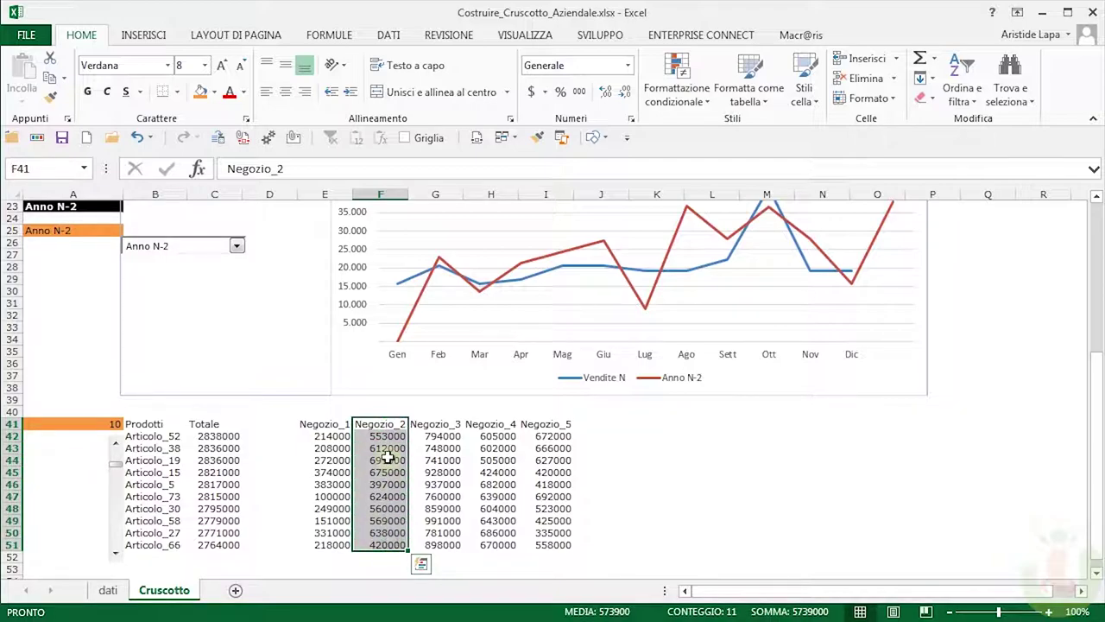
right_click(387, 457)
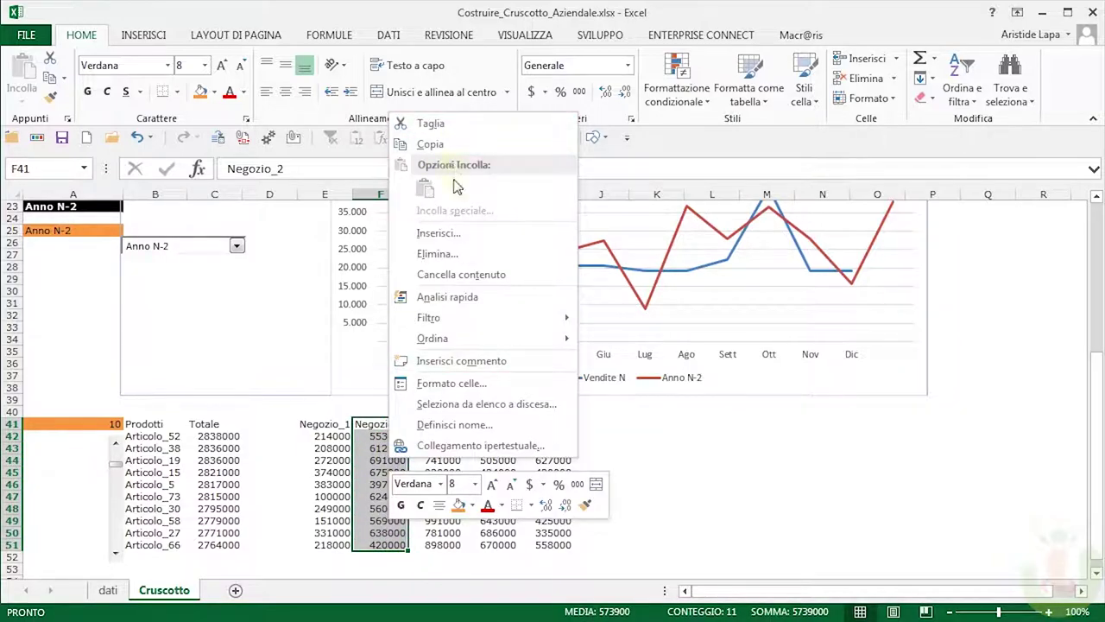
click(455, 231)
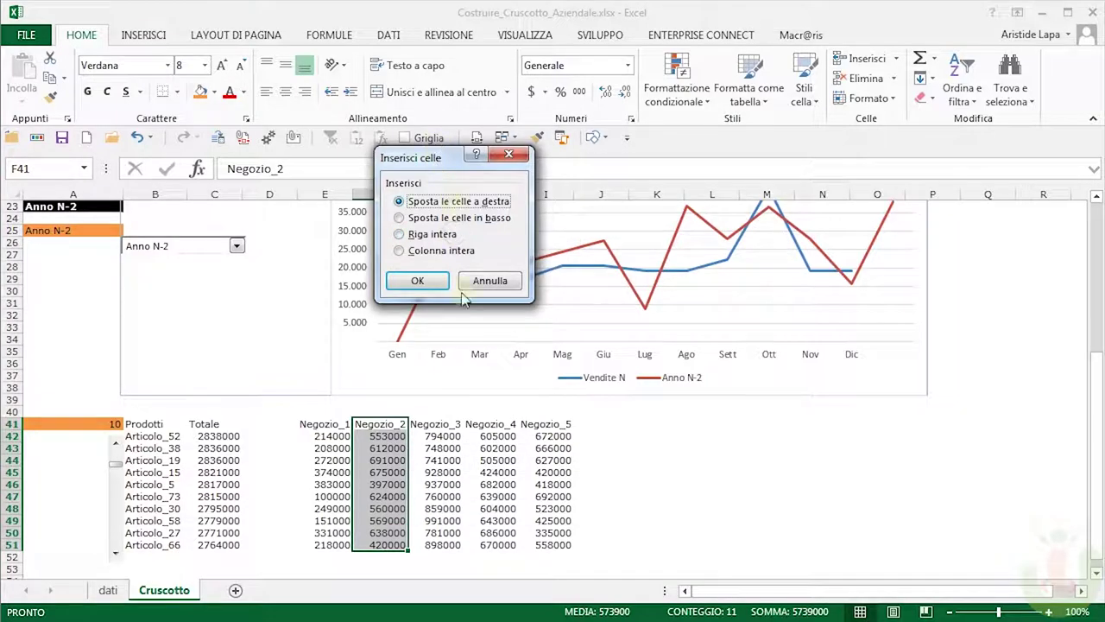
click(414, 283)
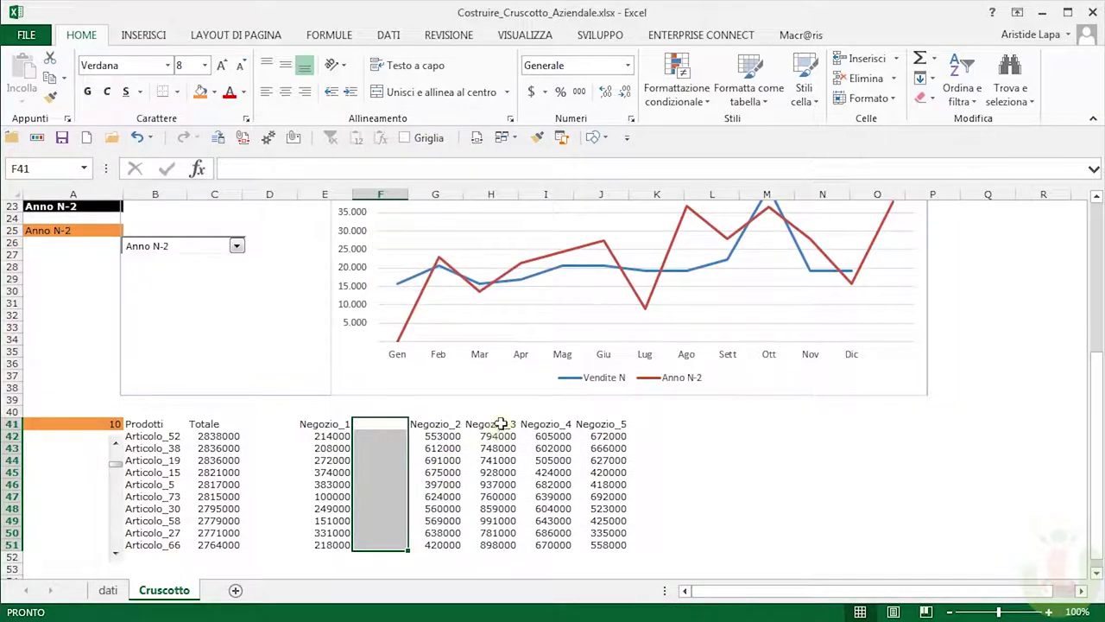
drag(500, 423, 499, 544)
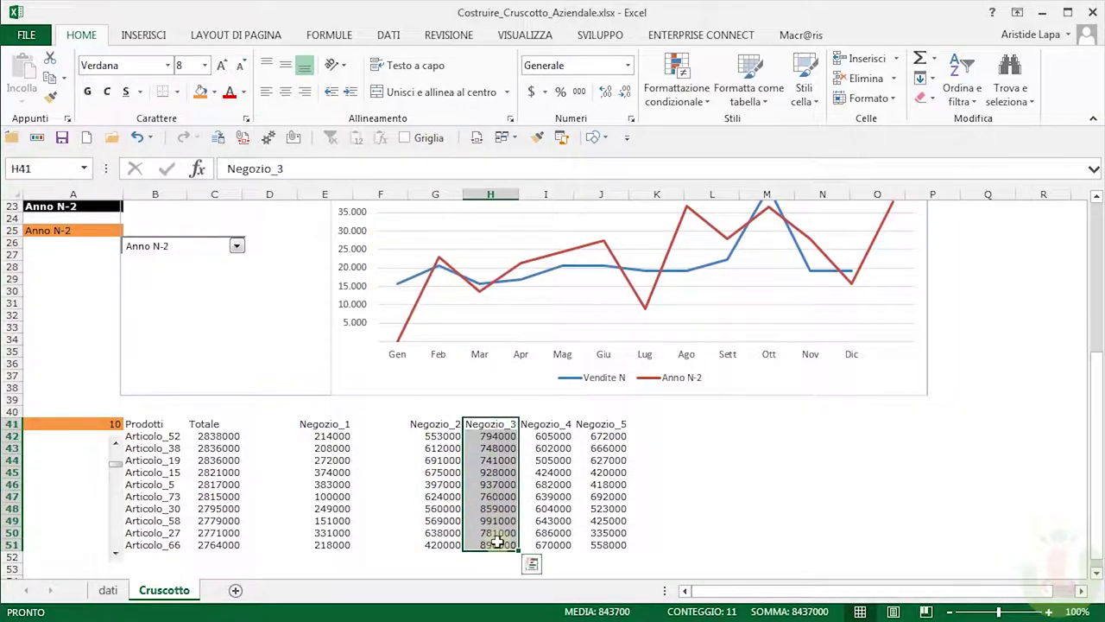
right_click(499, 448)
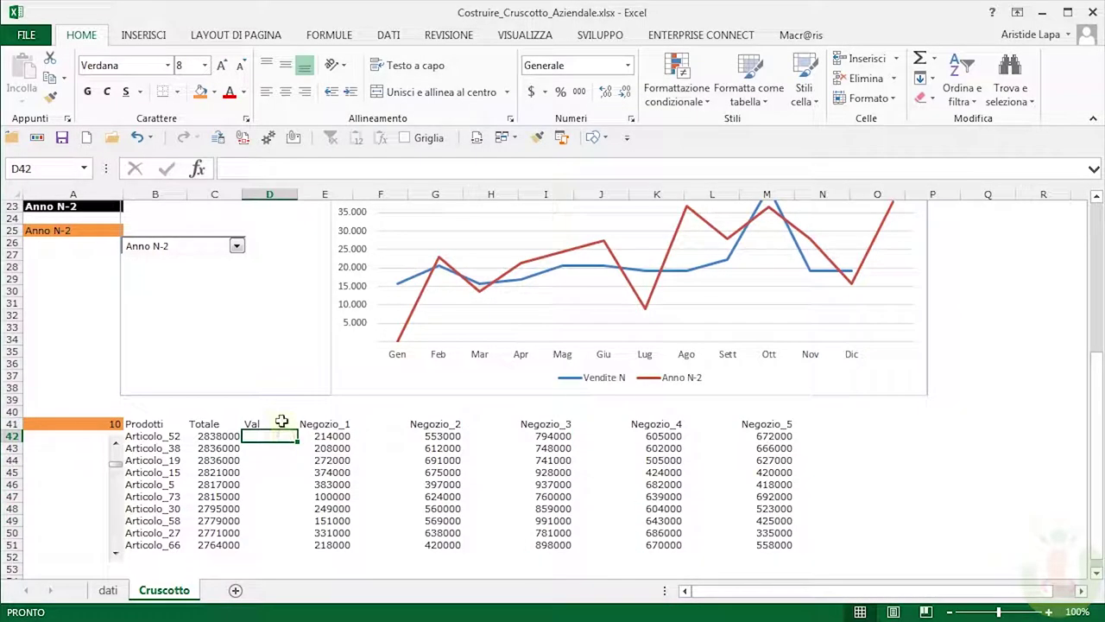
- Copy the Val header from D41 into F41
click(282, 422)
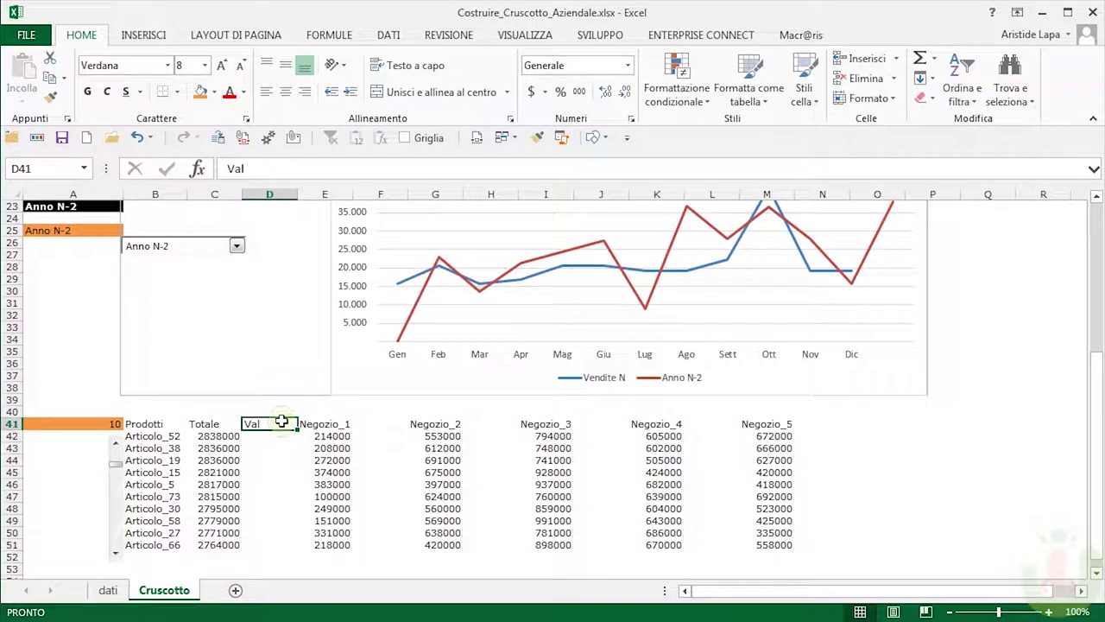
key(ctrl+c)
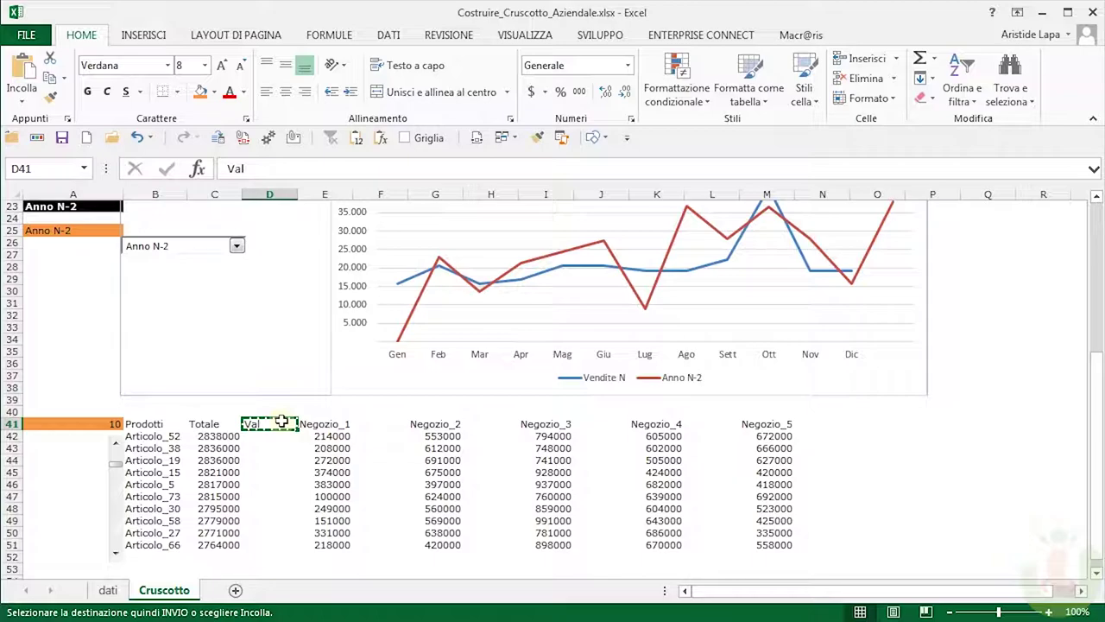
click(378, 424)
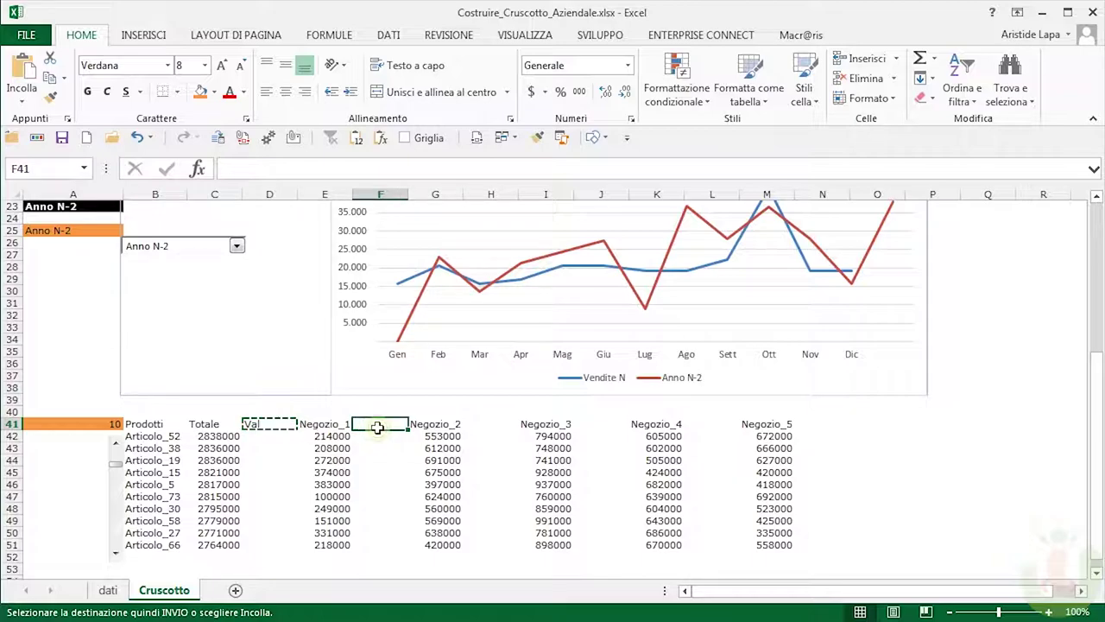
key(ctrl+v)
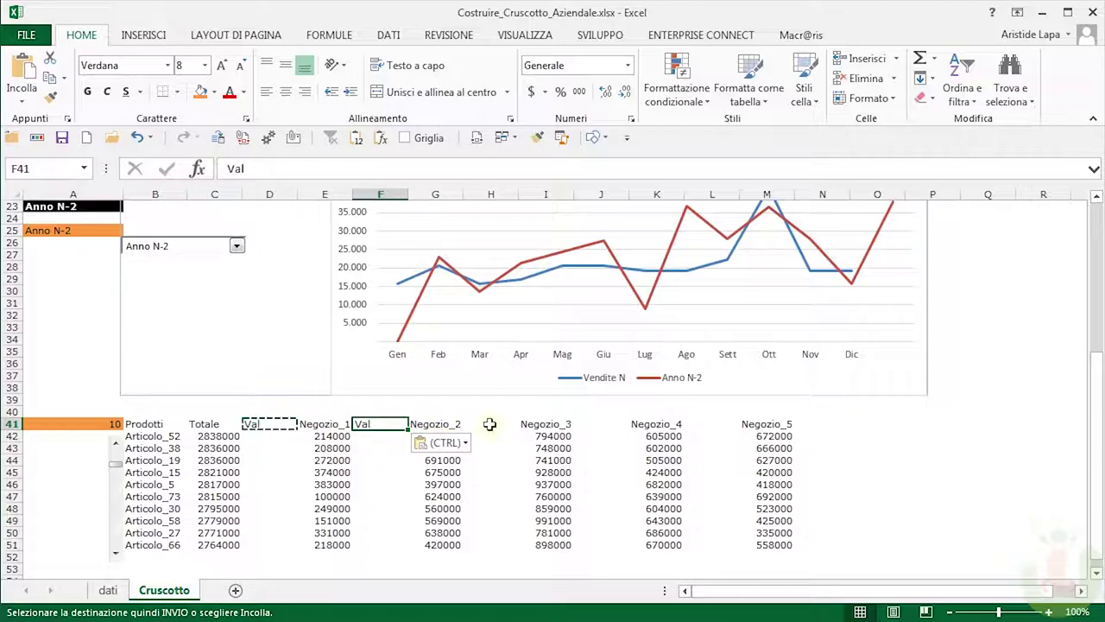
- Paste the Val header into H41, J41, L41 and N41
click(491, 425)
key(ctrl+v)
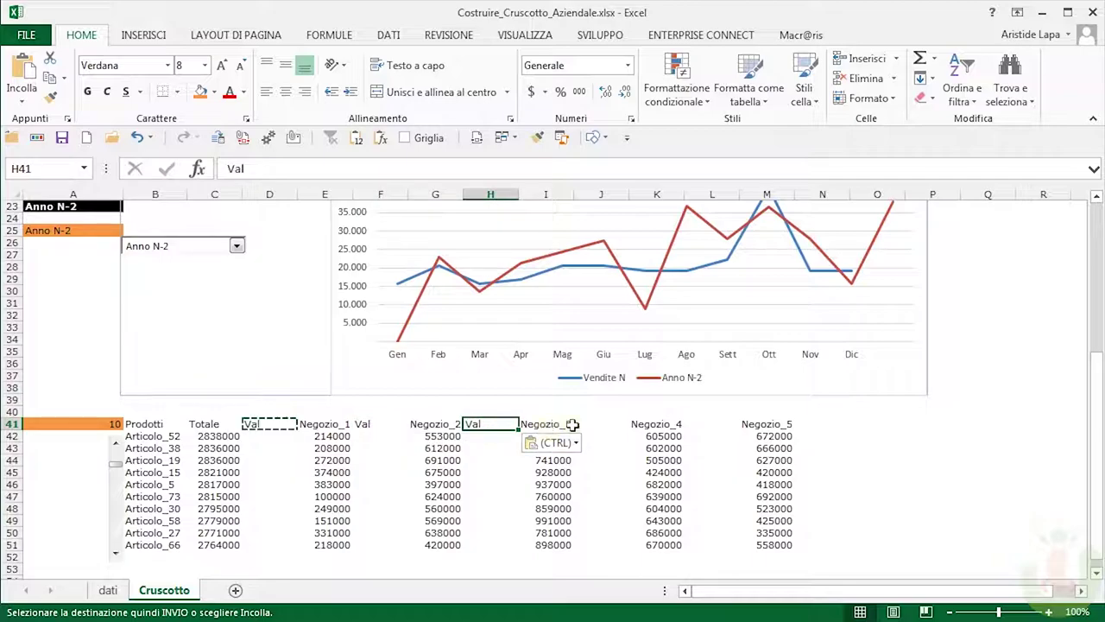
click(606, 425)
key(ctrl+v)
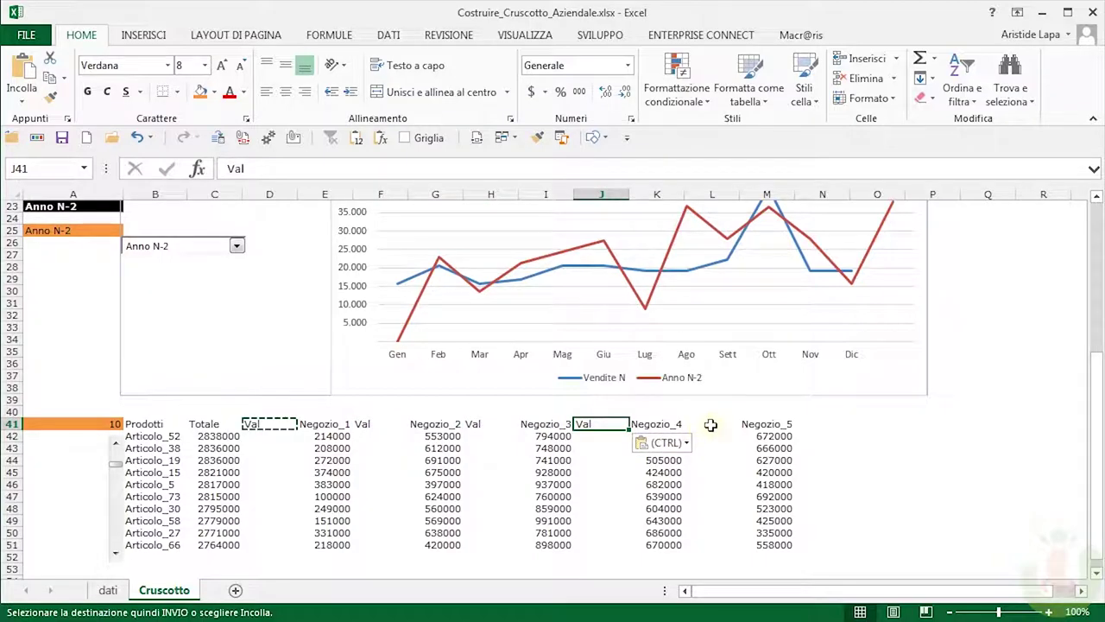
click(711, 426)
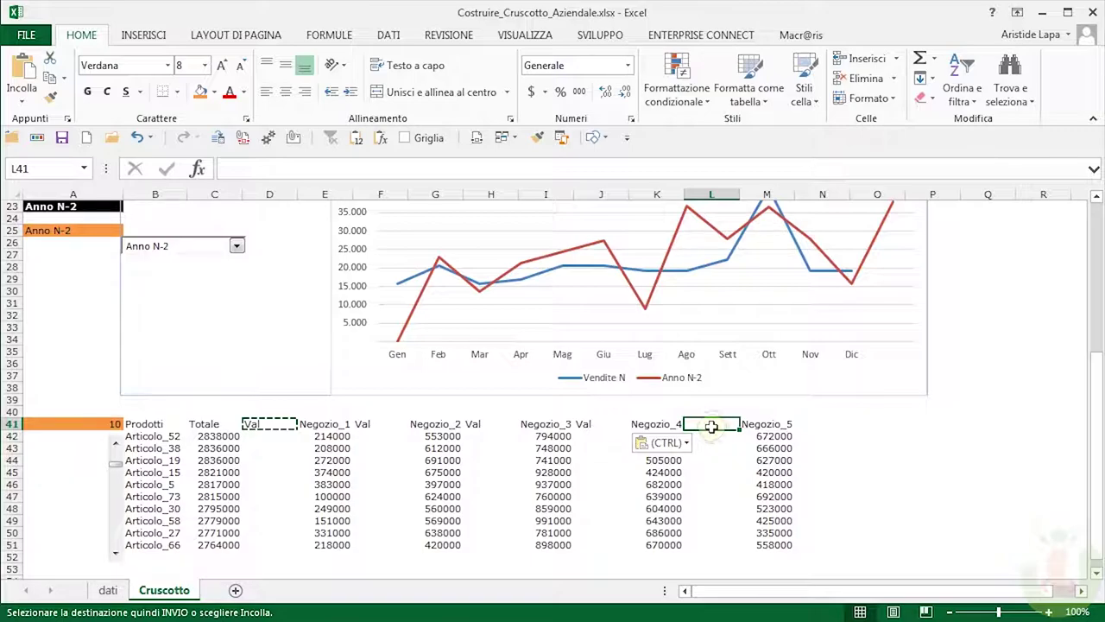
key(ctrl+v)
click(812, 423)
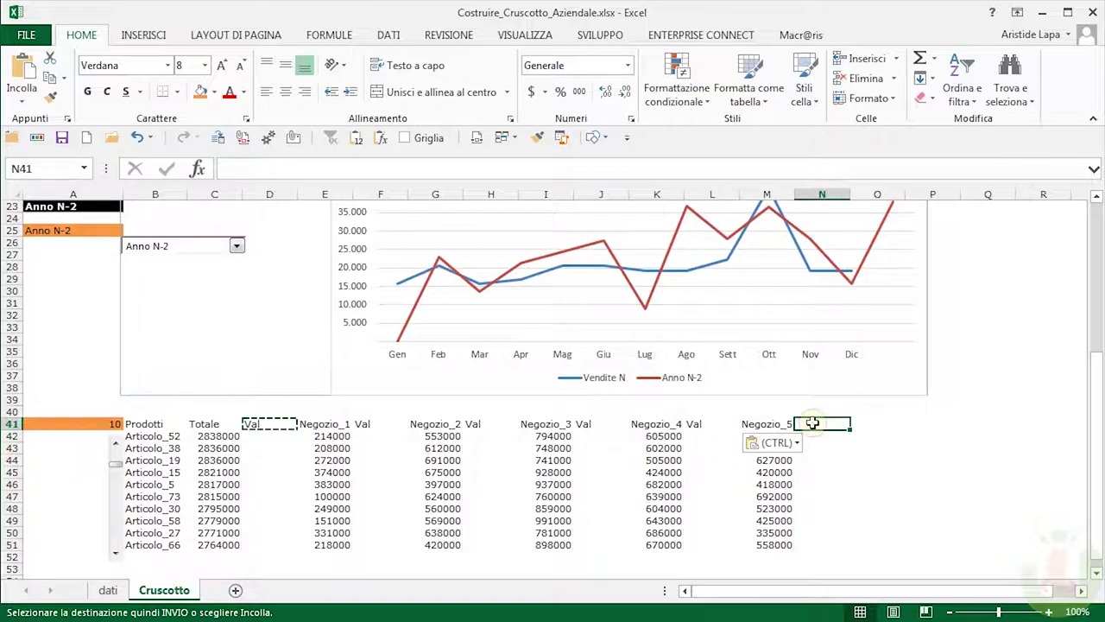
key(ctrl+v)
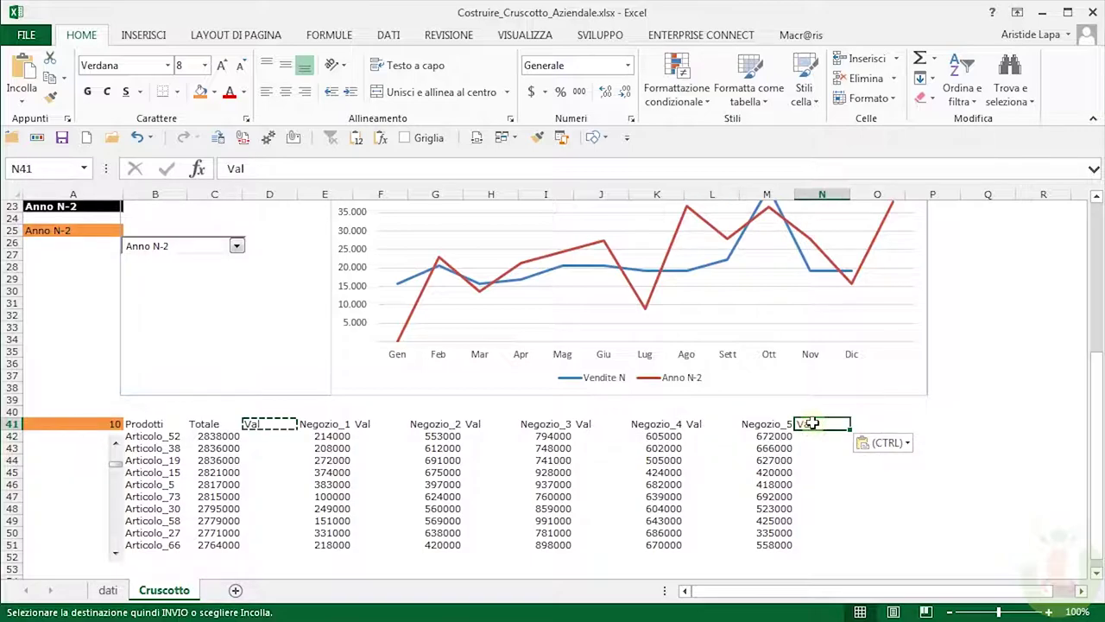
click(270, 436)
key(Escape)
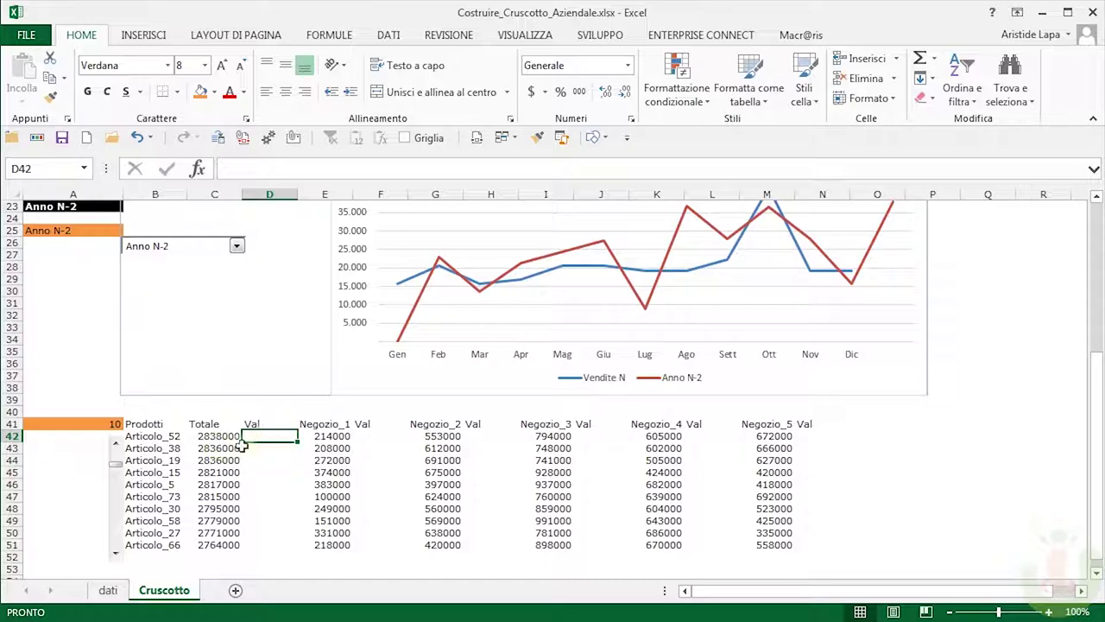
- Fill D42:D51 with =C42 so it mirrors the Totale values
drag(269, 438, 263, 540)
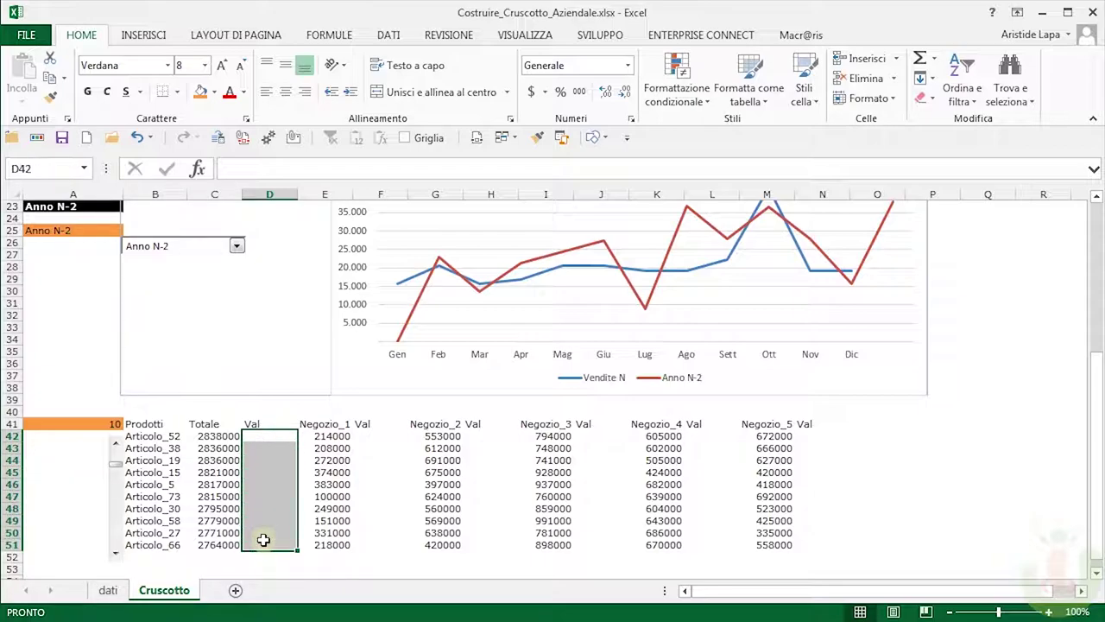
text(=)
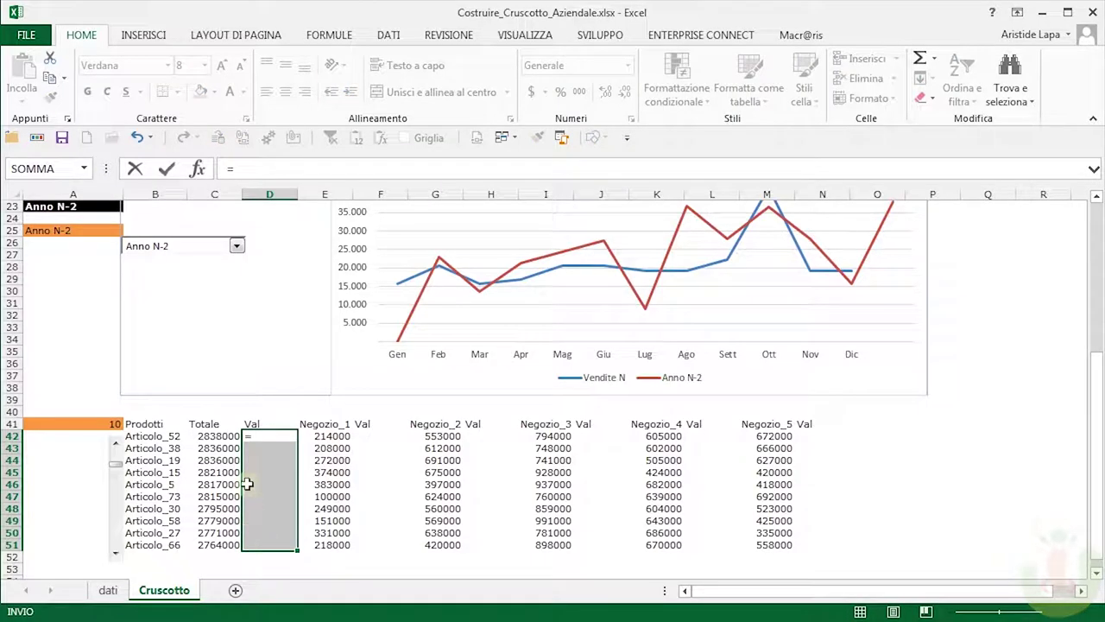
click(215, 438)
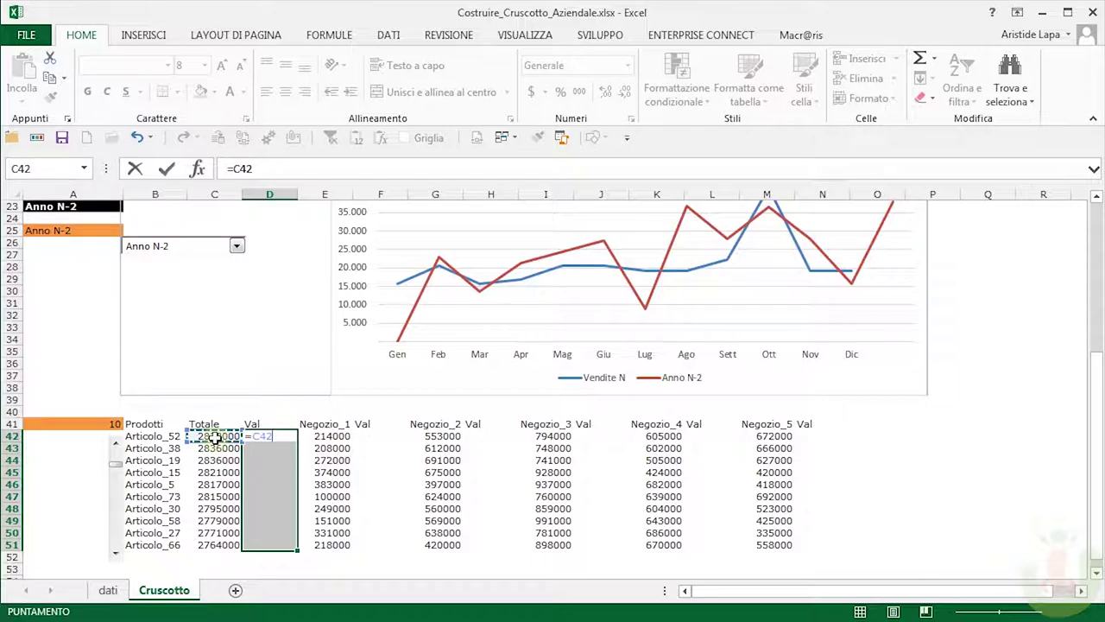
key(ctrl+Return)
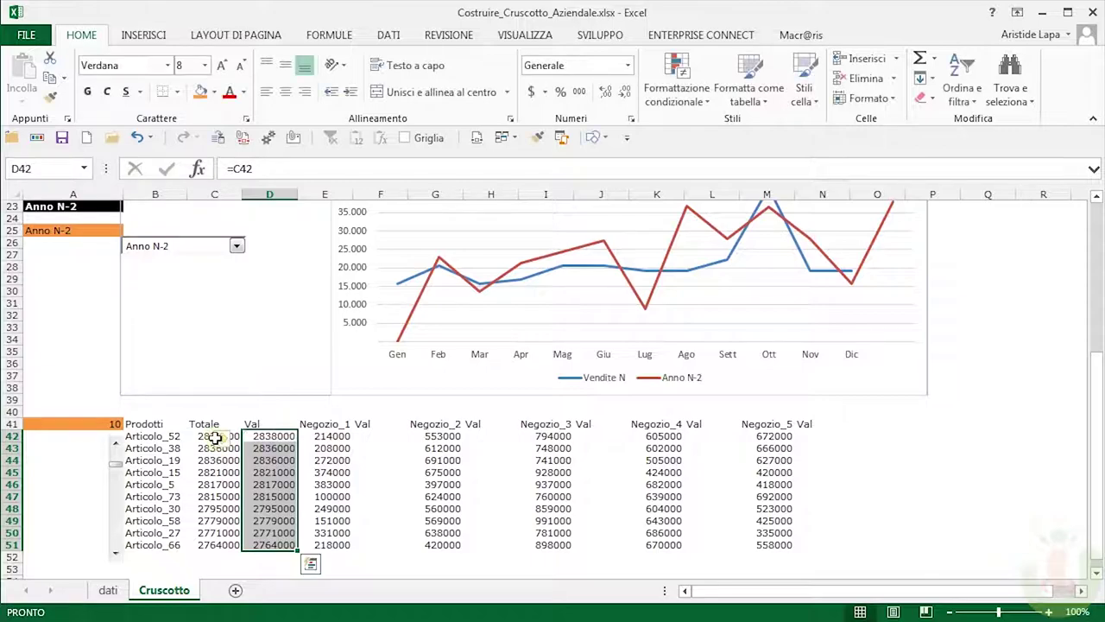
- Copy the Val formulas into F42, H42, J42, L42 and N42 beside each store
key(ctrl+c)
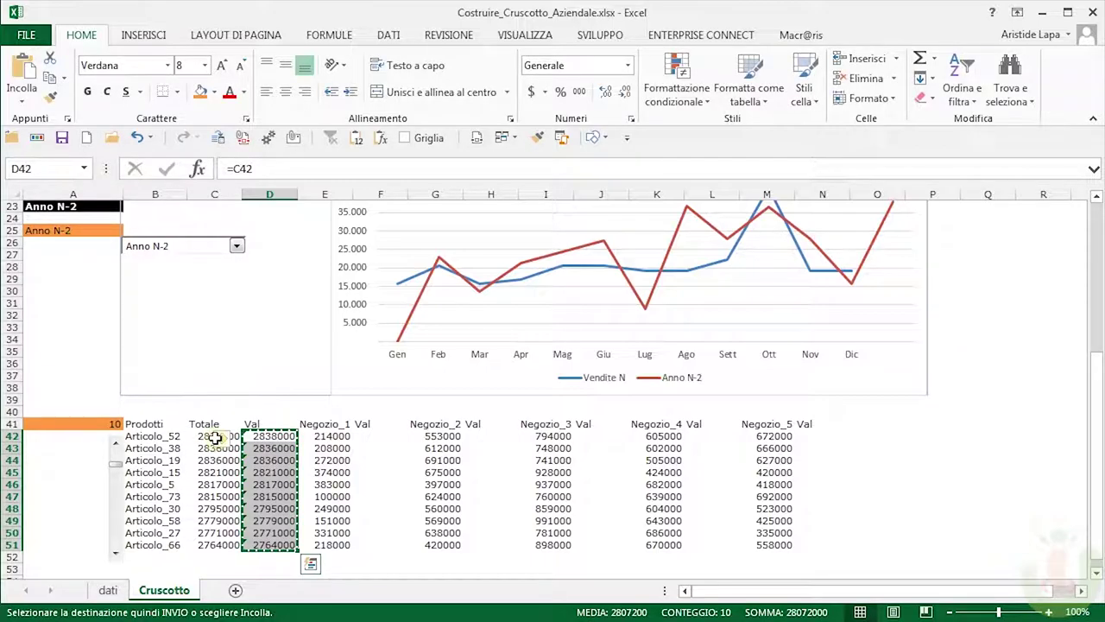
click(392, 437)
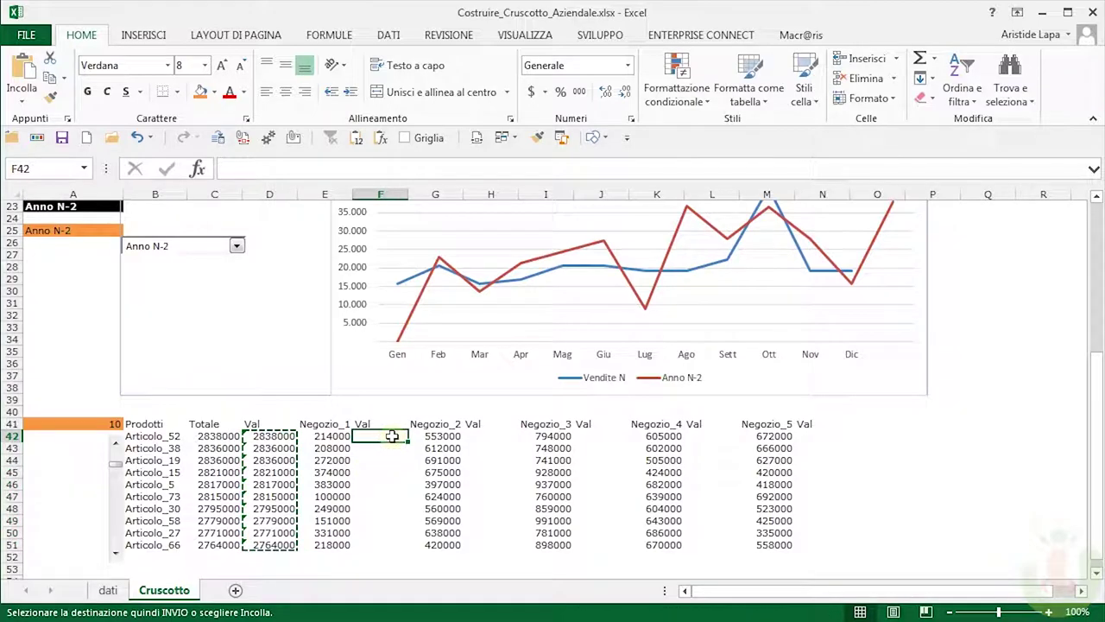
key(ctrl+v)
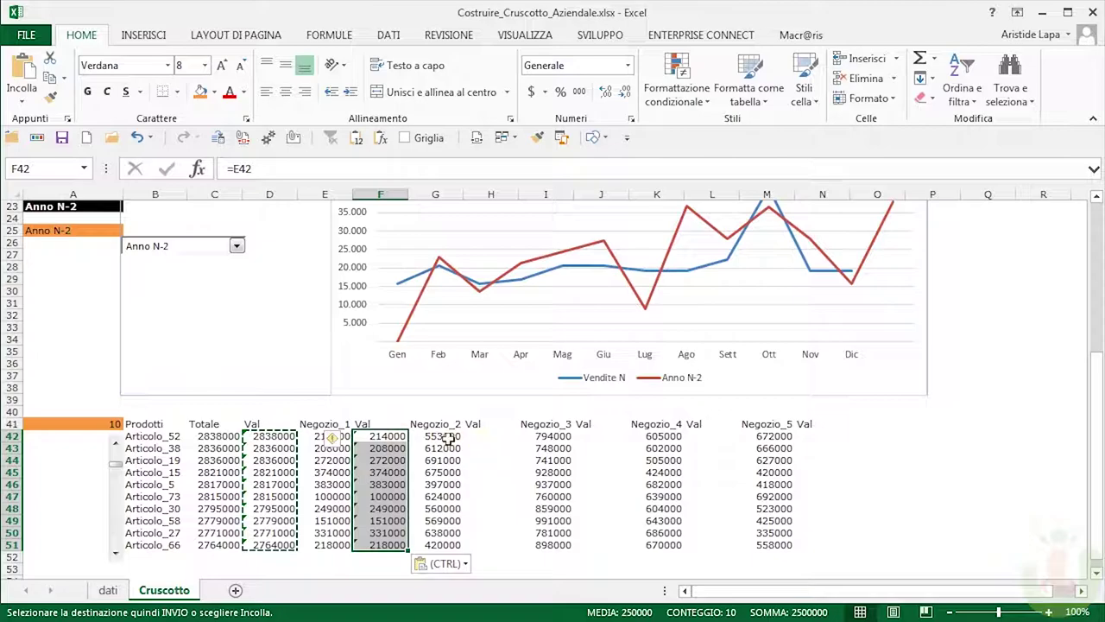
click(485, 435)
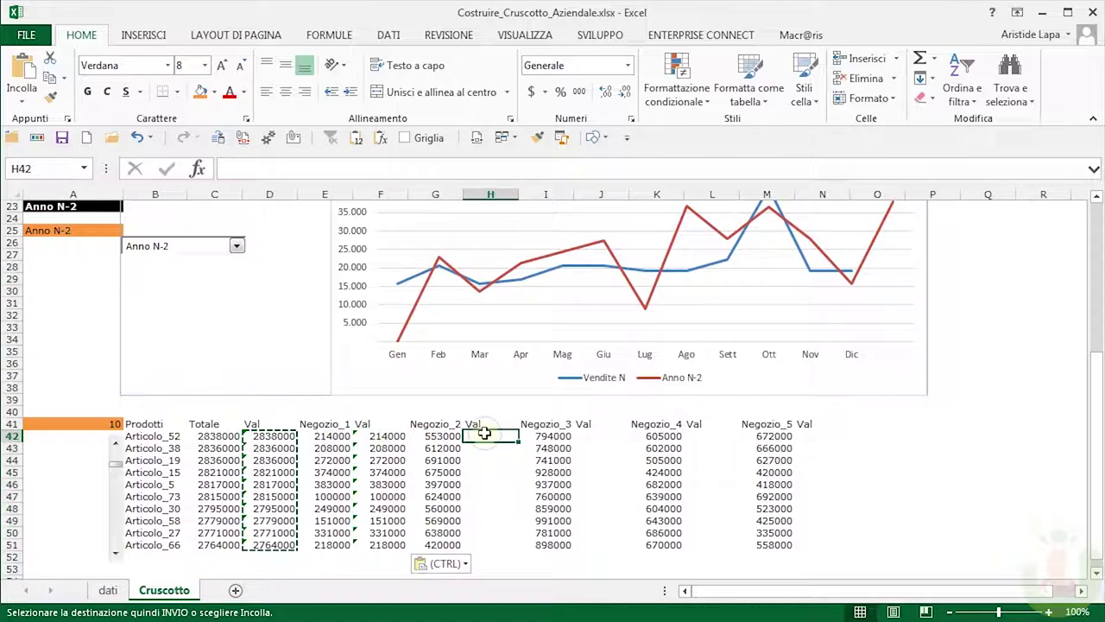
key(ctrl+v)
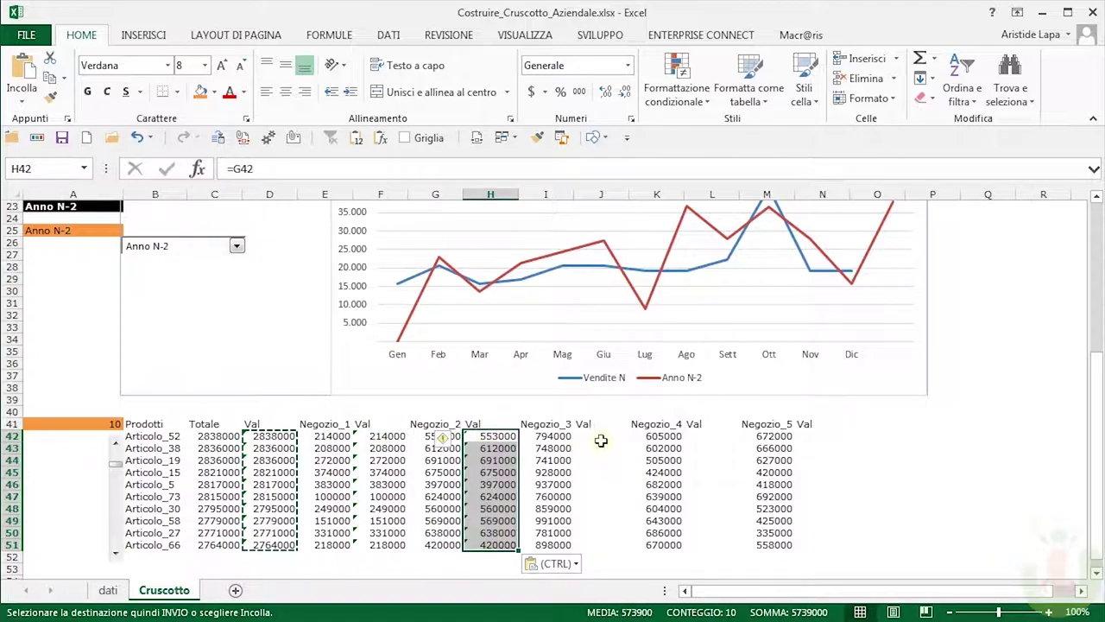
click(600, 441)
key(ctrl+v)
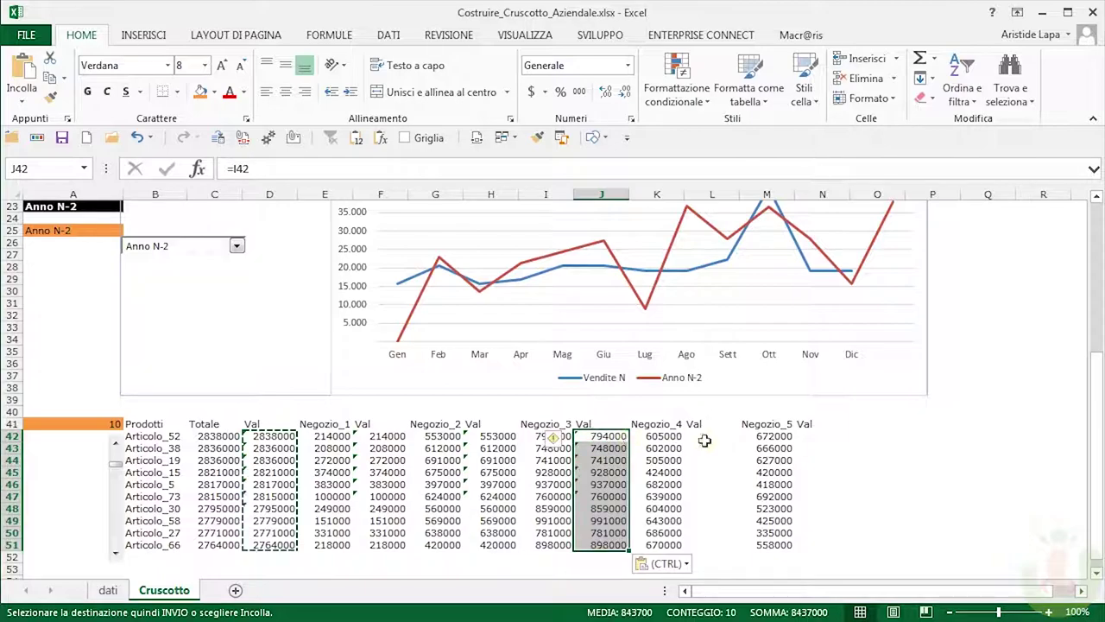
click(705, 440)
key(ctrl+v)
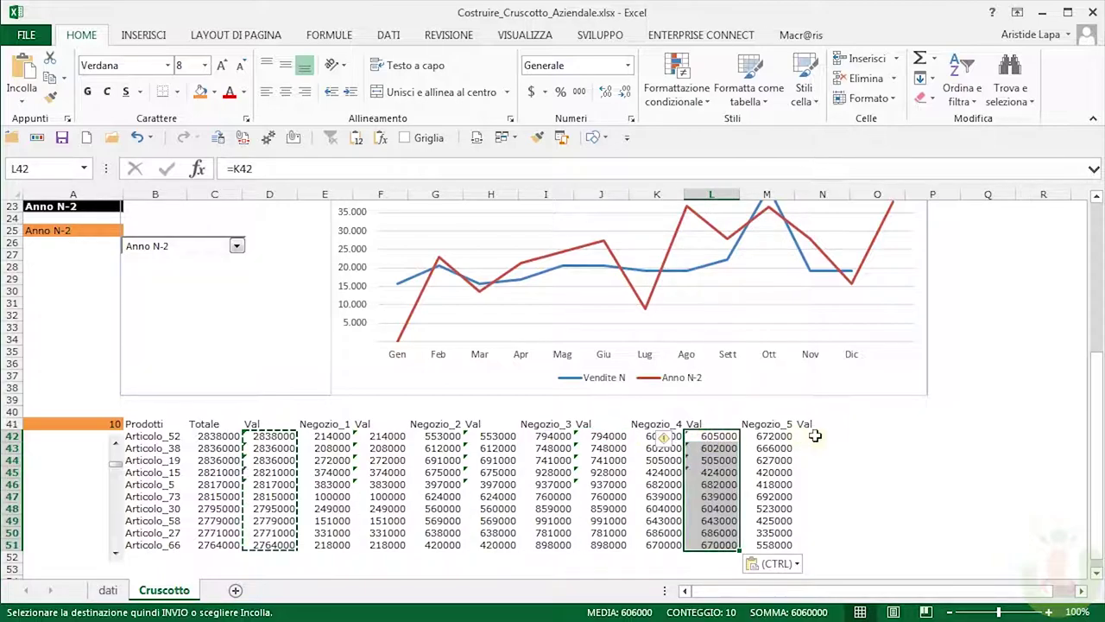
click(815, 436)
key(ctrl+v)
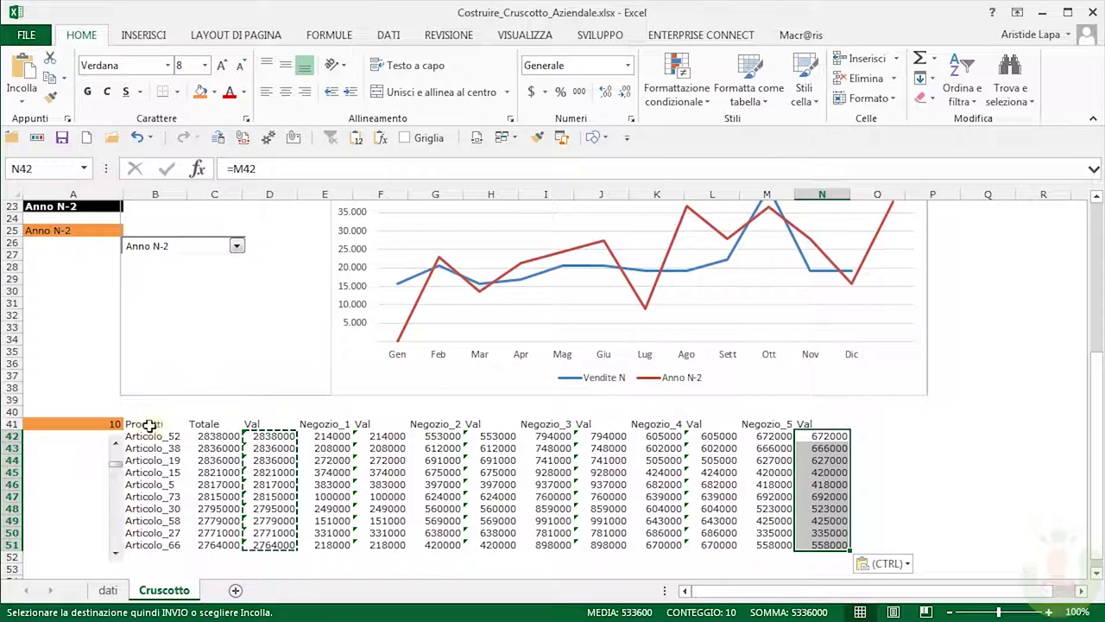
- Turn B41:N51 into an Excel table with headers
click(150, 425)
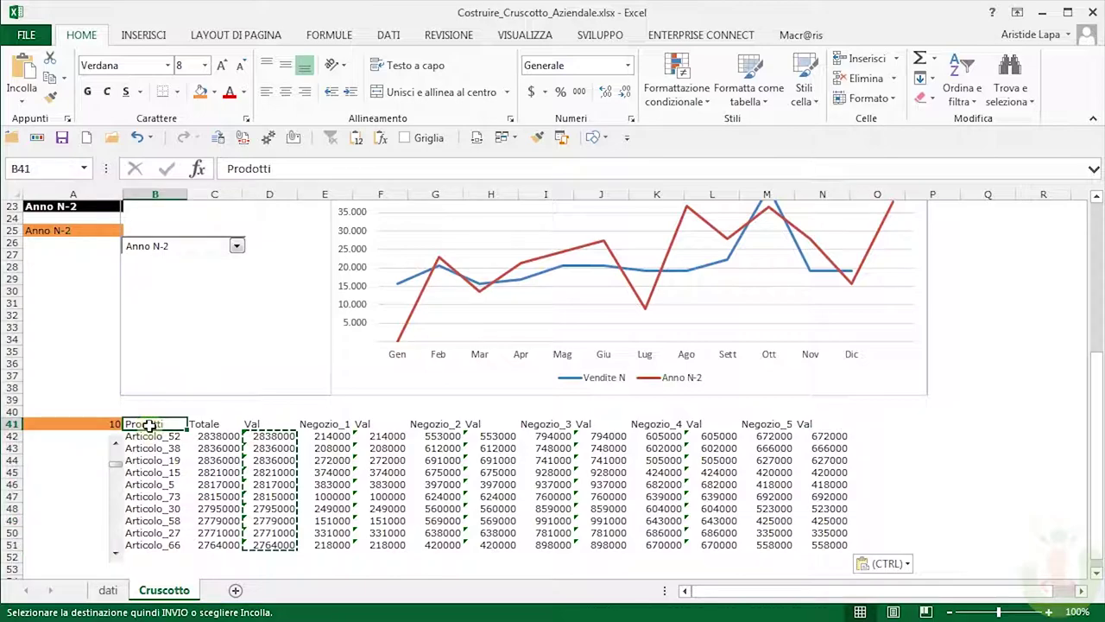
key(ctrl+t)
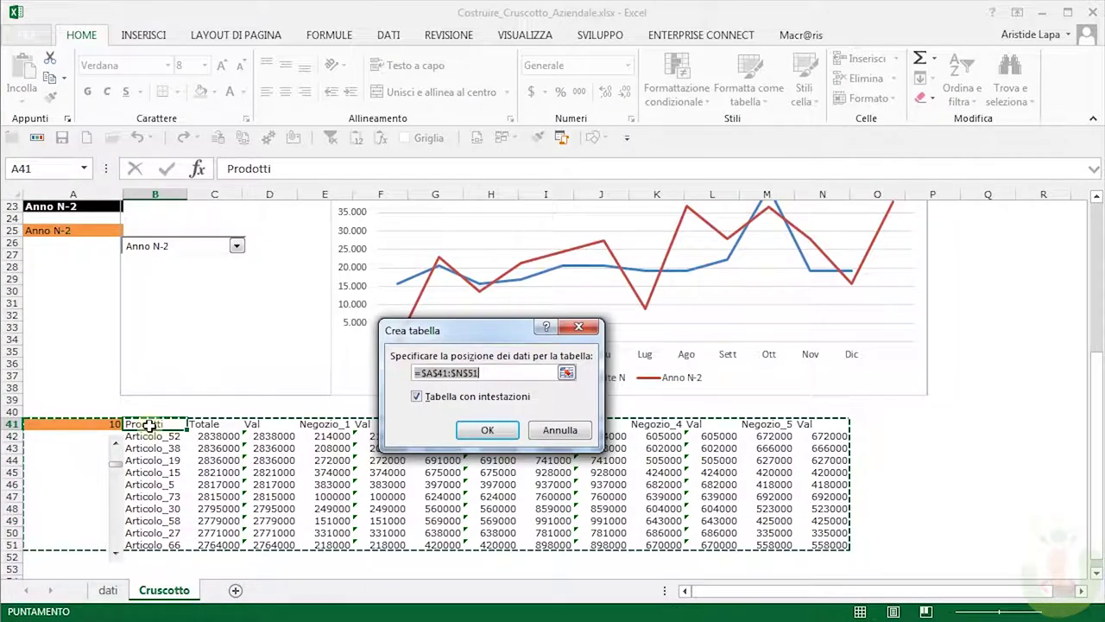
click(436, 373)
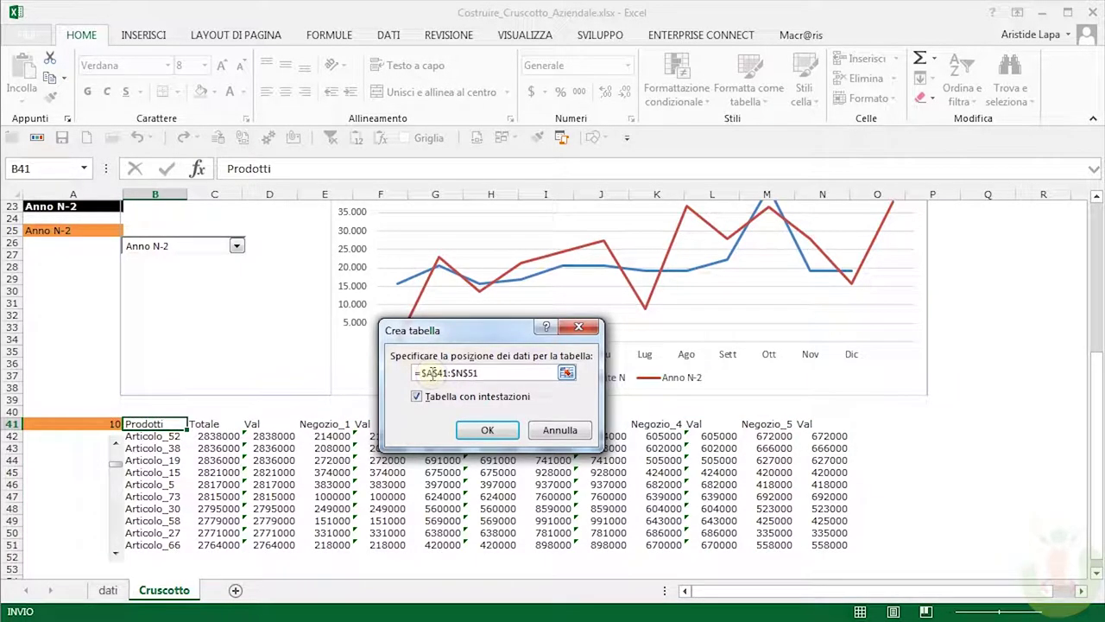
key(BackSpace)
text(b)
click(489, 431)
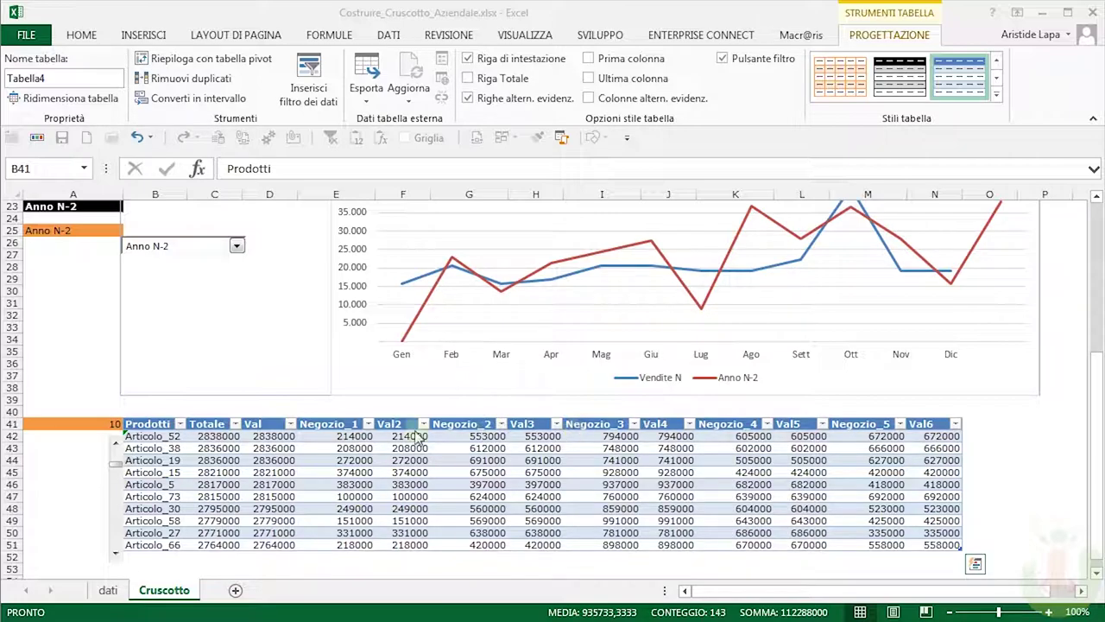
click(128, 421)
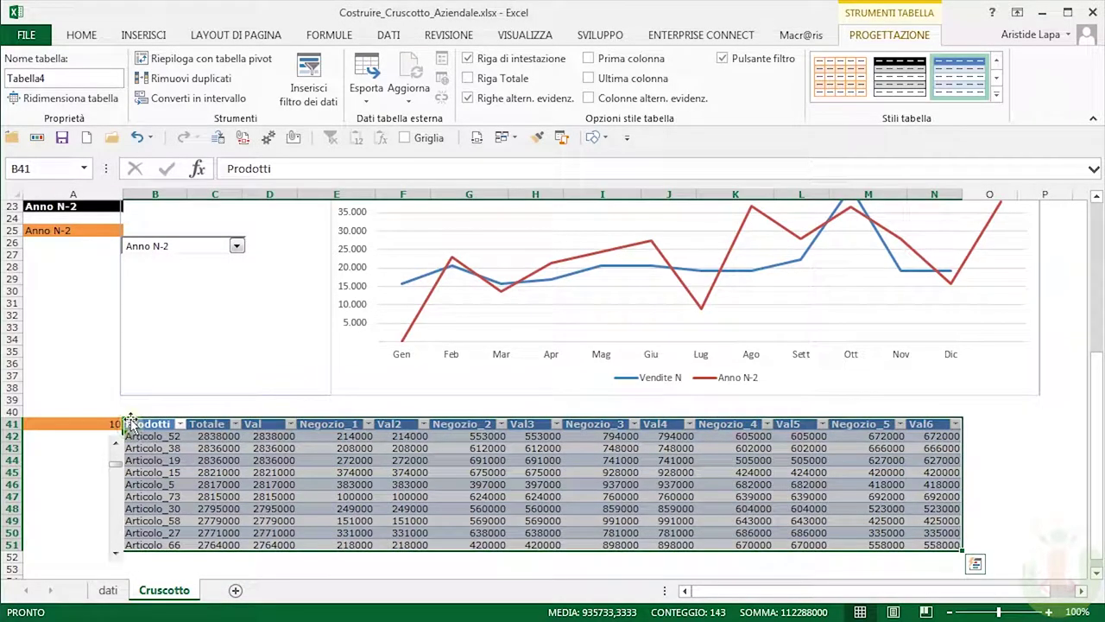
- Set the product table's font size to 10
click(83, 35)
click(184, 65)
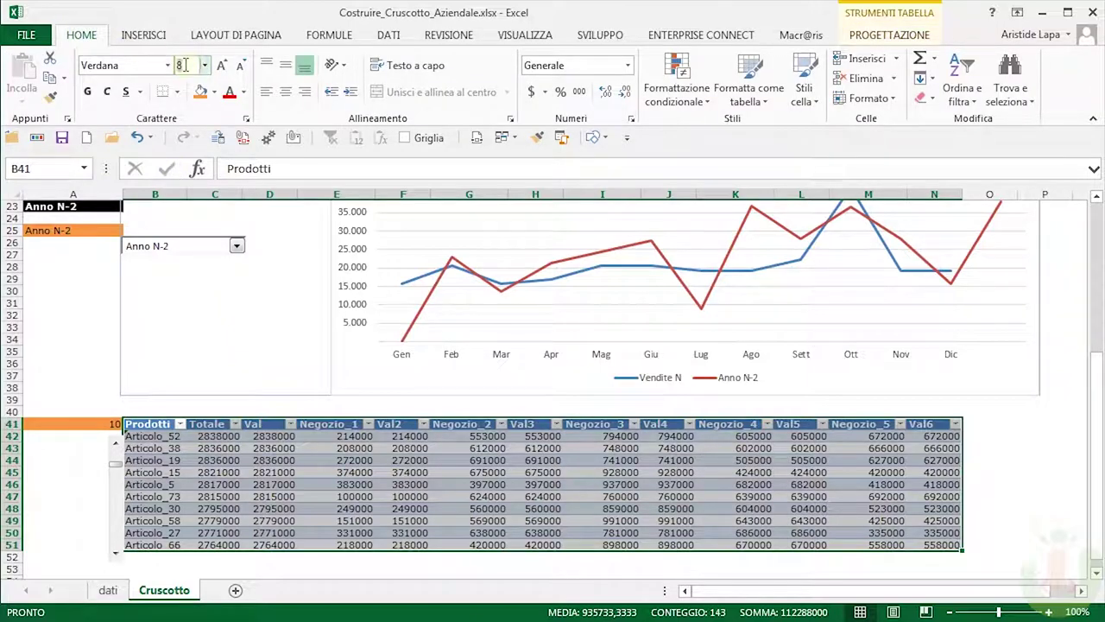
text(10)
key(Return)
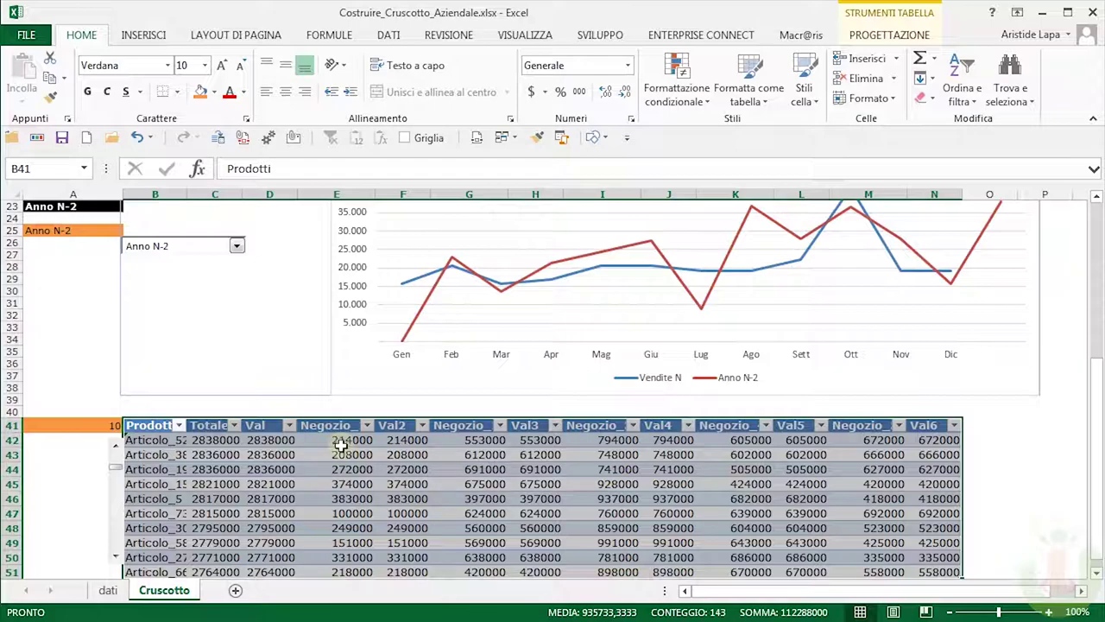
- Select the Val, Val2 and Val3 column headers
scroll(341, 443, down, 1)
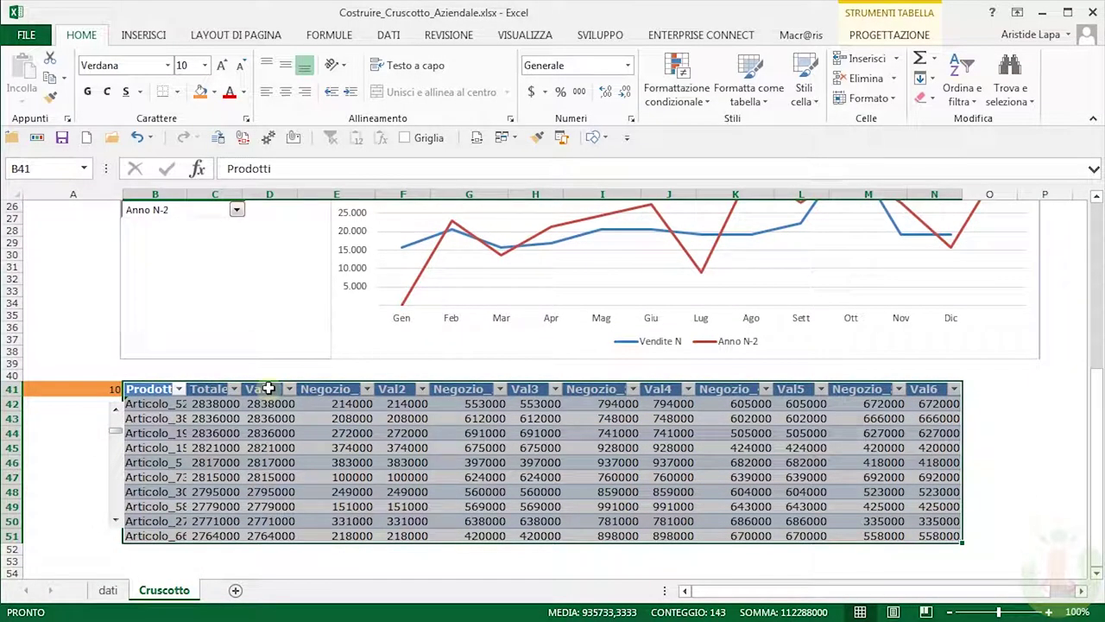
click(269, 388)
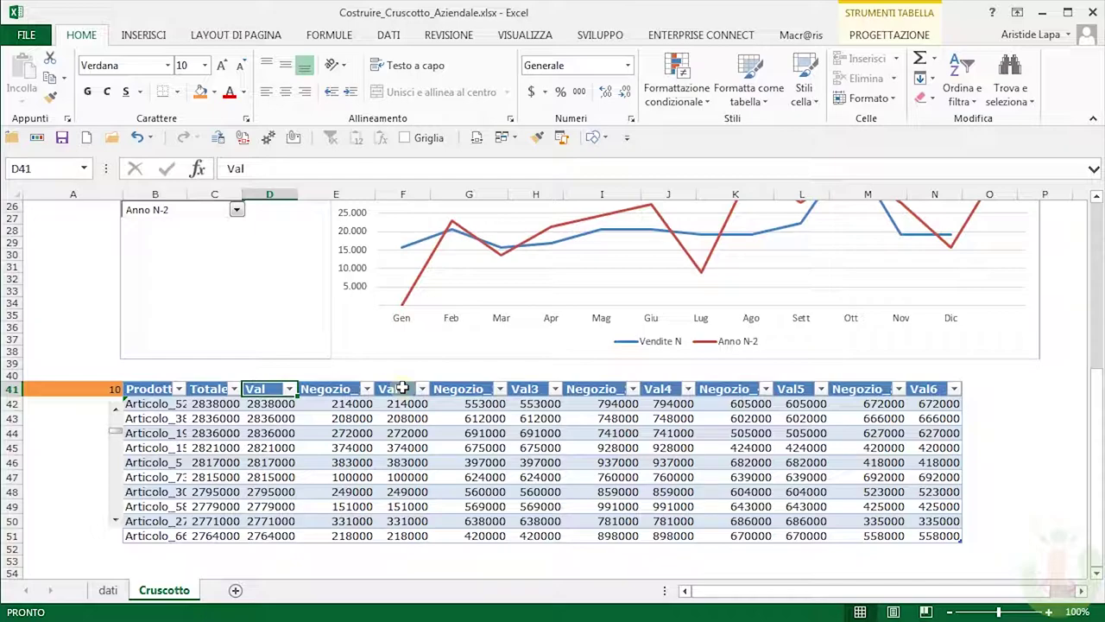
ctrl+click(402, 388)
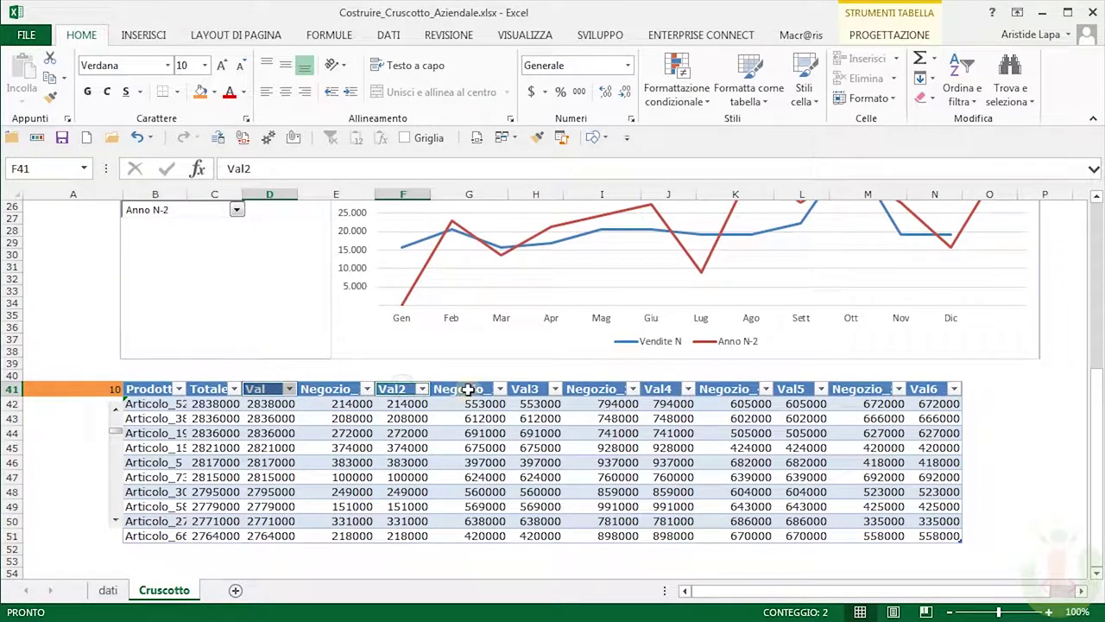
ctrl+click(530, 388)
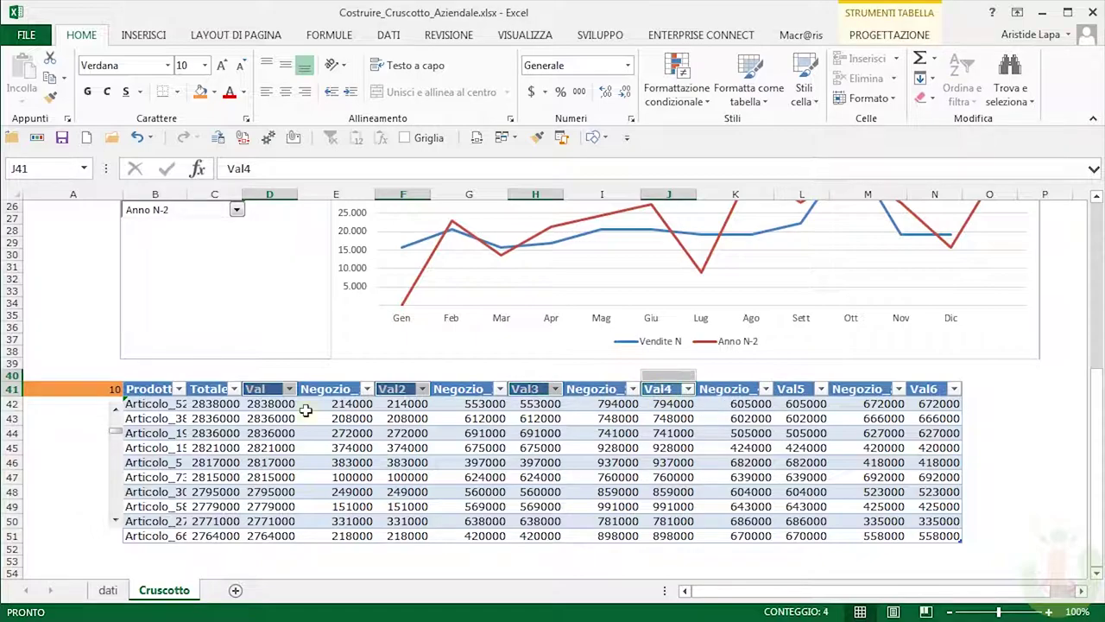
- Colour the Val header text in D41 theme blue to match its fill
click(263, 389)
click(244, 91)
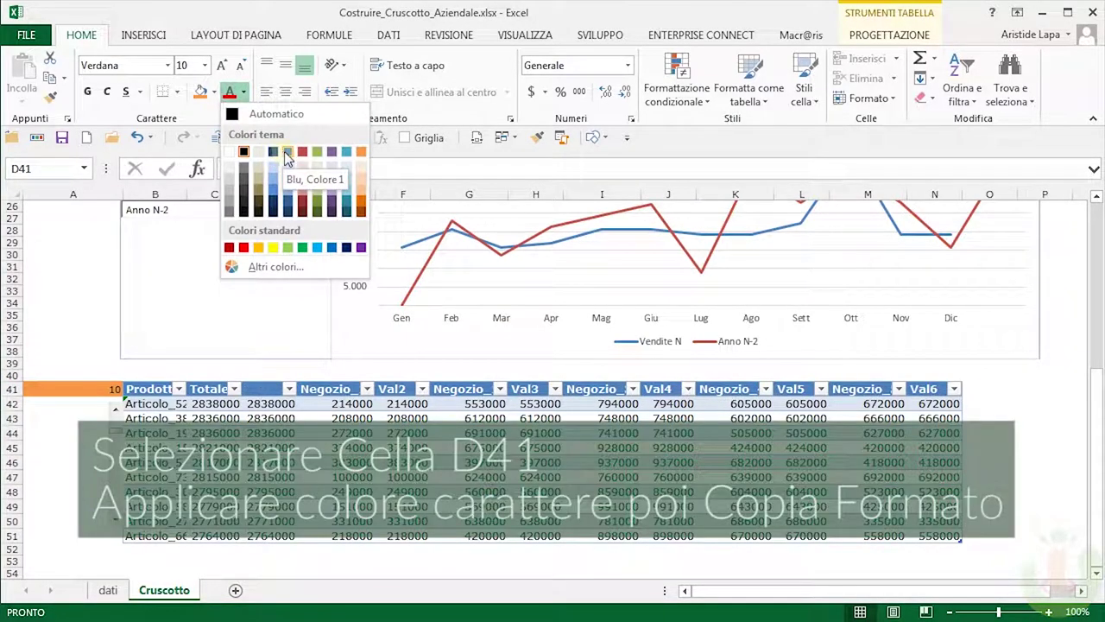
click(286, 152)
- Format Painter D41 onto headers F41, H41, J41, L41, N41, then widen column B slightly
click(537, 136)
click(537, 137)
click(537, 136)
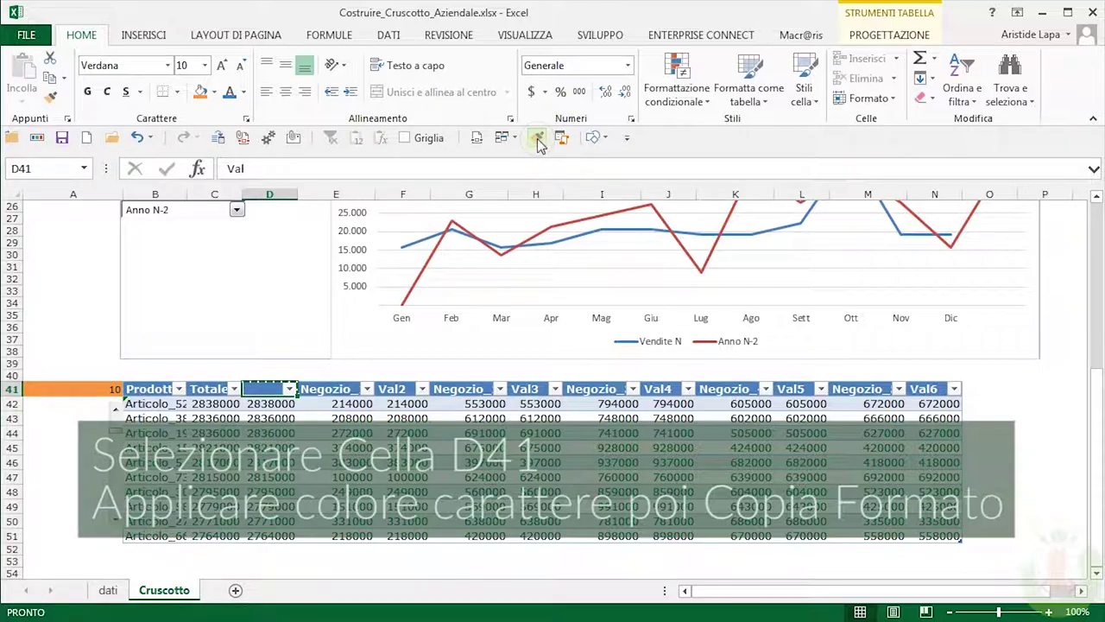
click(401, 389)
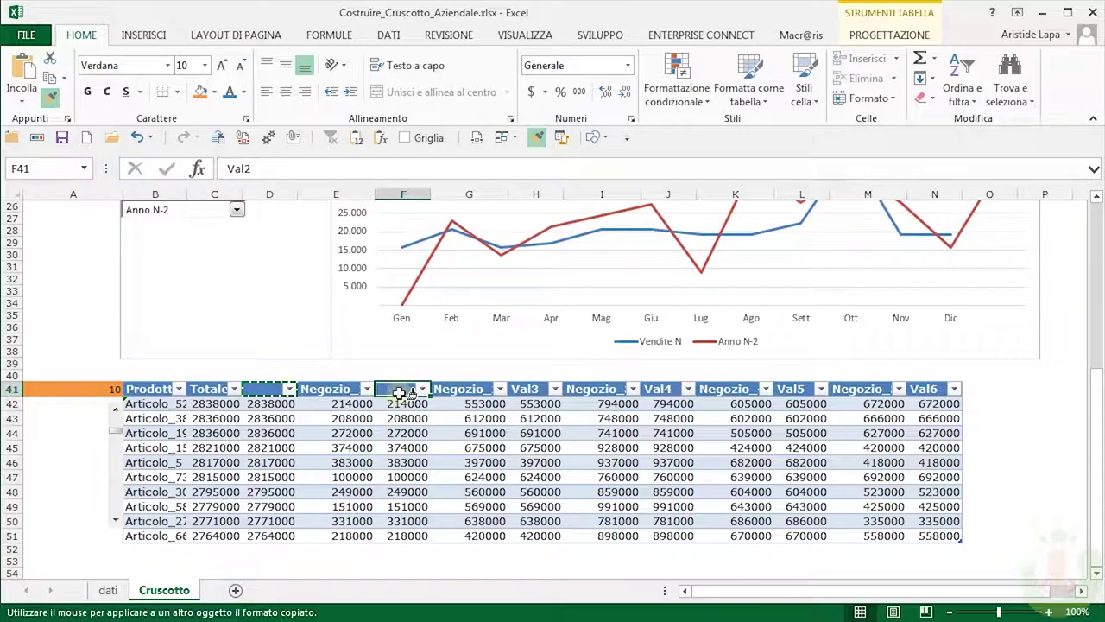
click(534, 389)
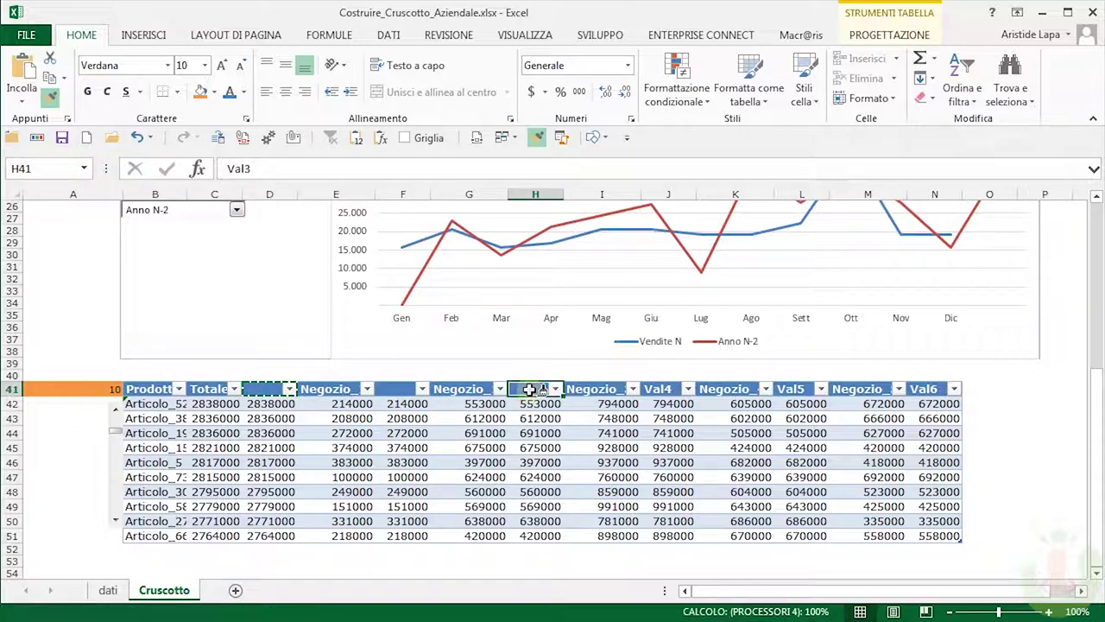
click(661, 389)
click(794, 389)
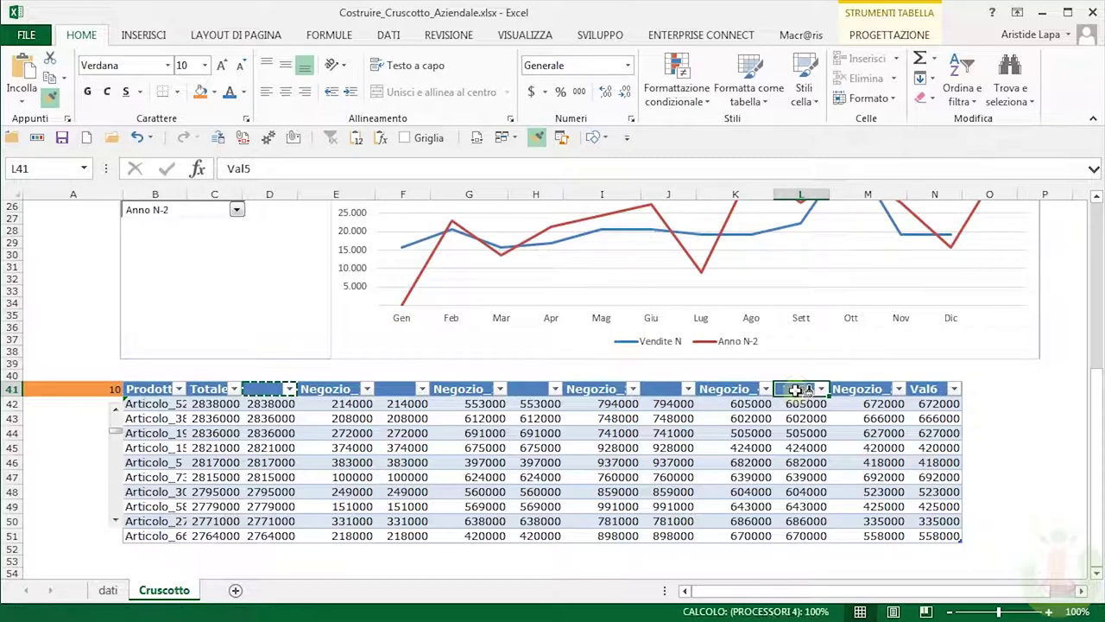
click(922, 390)
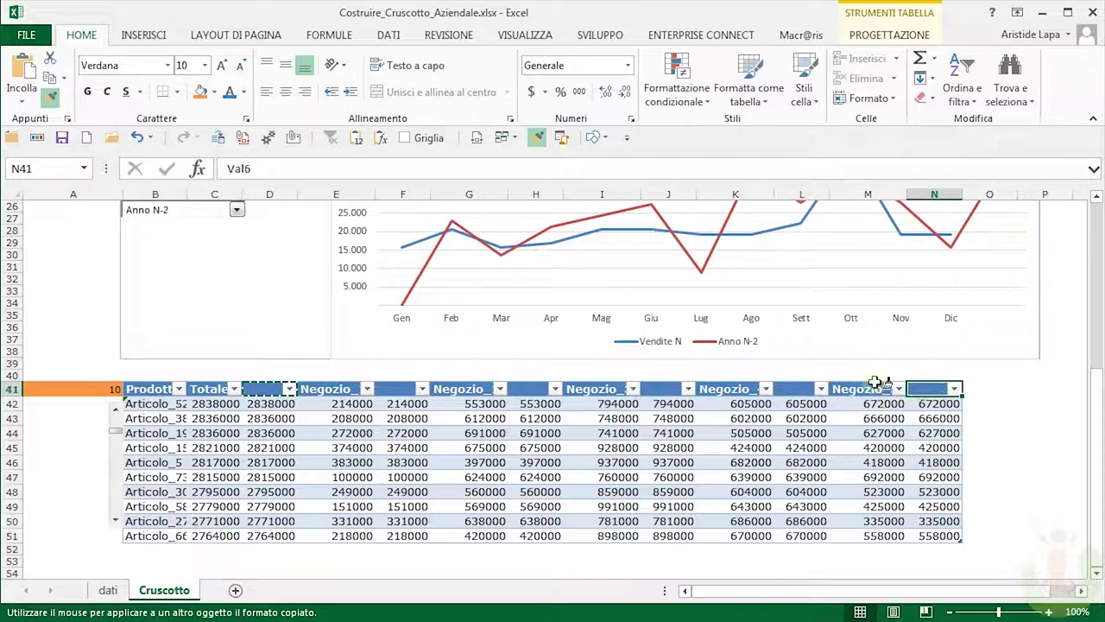
key(Escape)
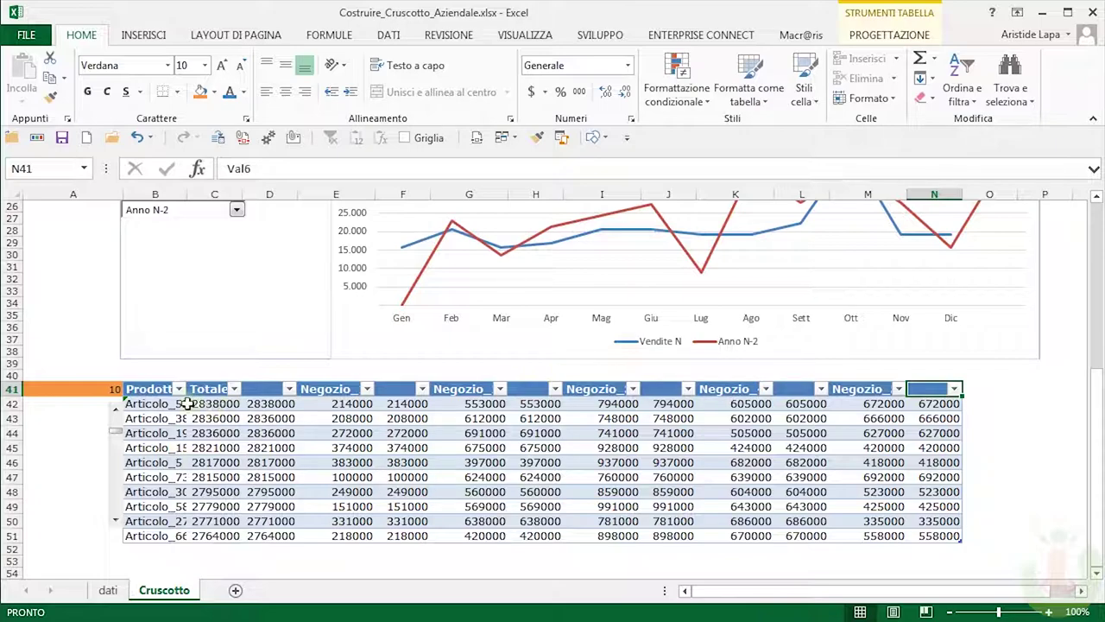
drag(185, 194, 195, 194)
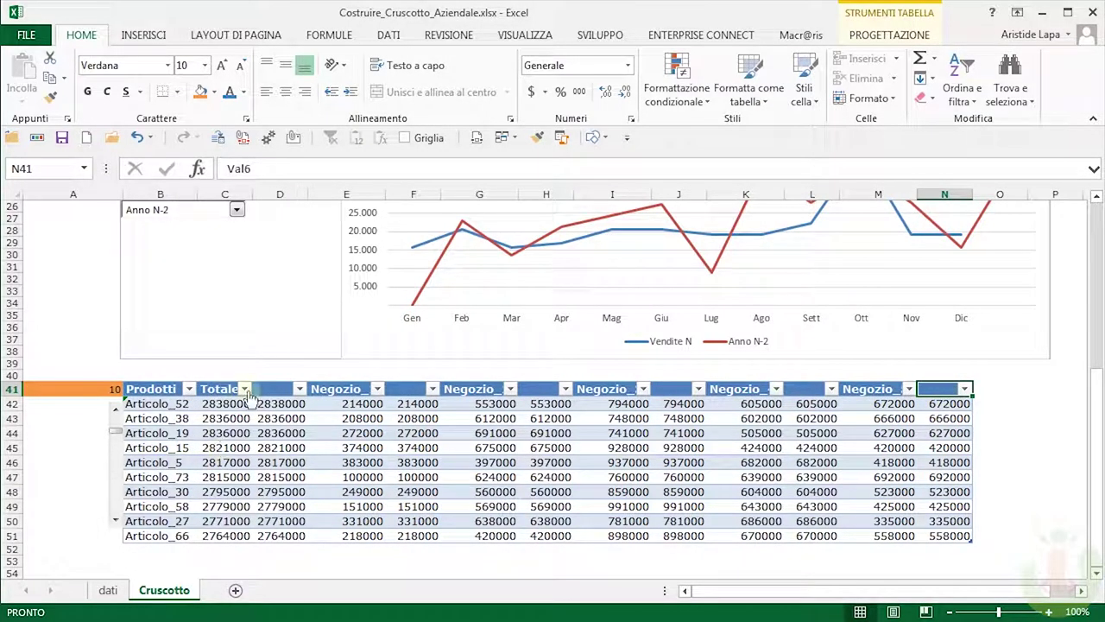
drag(287, 403, 284, 538)
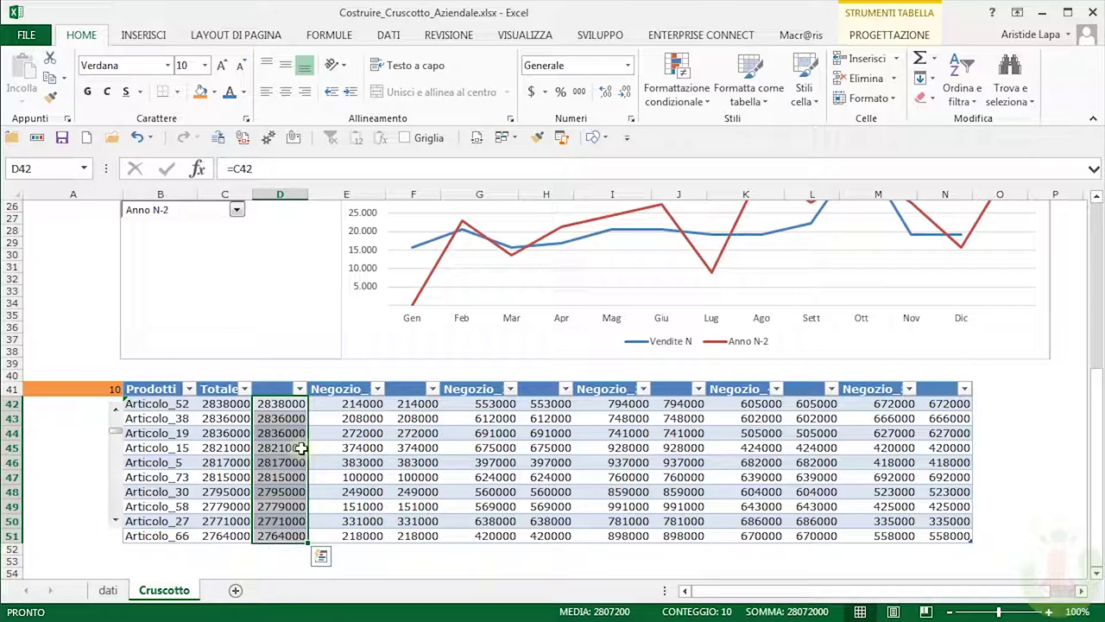
- Add Quick Analysis data bars to the Totale values C42:C51
click(226, 403)
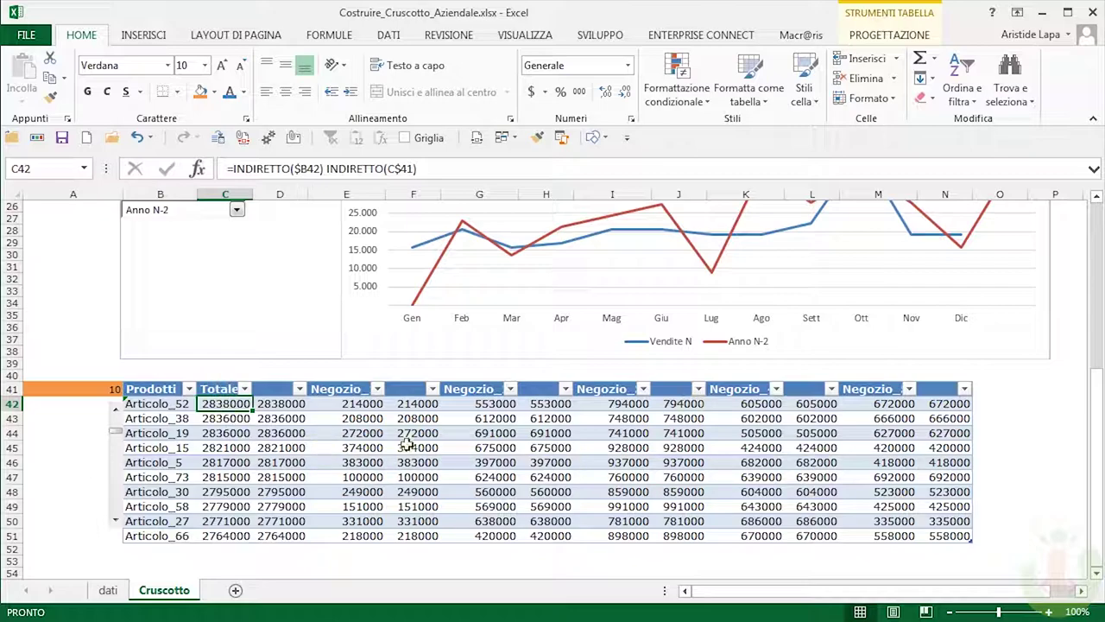
click(221, 387)
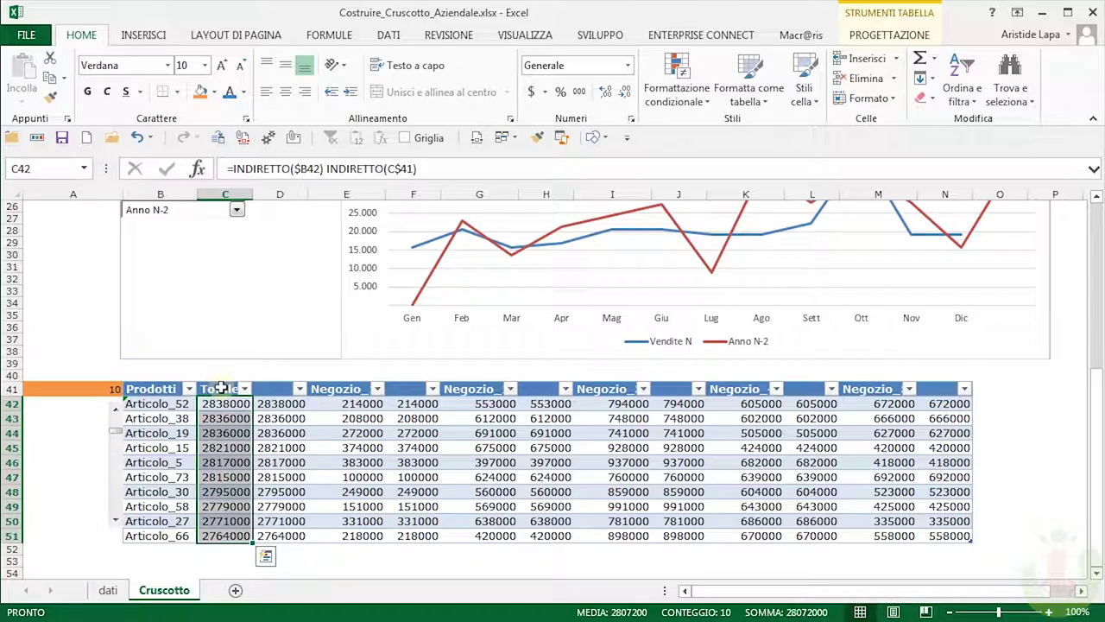
click(265, 557)
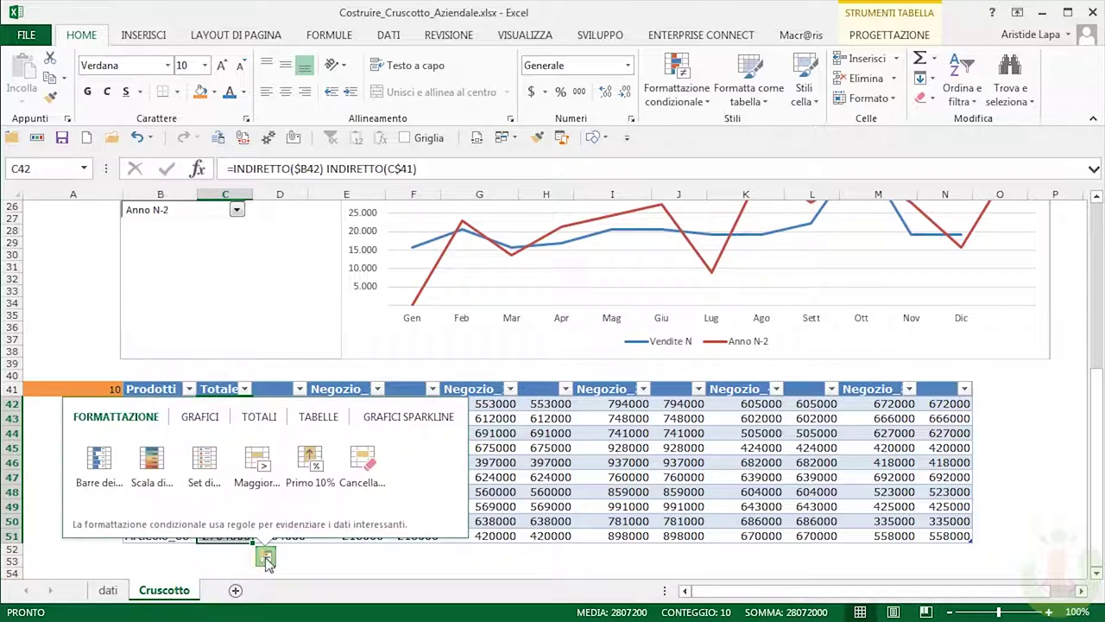
click(96, 467)
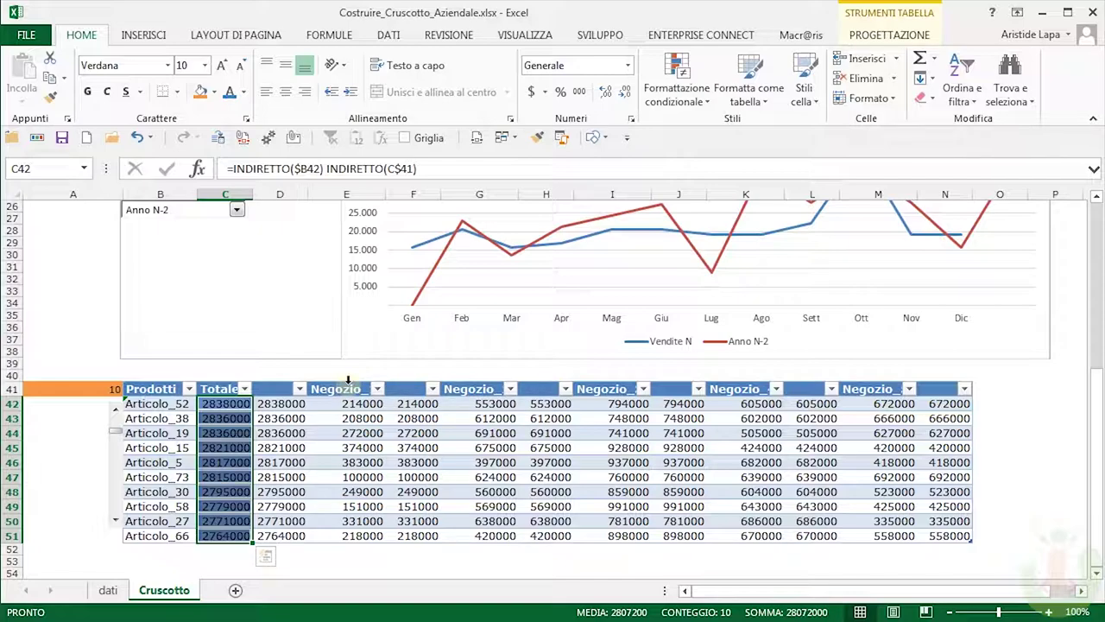
- Add data bars to the Negozio values in columns E, G and I
click(347, 379)
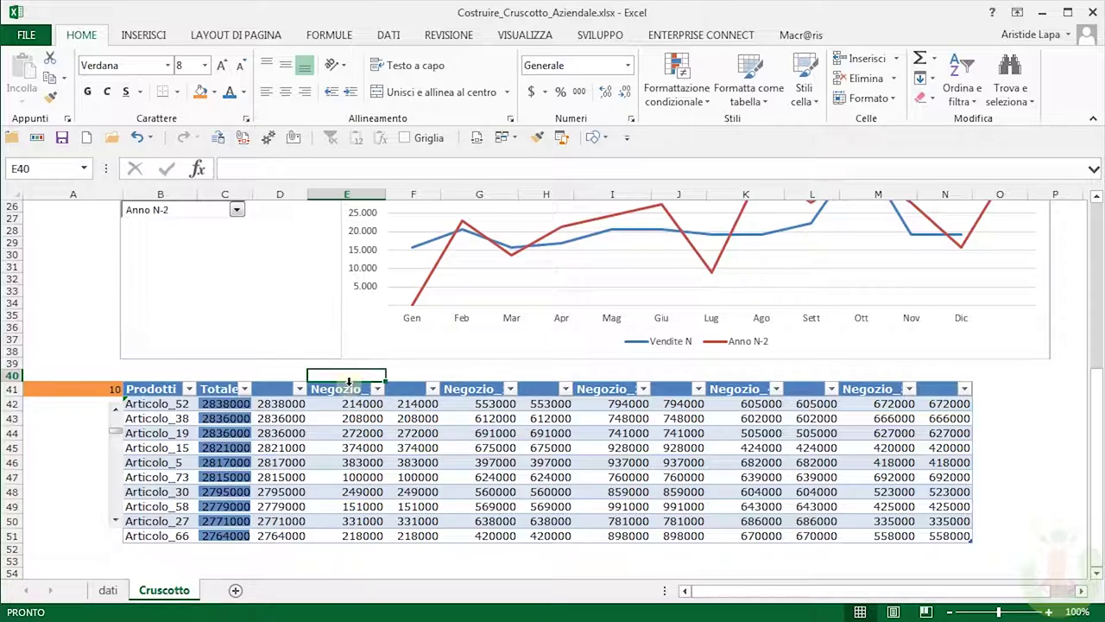
click(350, 383)
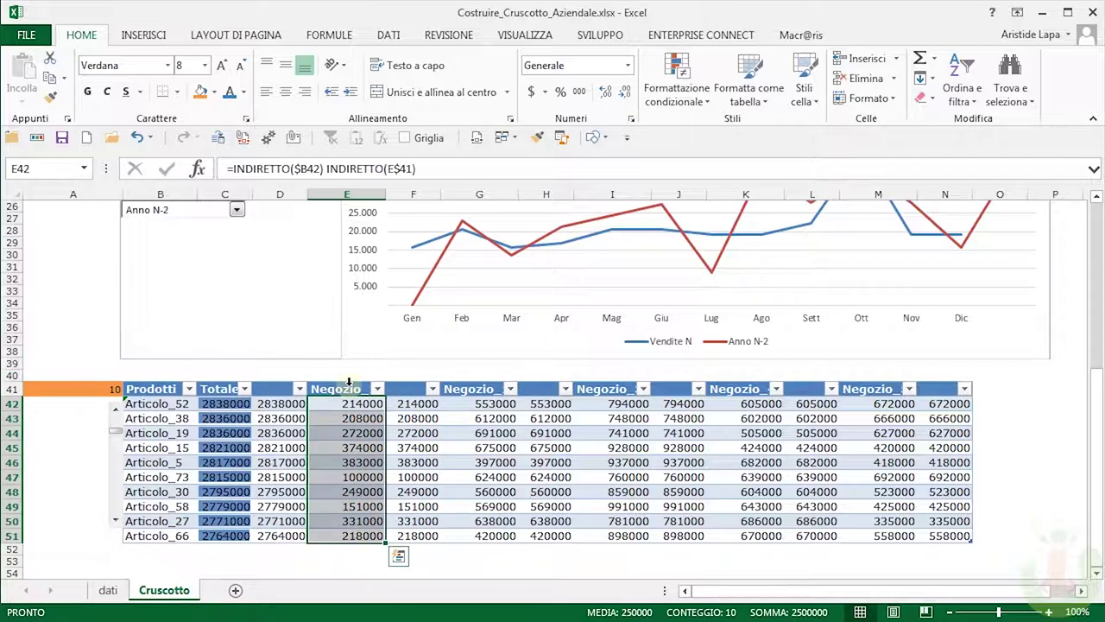
click(398, 556)
click(232, 462)
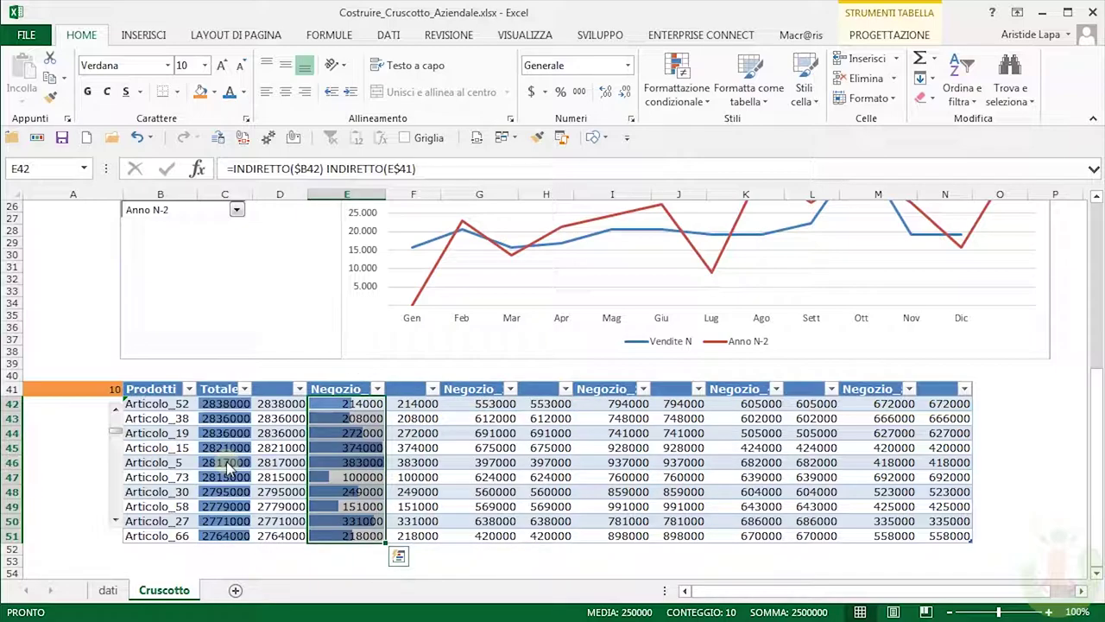
click(476, 385)
key(Return)
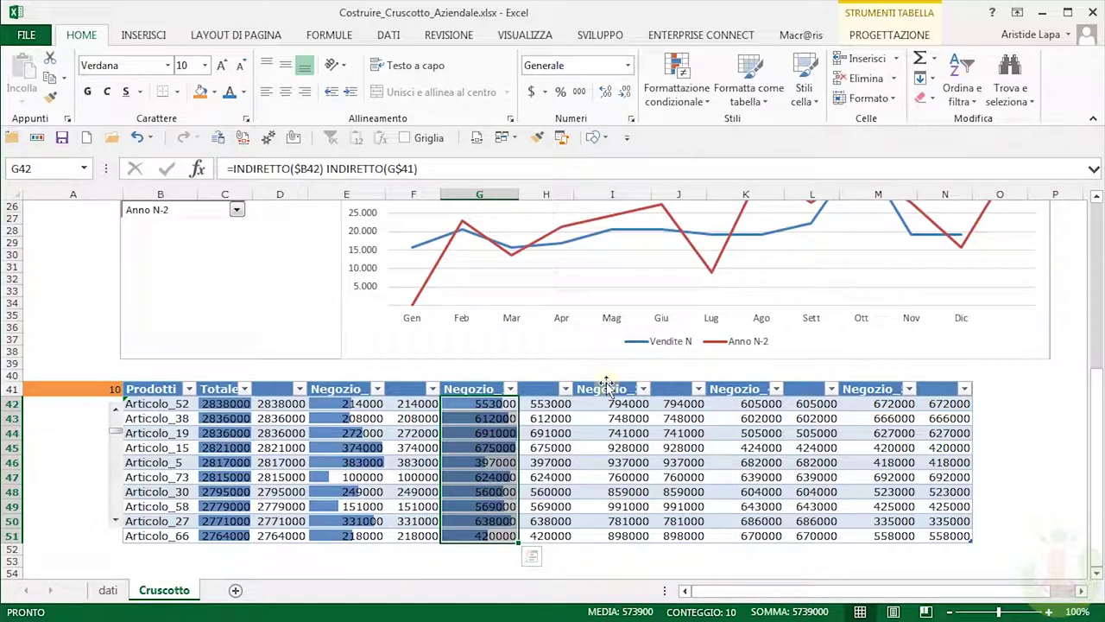
click(608, 386)
key(ctrl+q)
key(Return)
- Add data bars to the Negozio values in columns K and M
click(746, 389)
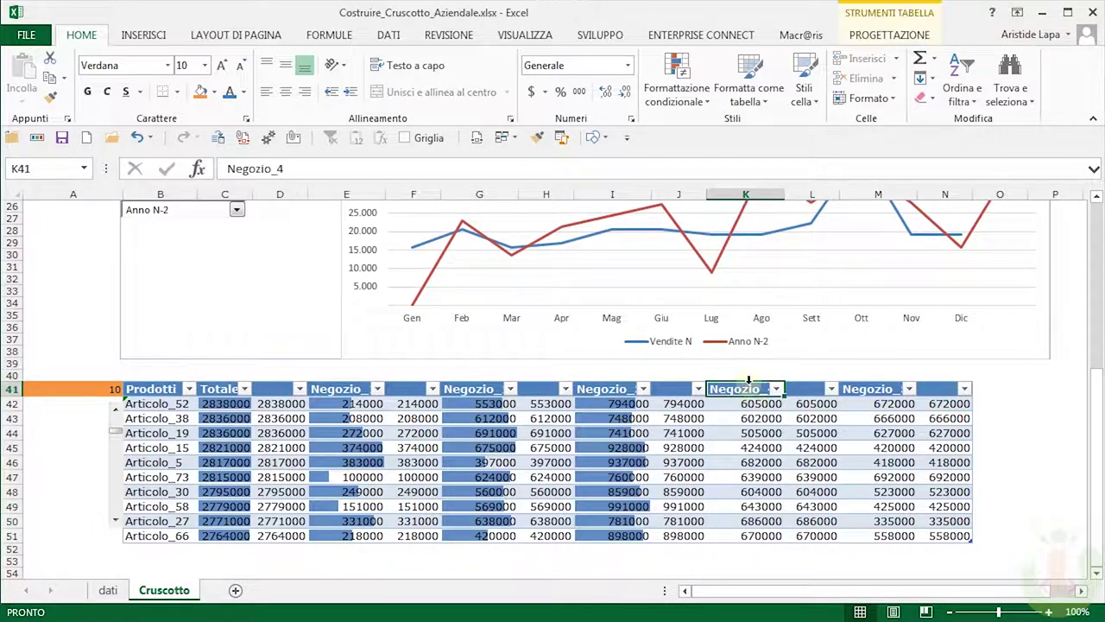
click(747, 384)
key(ctrl+q)
key(Return)
click(877, 381)
key(ctrl+q)
key(Return)
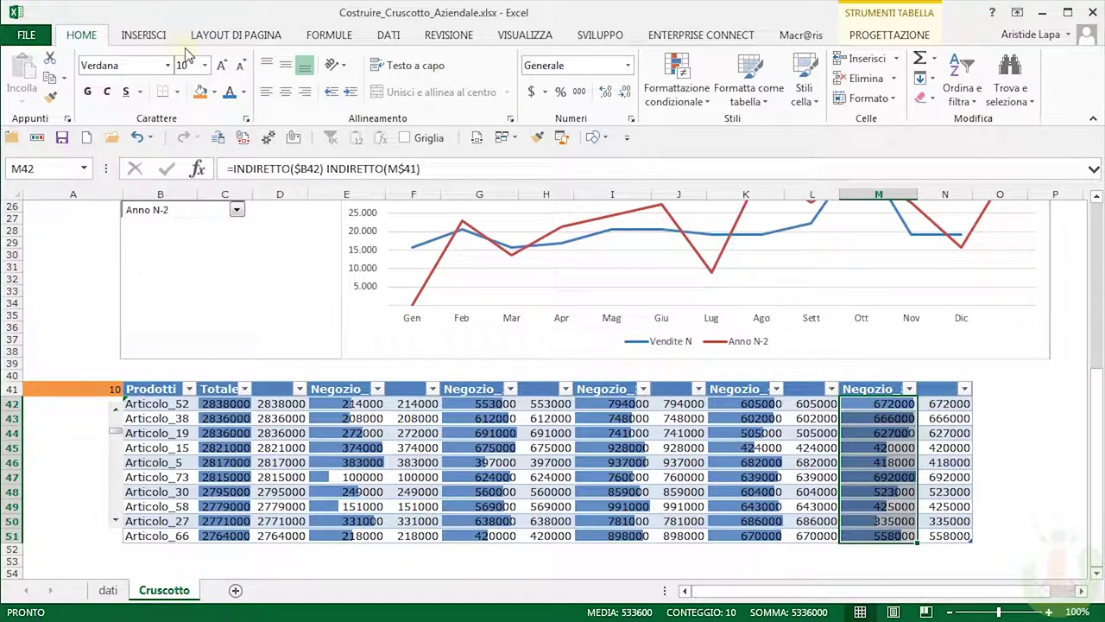
- In Manage Rules, set the M42:M51 data bar rule to 'Mostra solo la barra'
click(703, 107)
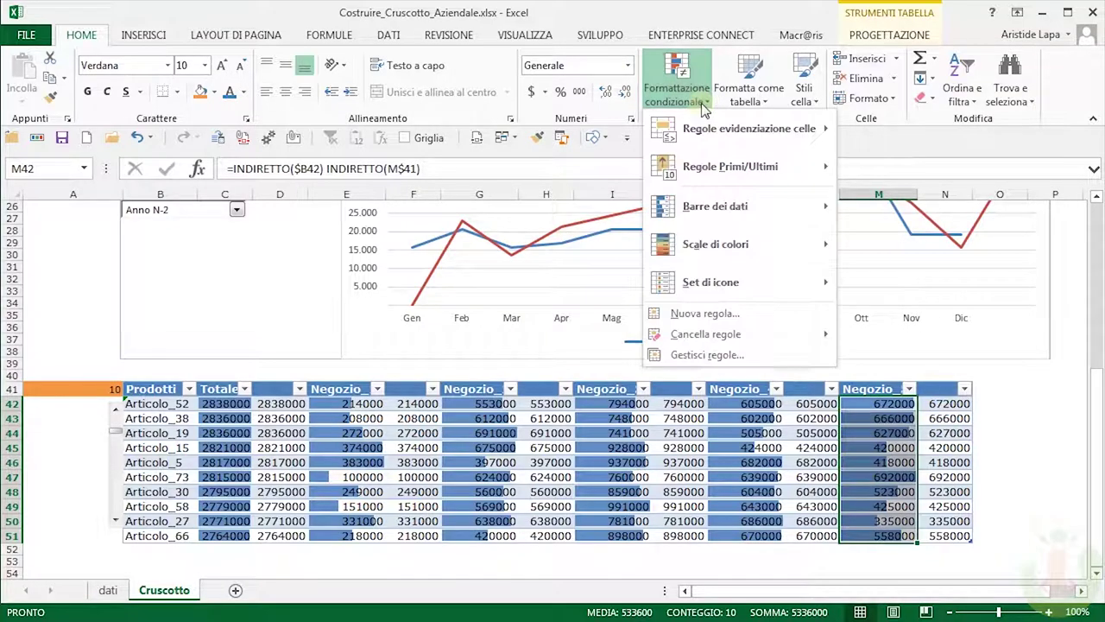
click(726, 363)
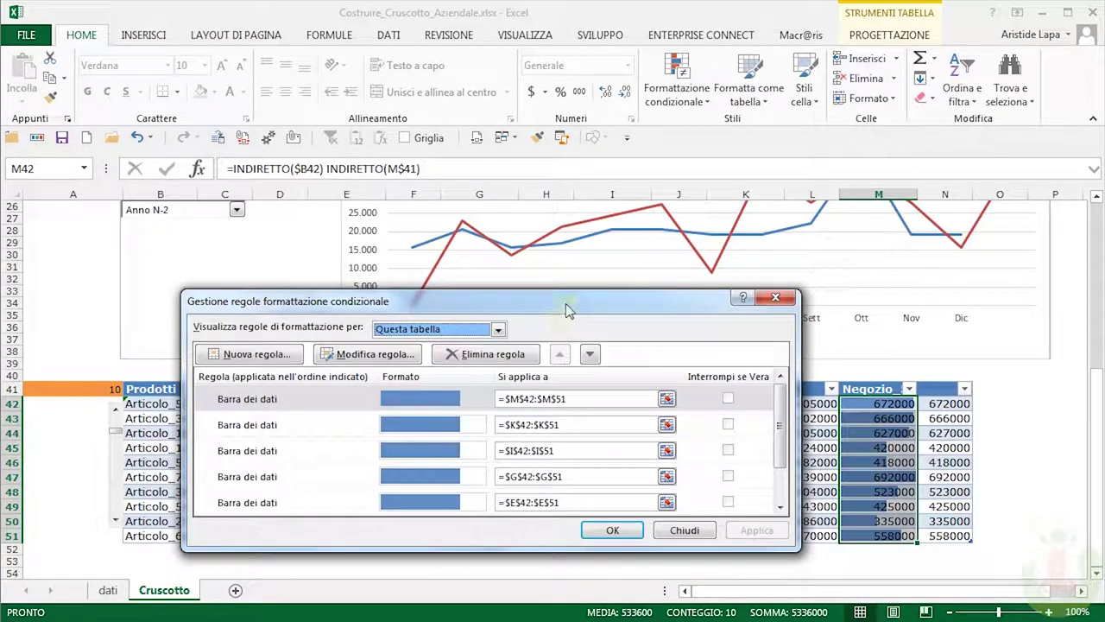
drag(576, 286, 640, 117)
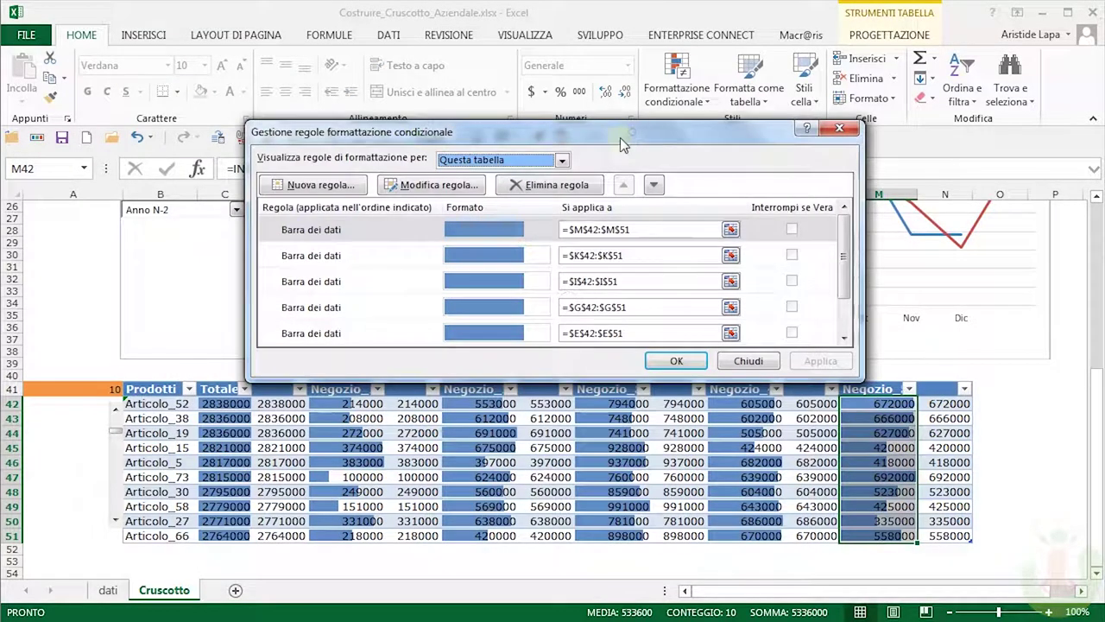
click(393, 225)
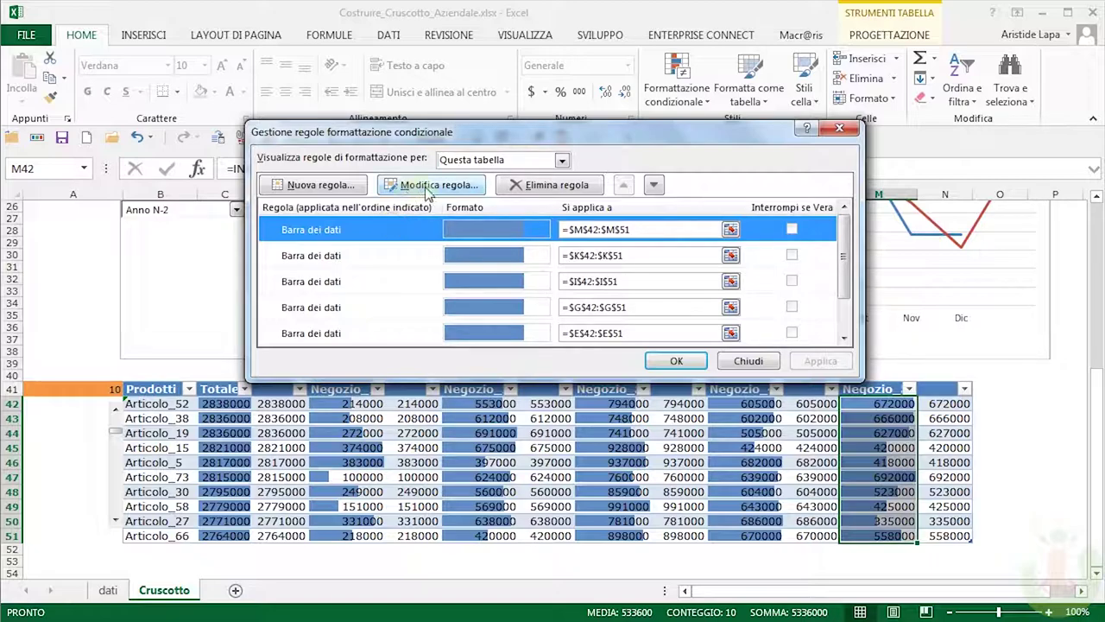
click(426, 187)
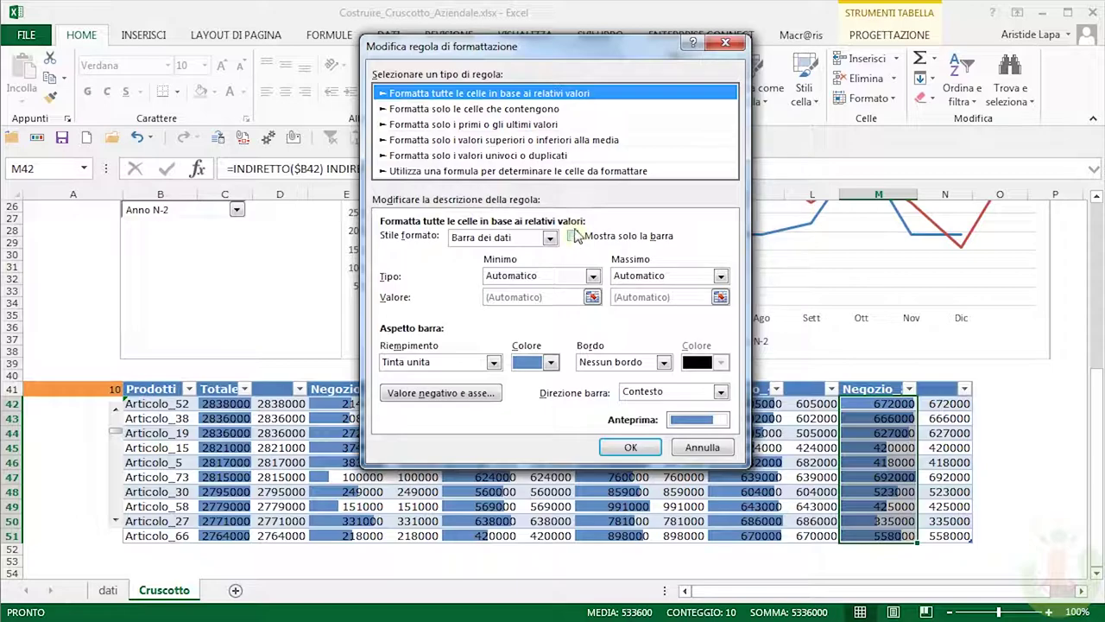
click(574, 237)
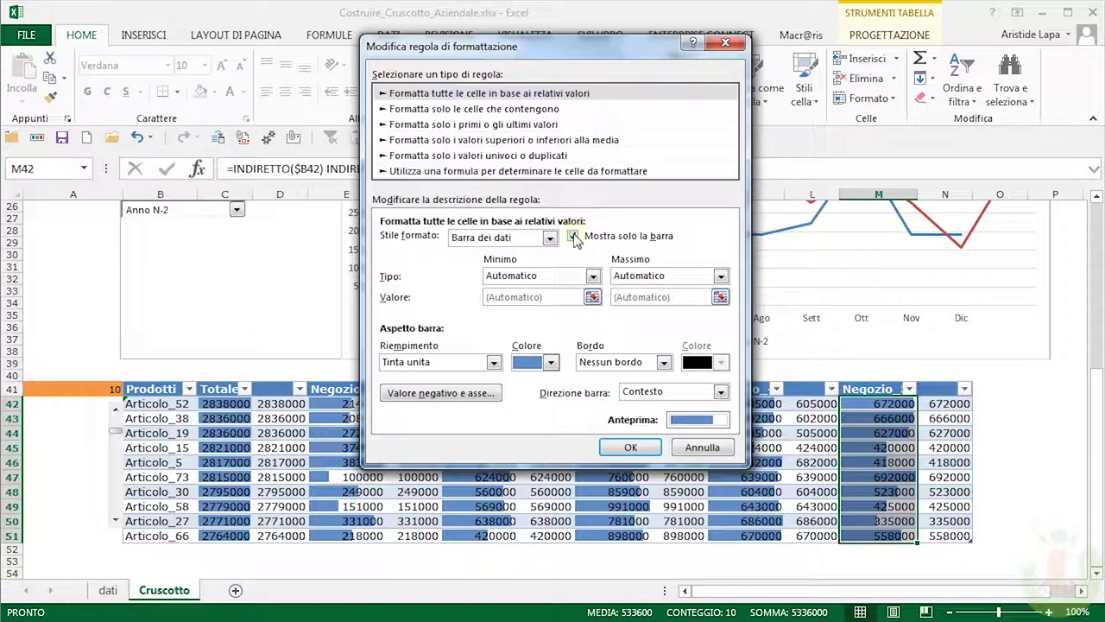
click(632, 447)
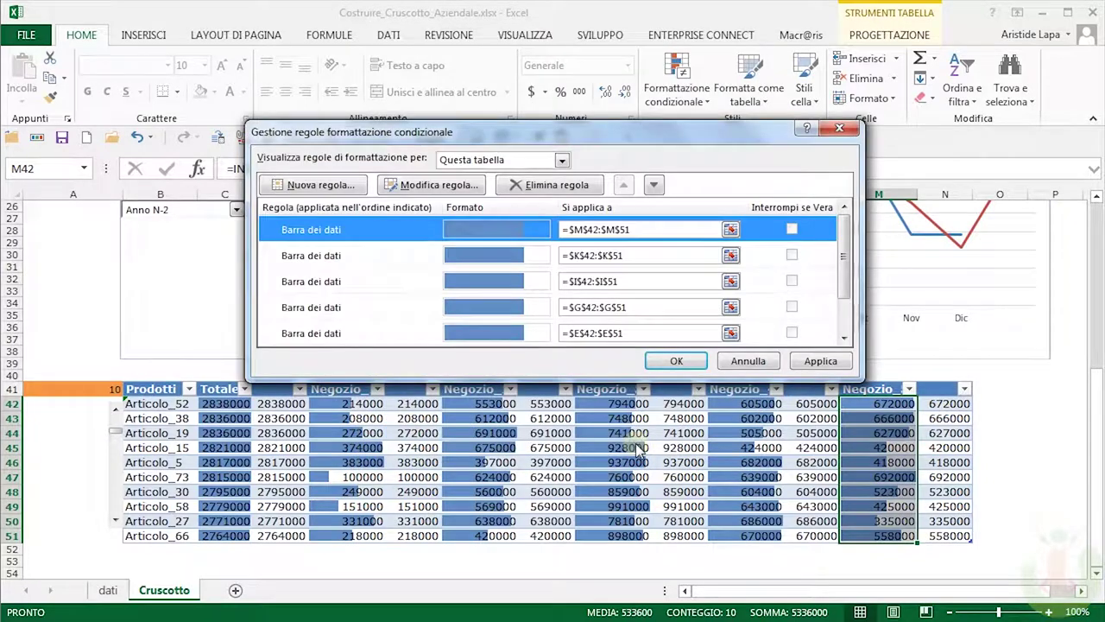
- Set the column K and column G data bar rules to show only the bar
click(411, 258)
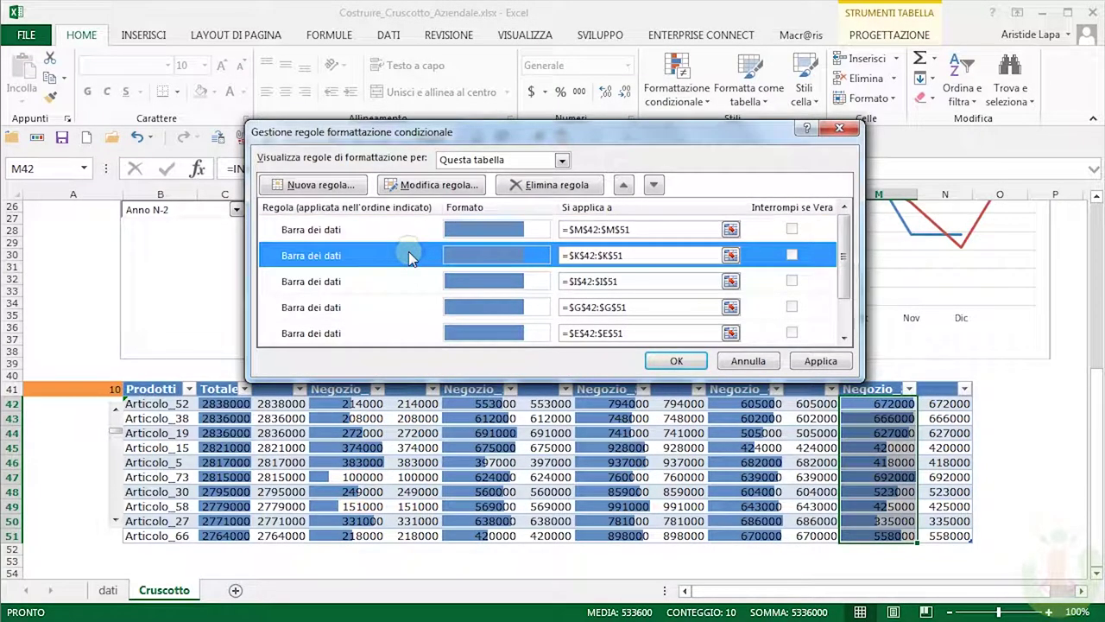
click(438, 186)
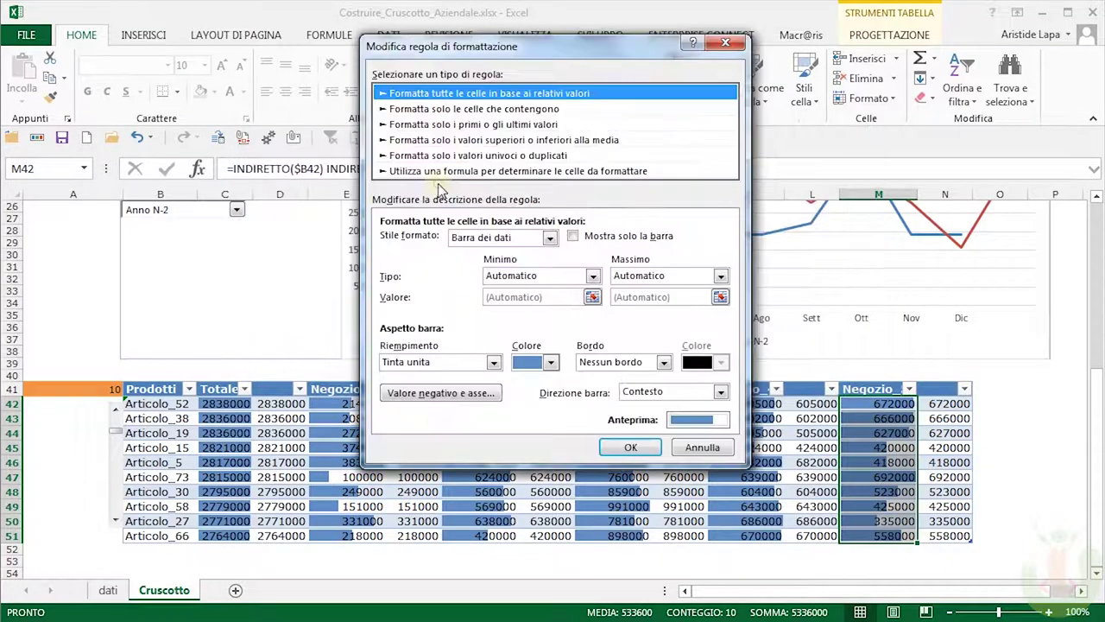
click(574, 236)
click(628, 448)
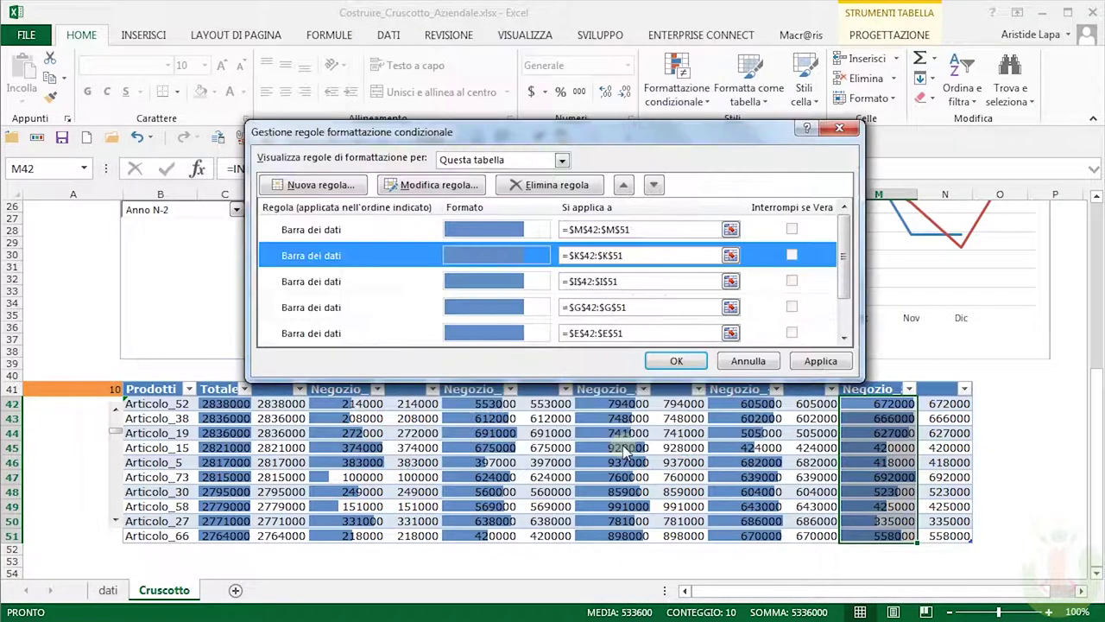
click(485, 282)
click(483, 308)
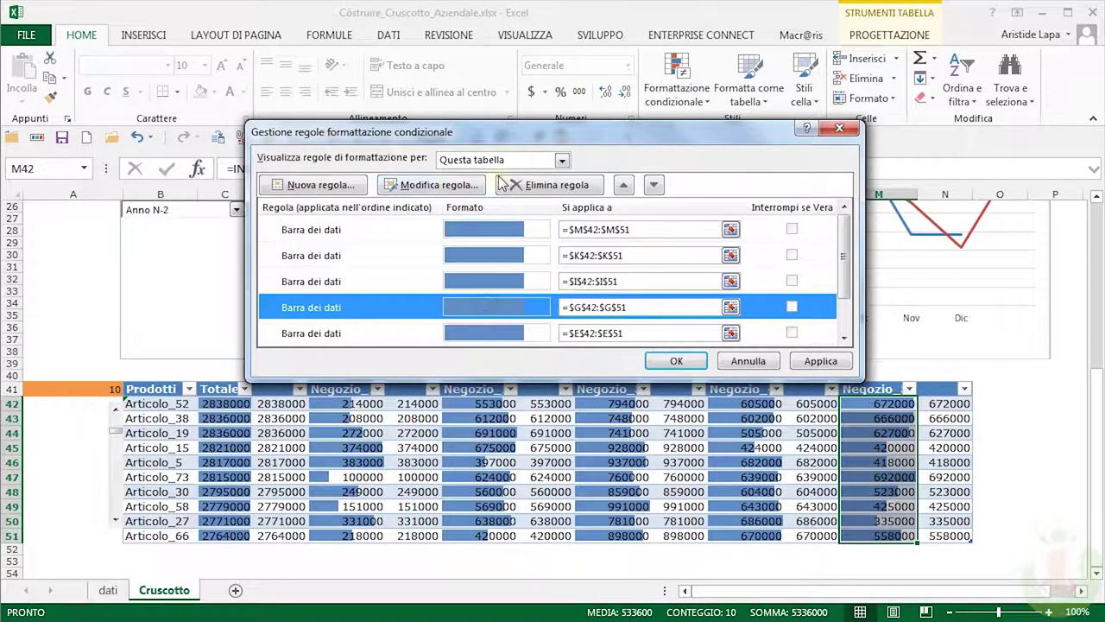
click(432, 185)
click(573, 236)
click(630, 446)
- Set the column E data bar rule to bar only and confirm all rule changes
click(483, 282)
click(432, 185)
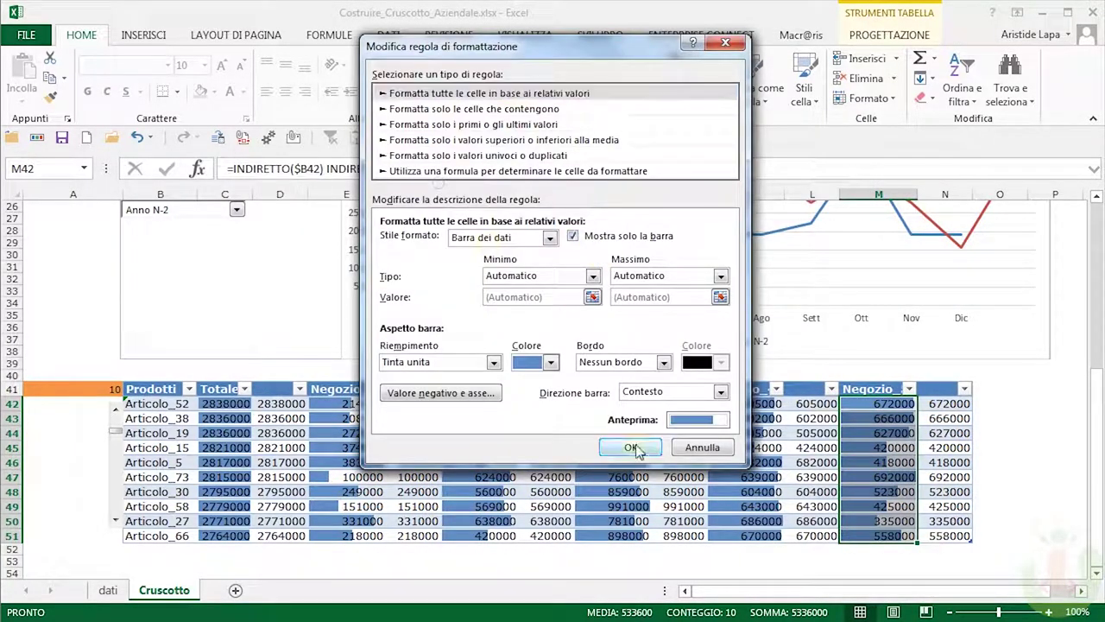
click(630, 446)
click(484, 308)
click(676, 360)
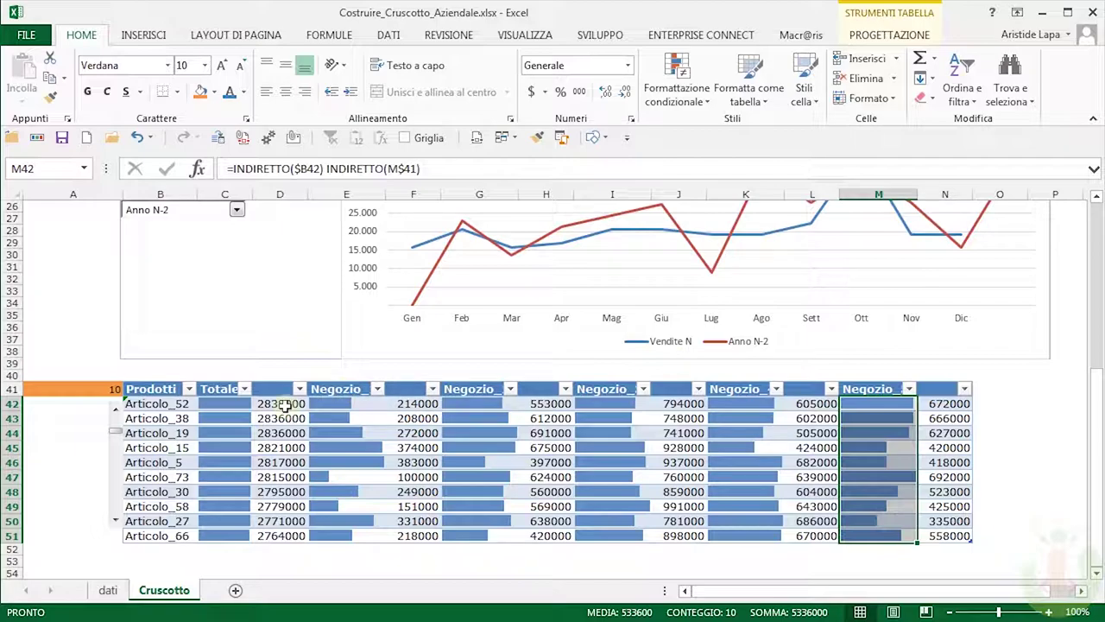
- Select the Val values in rows 42–51 of columns D, F, H, J, L and N
drag(285, 403, 290, 533)
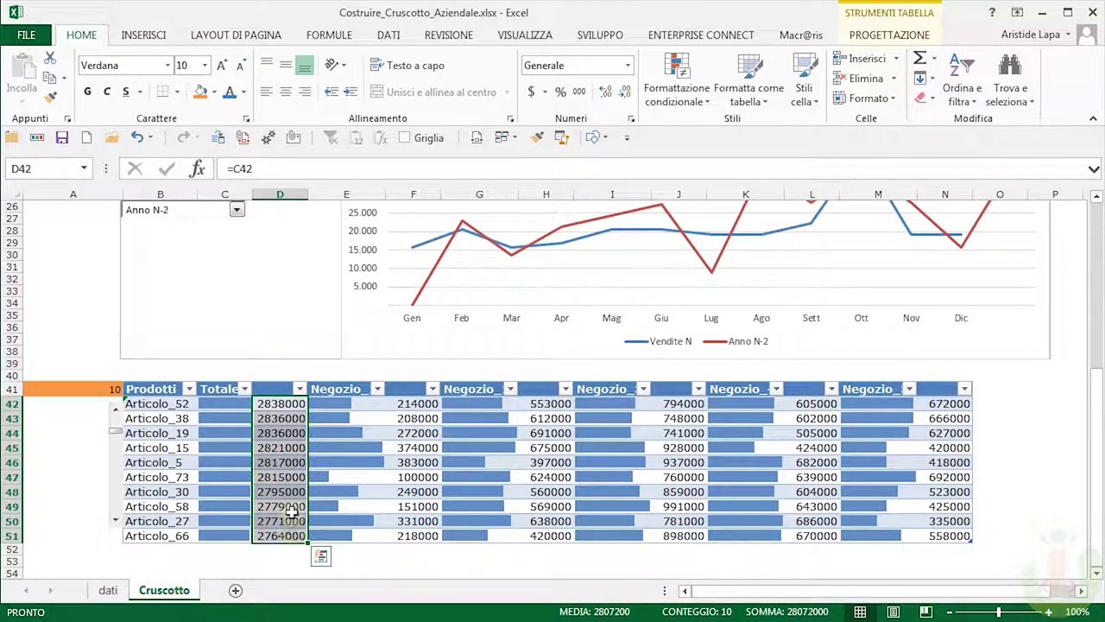
click(273, 380)
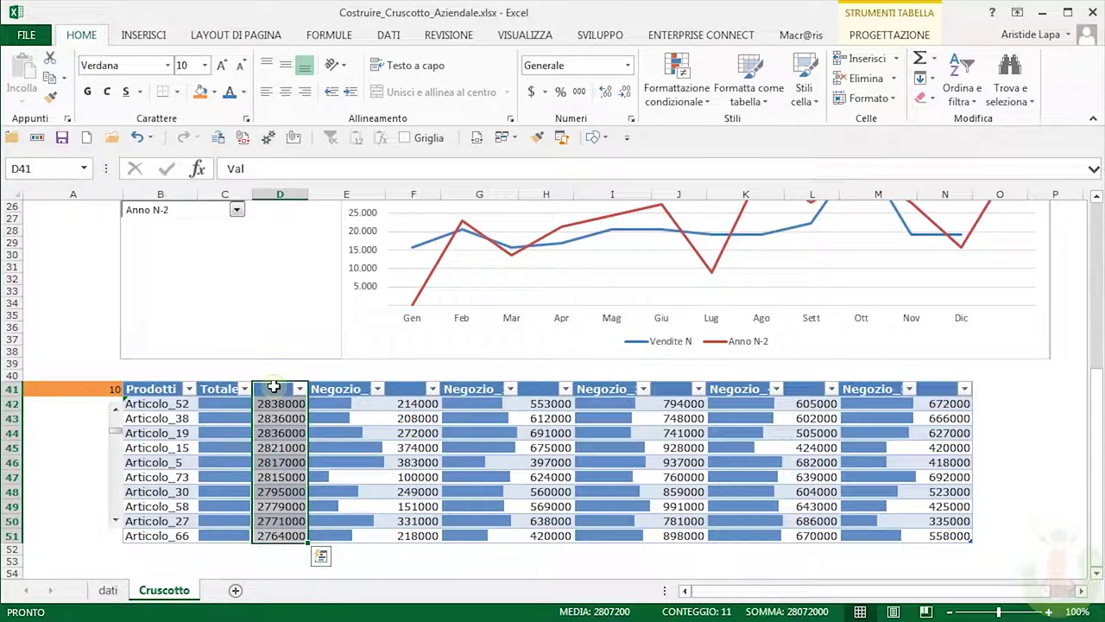
click(276, 380)
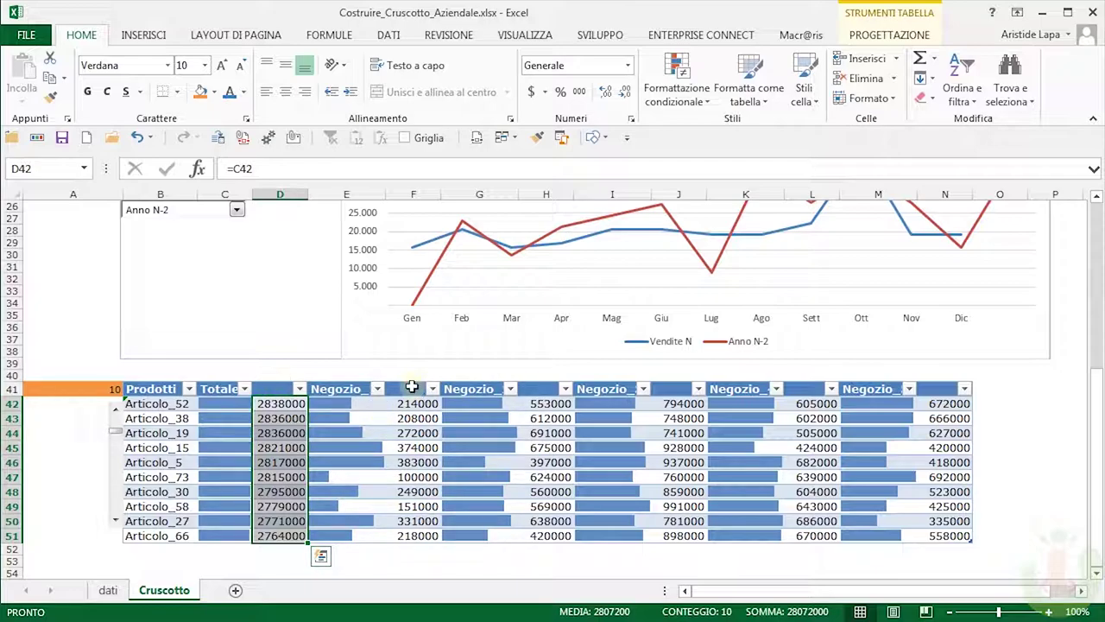
drag(413, 403, 413, 535)
drag(545, 403, 553, 535)
drag(678, 403, 681, 536)
drag(812, 403, 812, 535)
drag(948, 403, 955, 535)
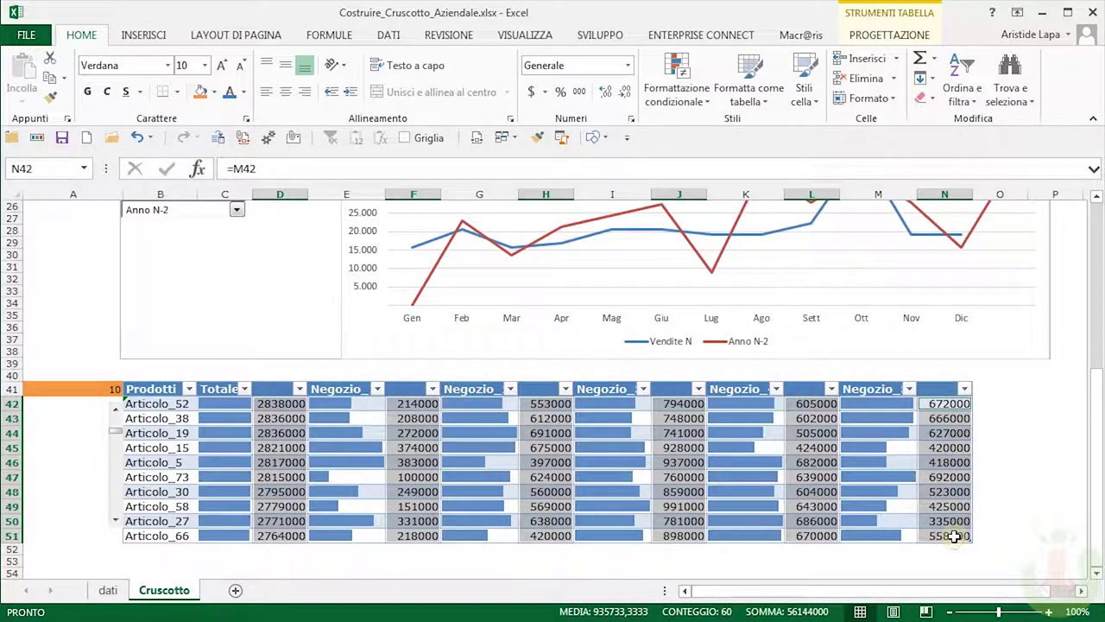
- Apply the custom number format #.#. to show the values in thousands
key(ctrl+1)
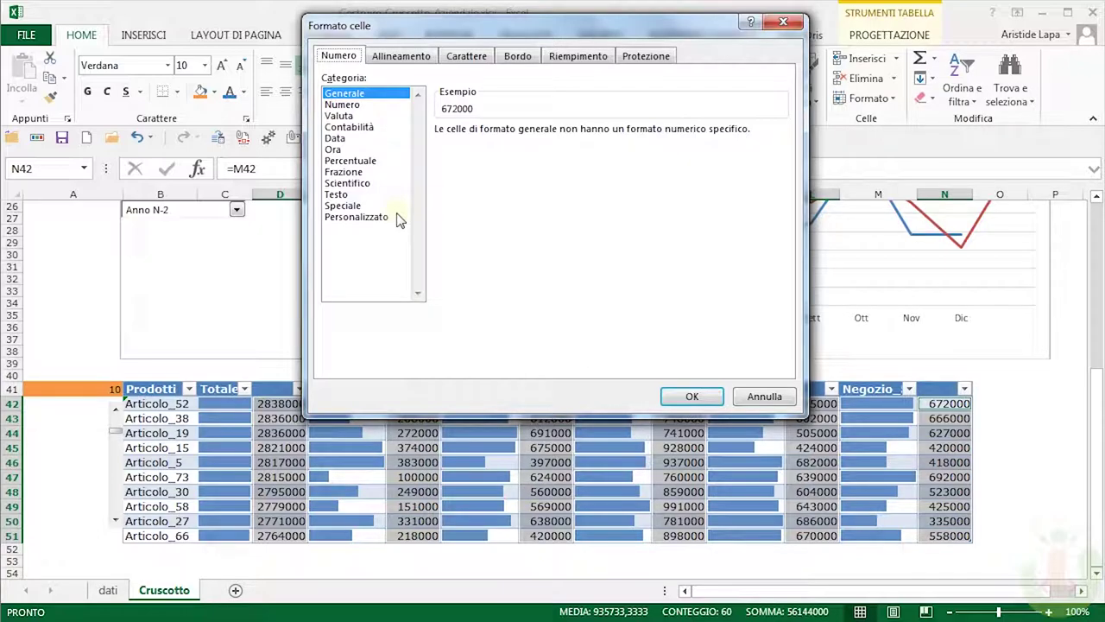
click(374, 218)
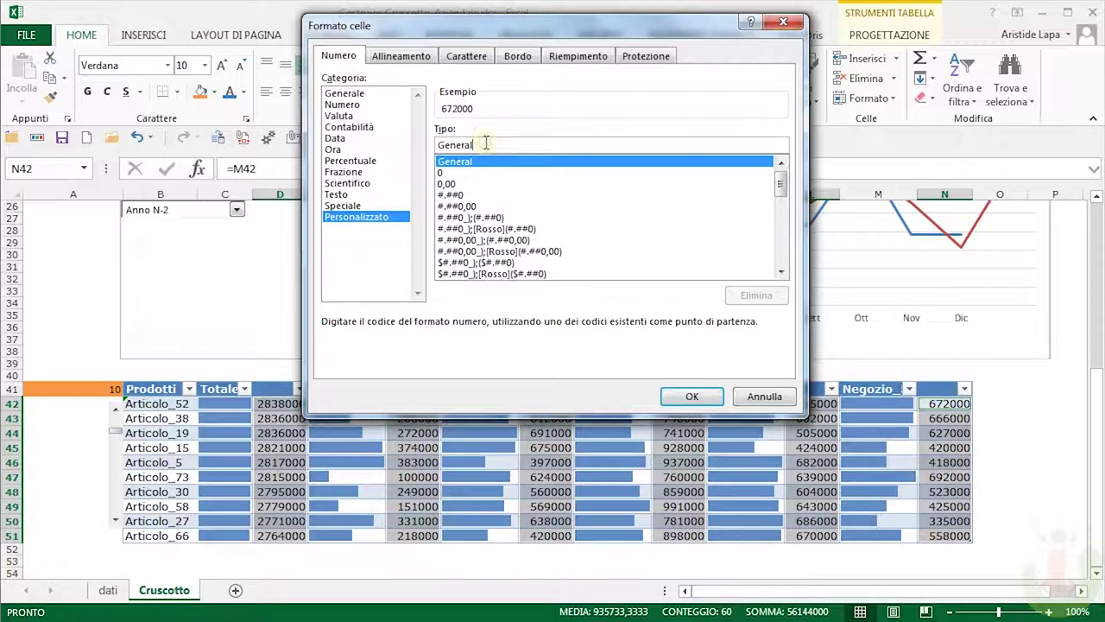
key(BackSpace)
key(BackSpace)
key(BackSpace)
key(BackSpace)
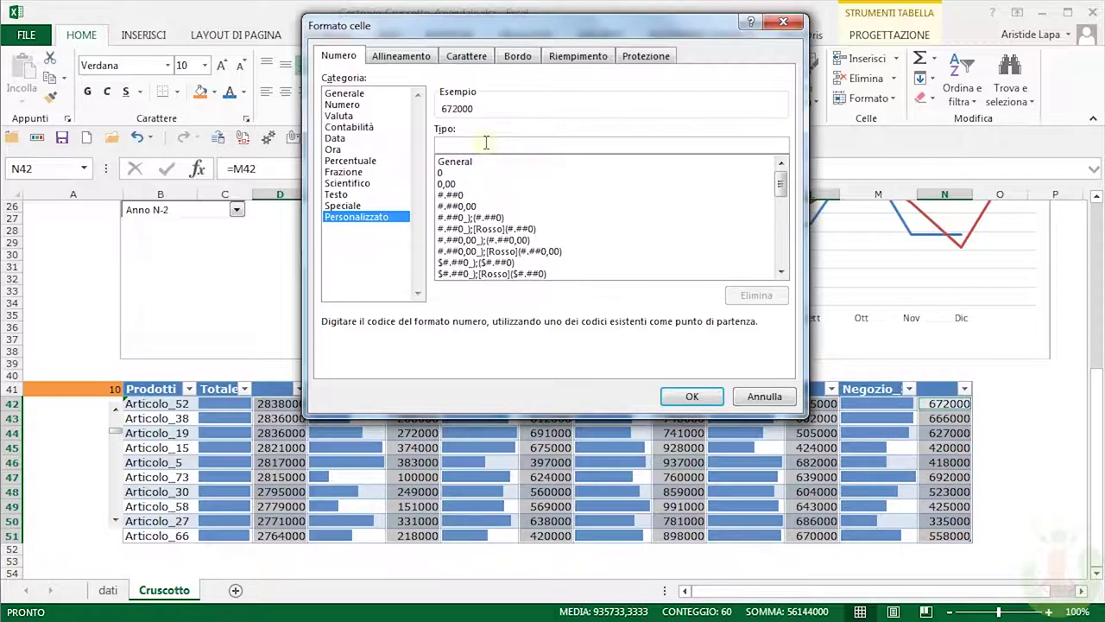
text(#.#.)
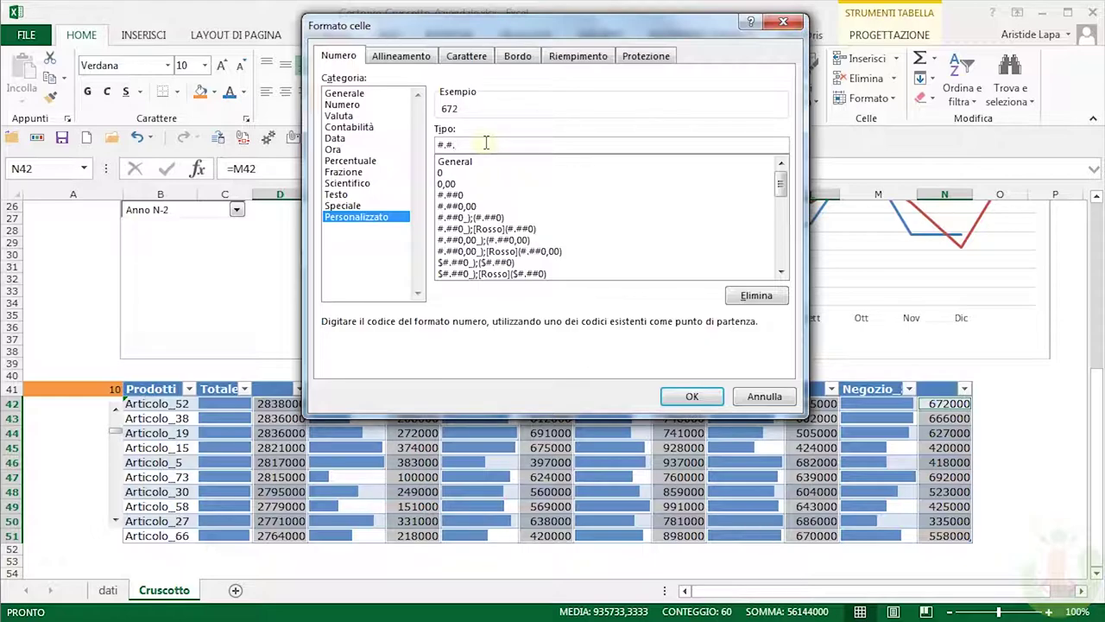
click(693, 399)
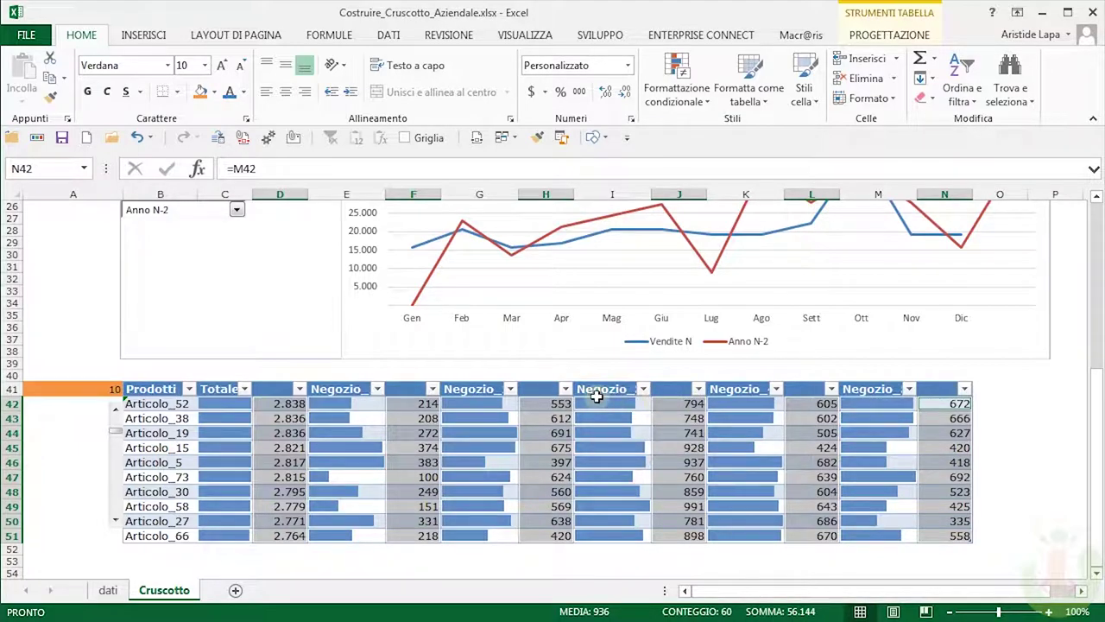
click(542, 403)
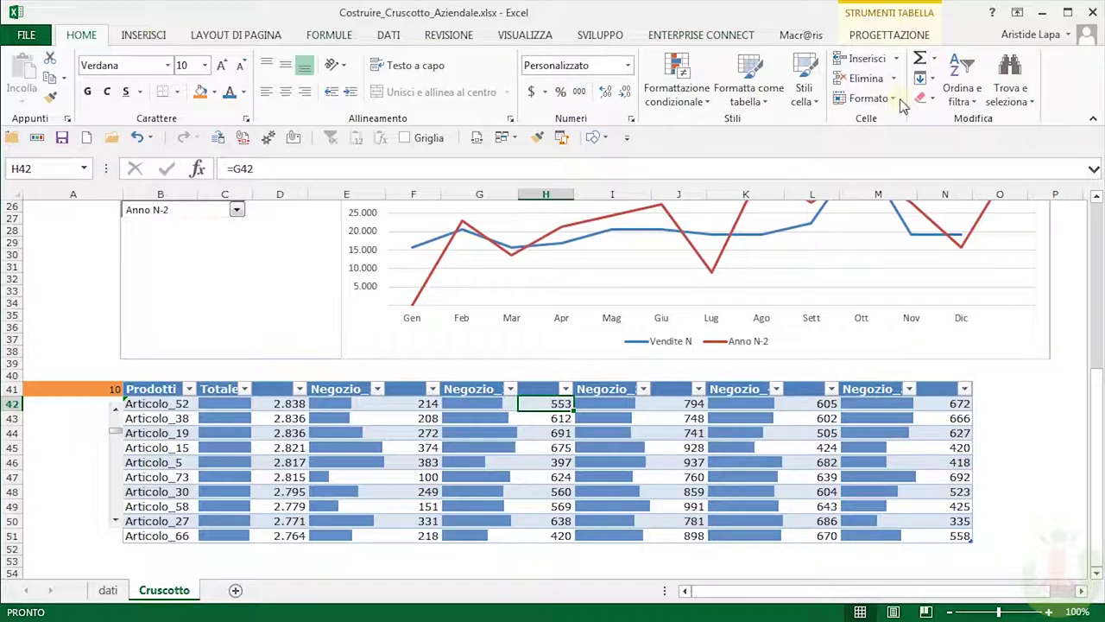
- Turn off the product table's filter buttons with Ordina e filtra > Filtro
click(1019, 98)
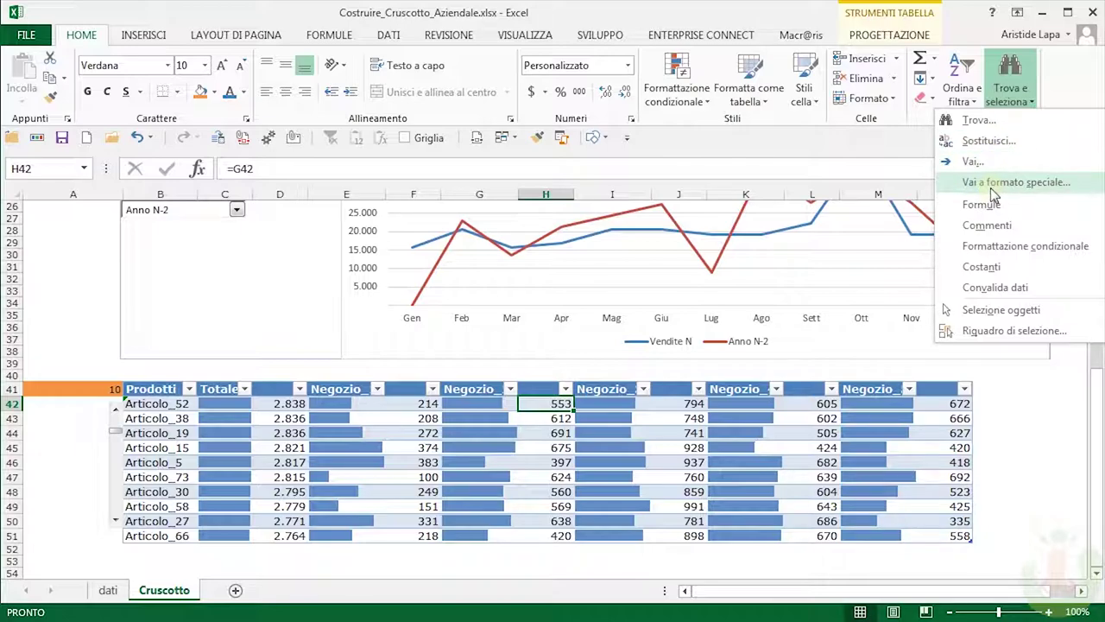
click(963, 93)
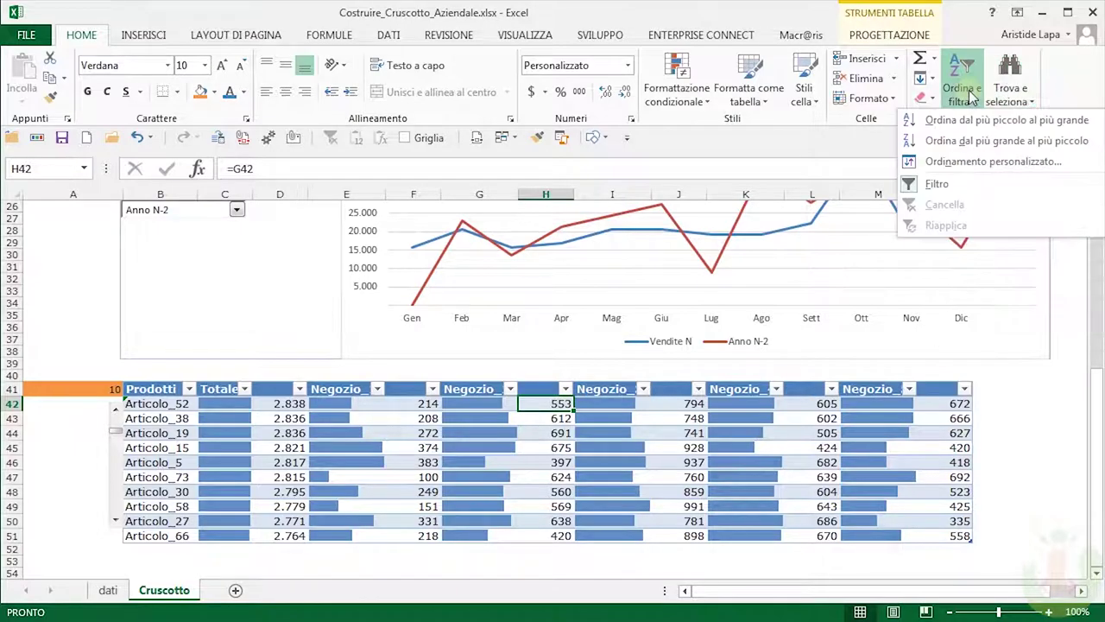
click(924, 183)
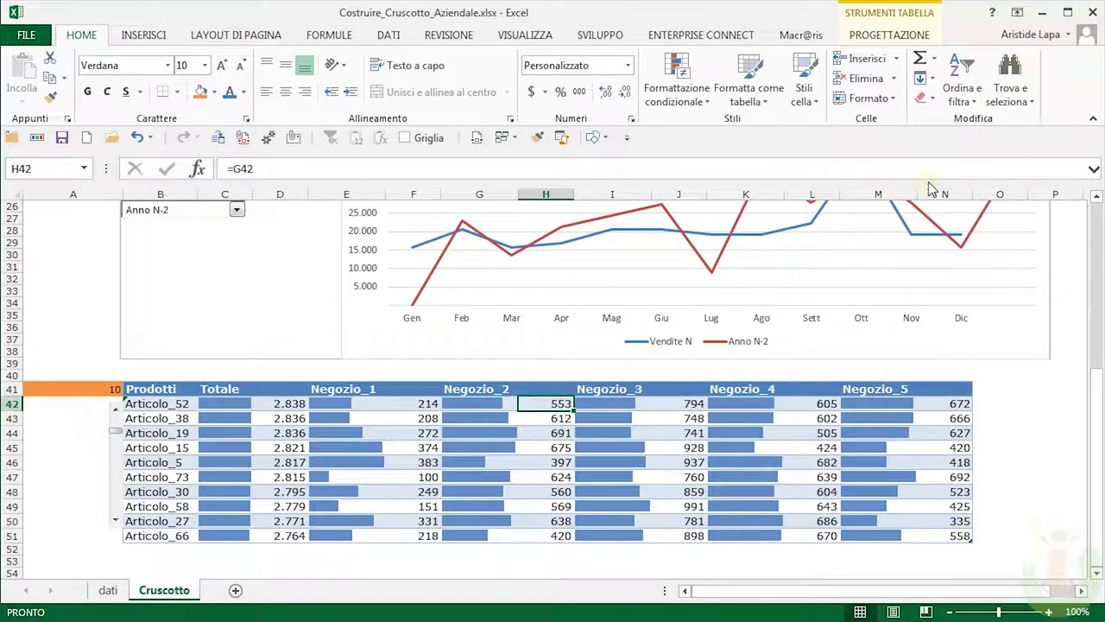
click(501, 475)
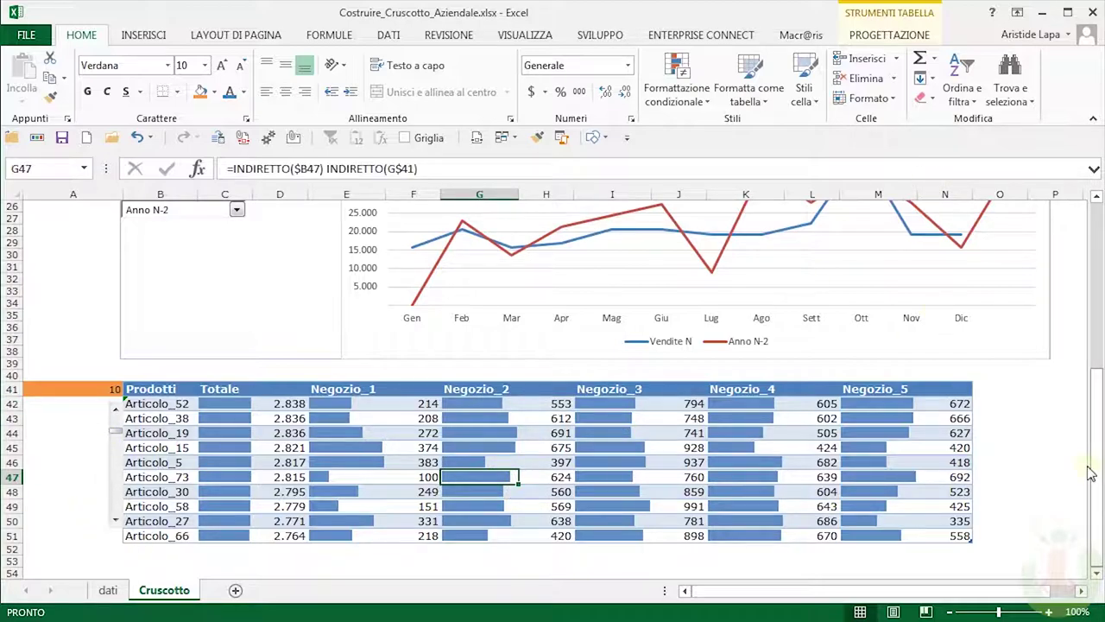
mouse_move(1096, 476)
mouse_down()
mouse_move(1096, 488)
mouse_move(1097, 415)
mouse_up()
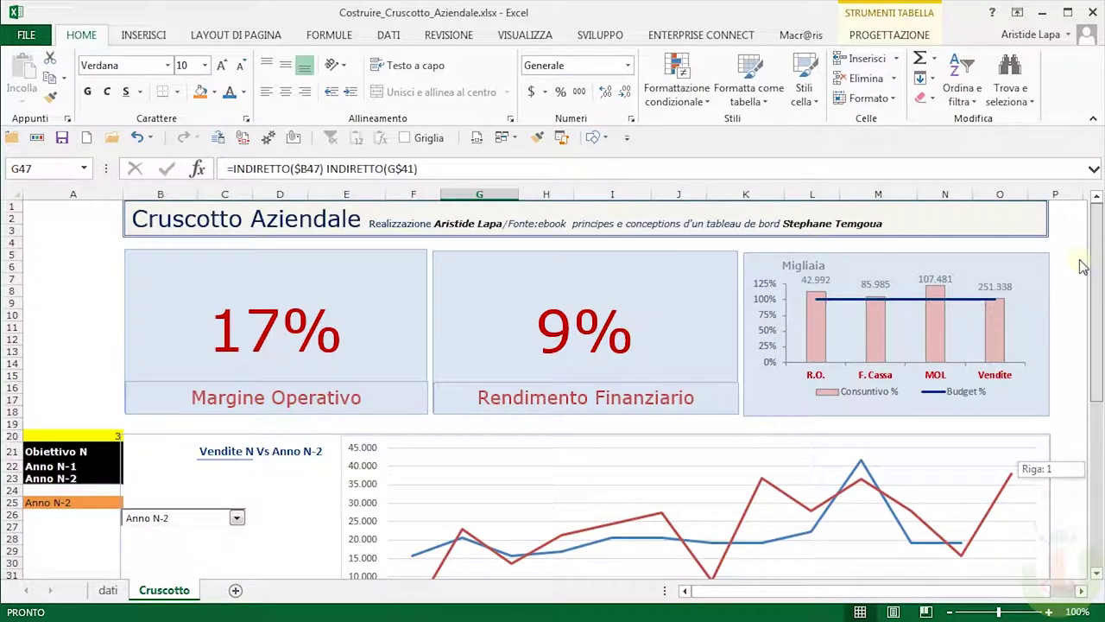
- Give column A no fill, white text and no borders, then narrow it to 2,29
click(73, 191)
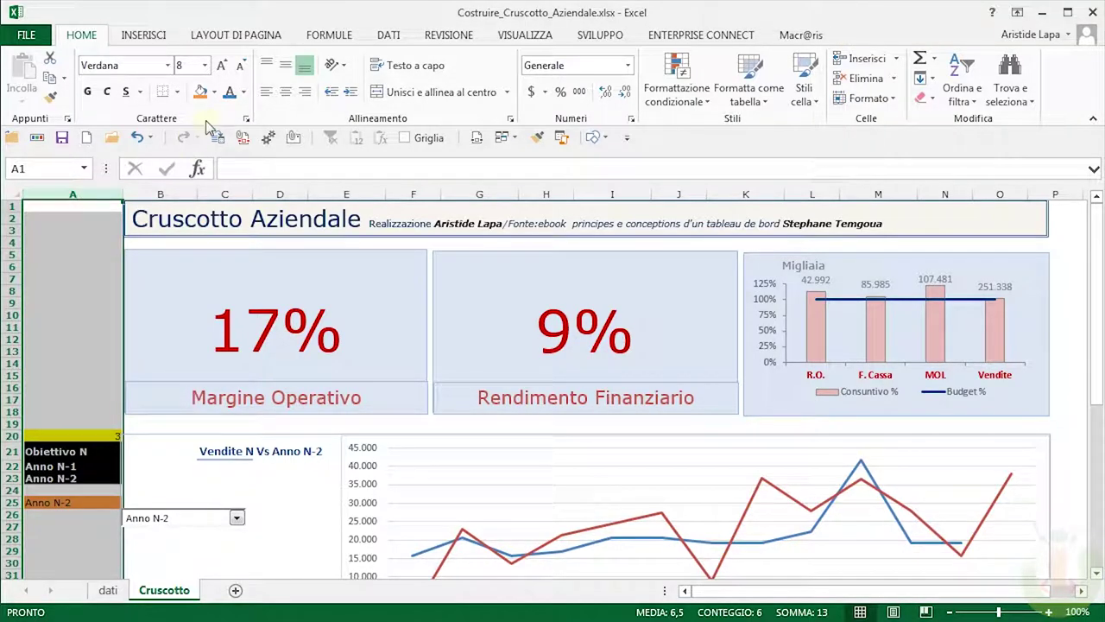
click(244, 93)
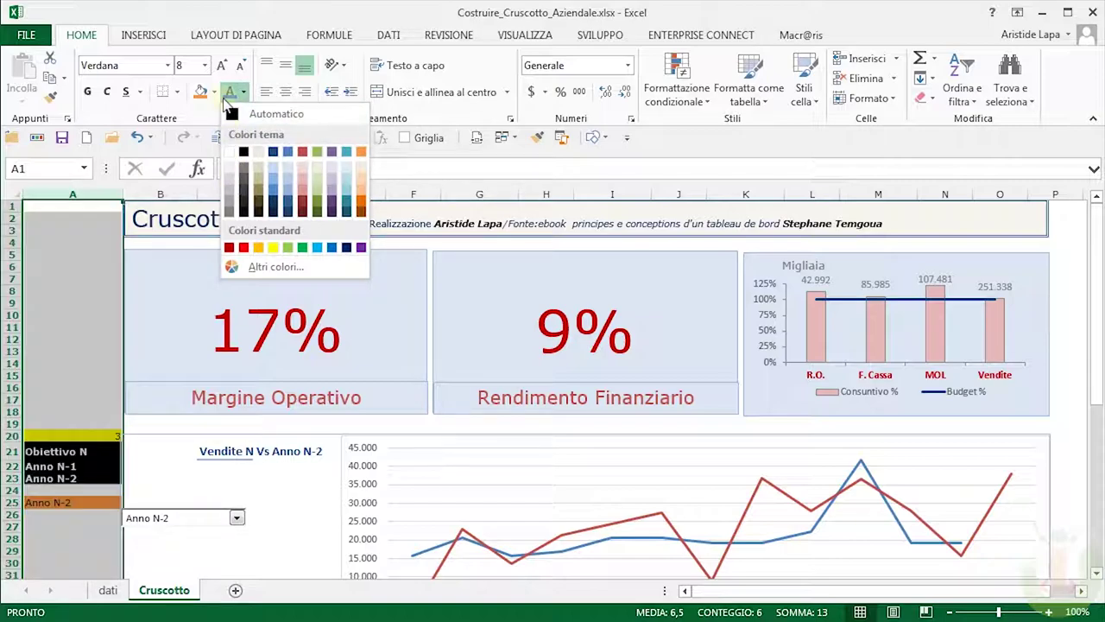
click(213, 93)
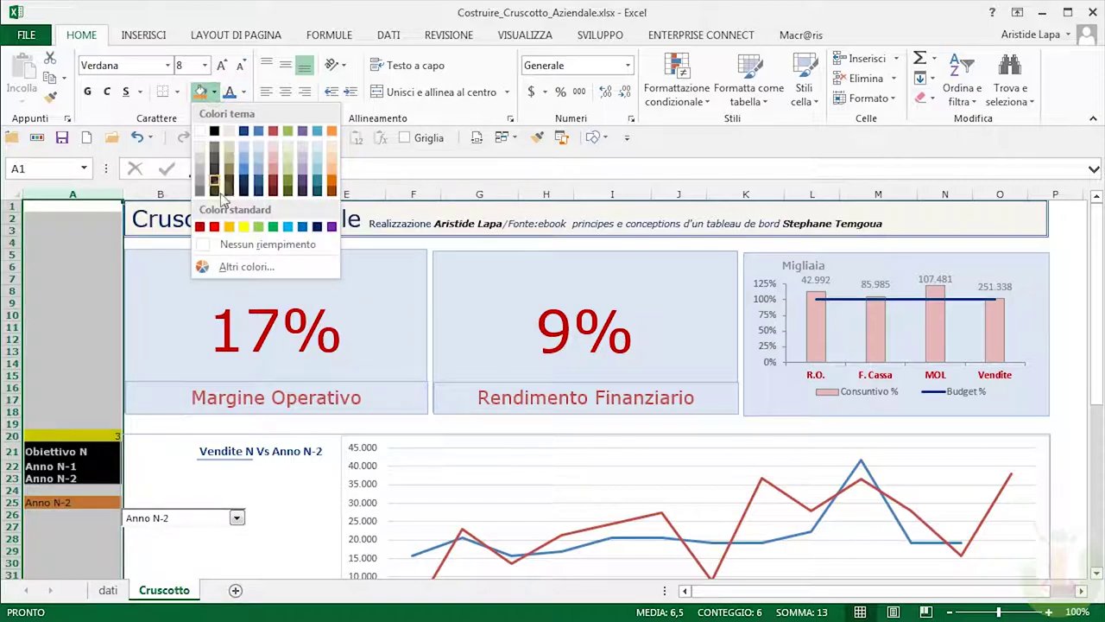
click(219, 249)
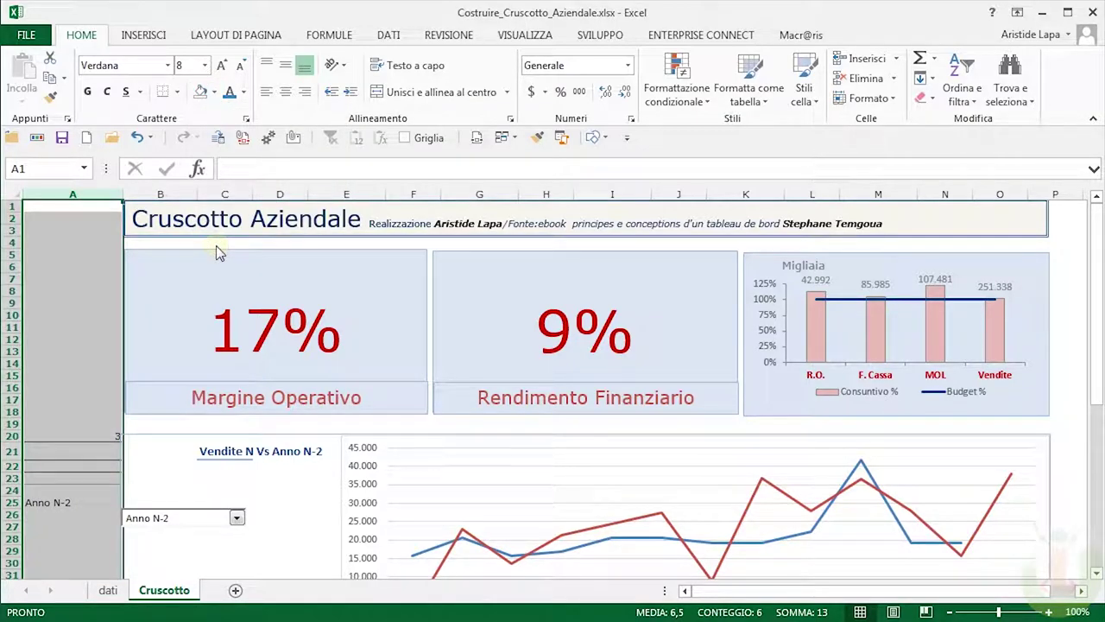
click(243, 92)
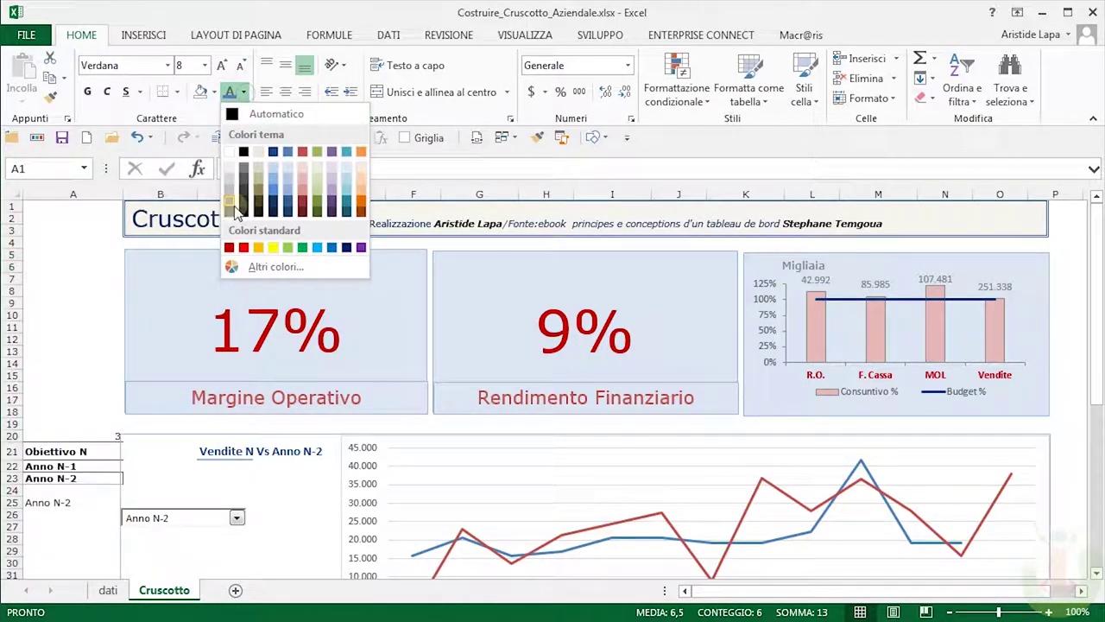
click(229, 153)
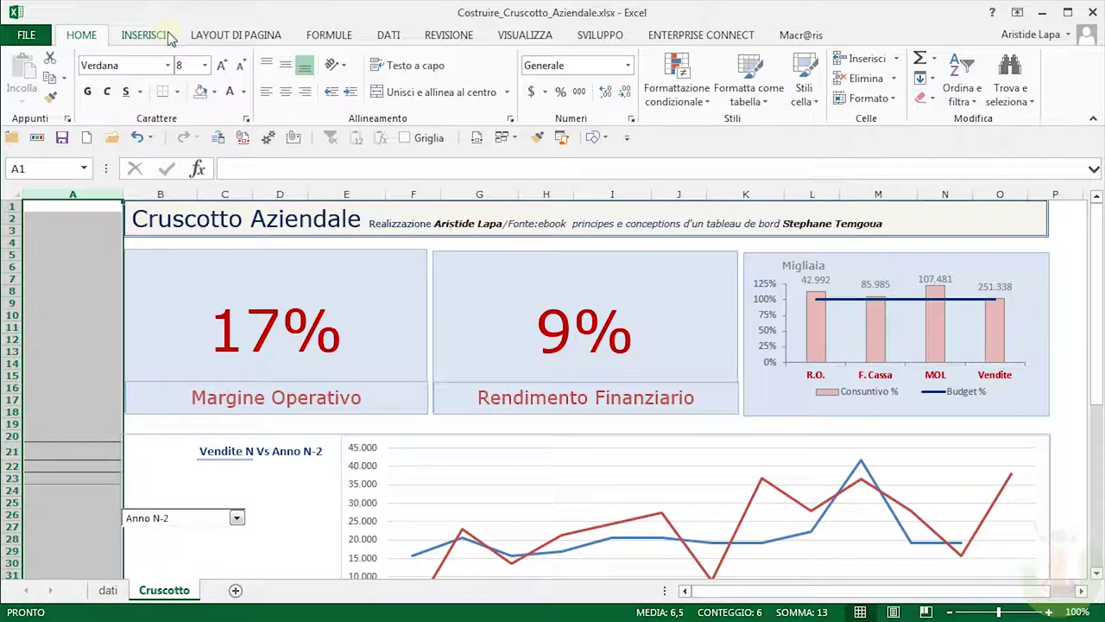
click(177, 92)
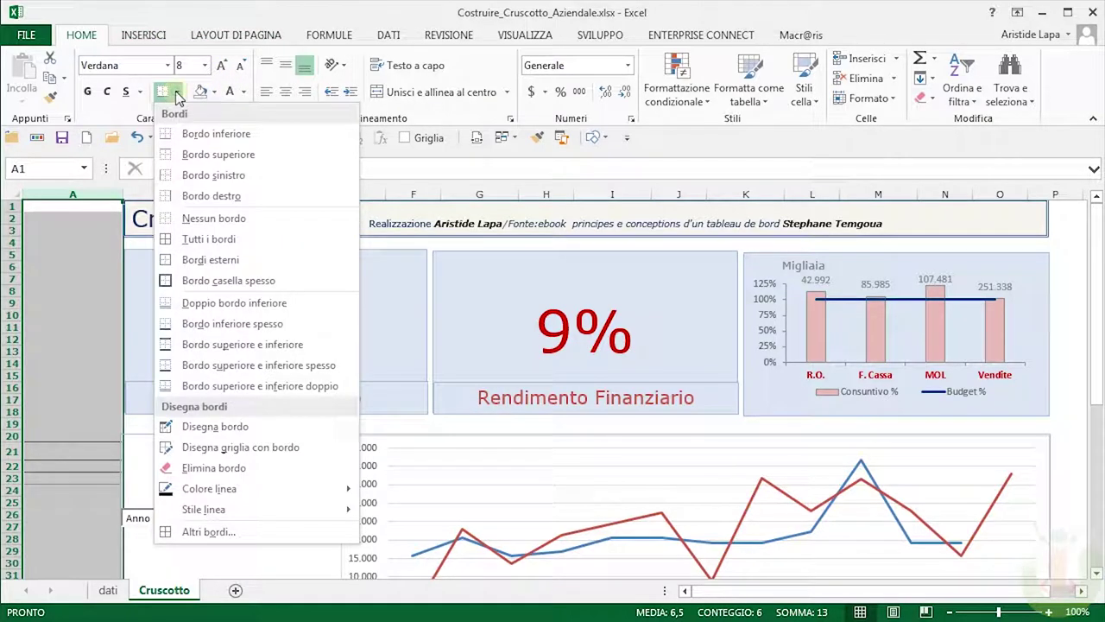
click(188, 218)
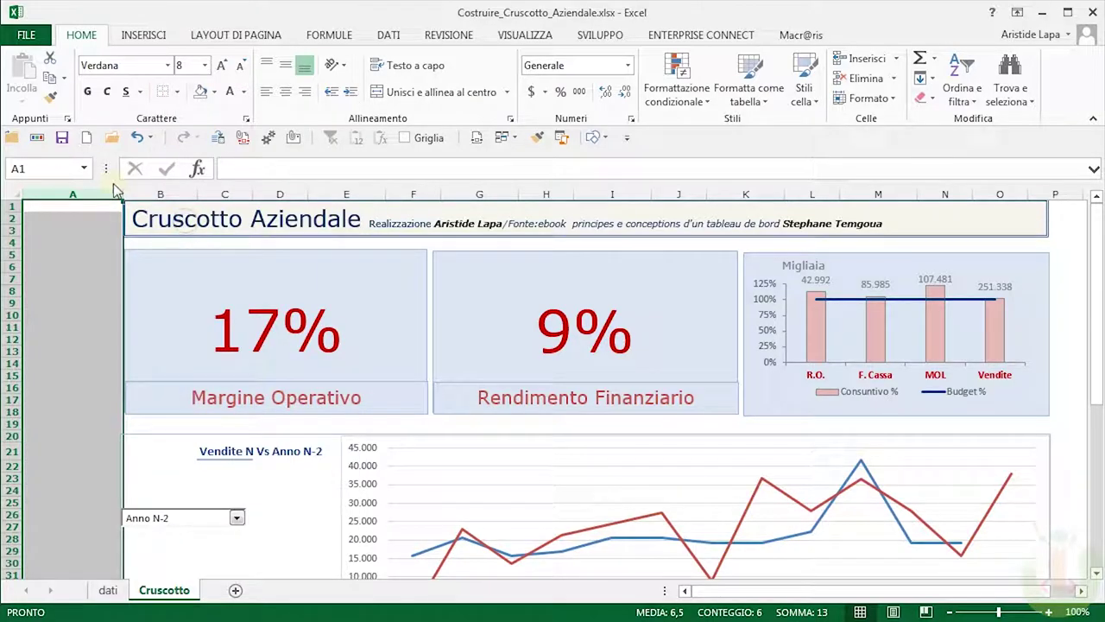
drag(123, 194, 35, 205)
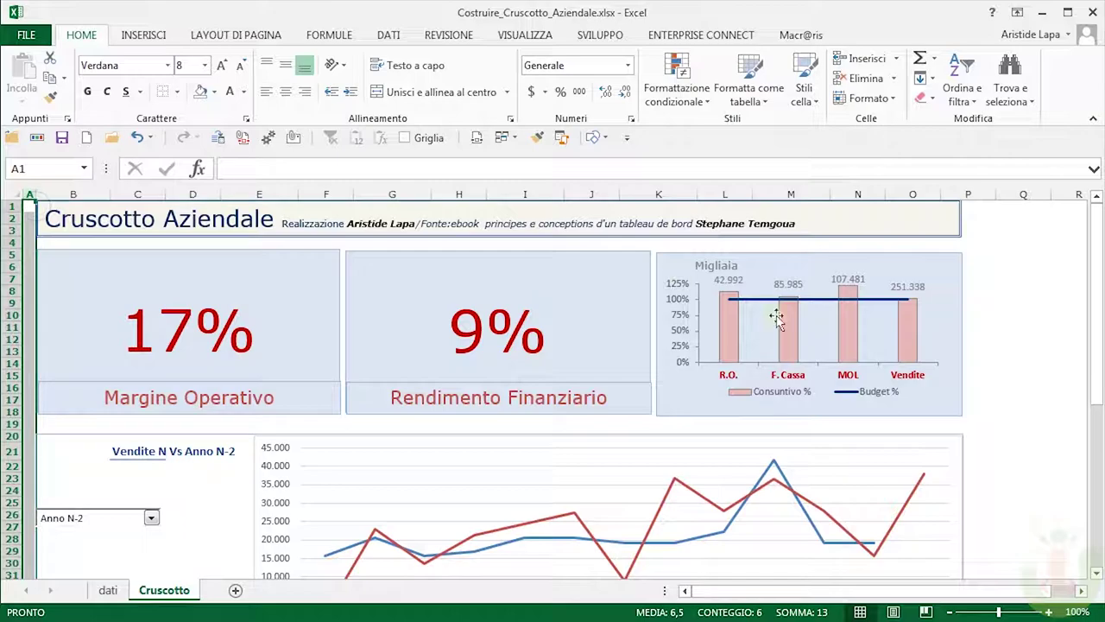
drag(1095, 351, 1095, 374)
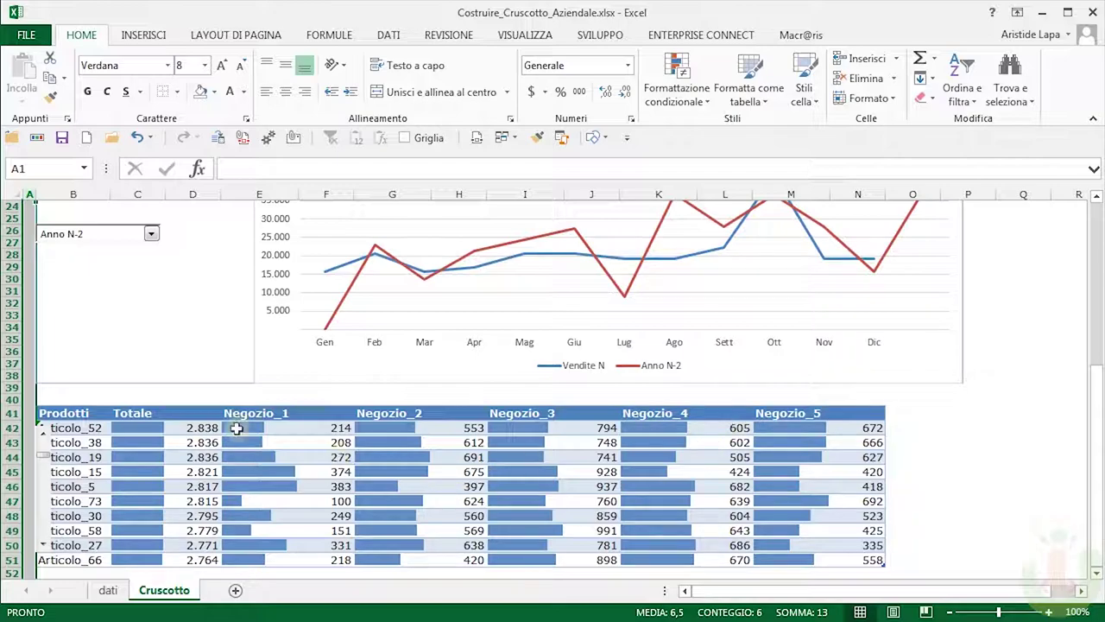
click(939, 430)
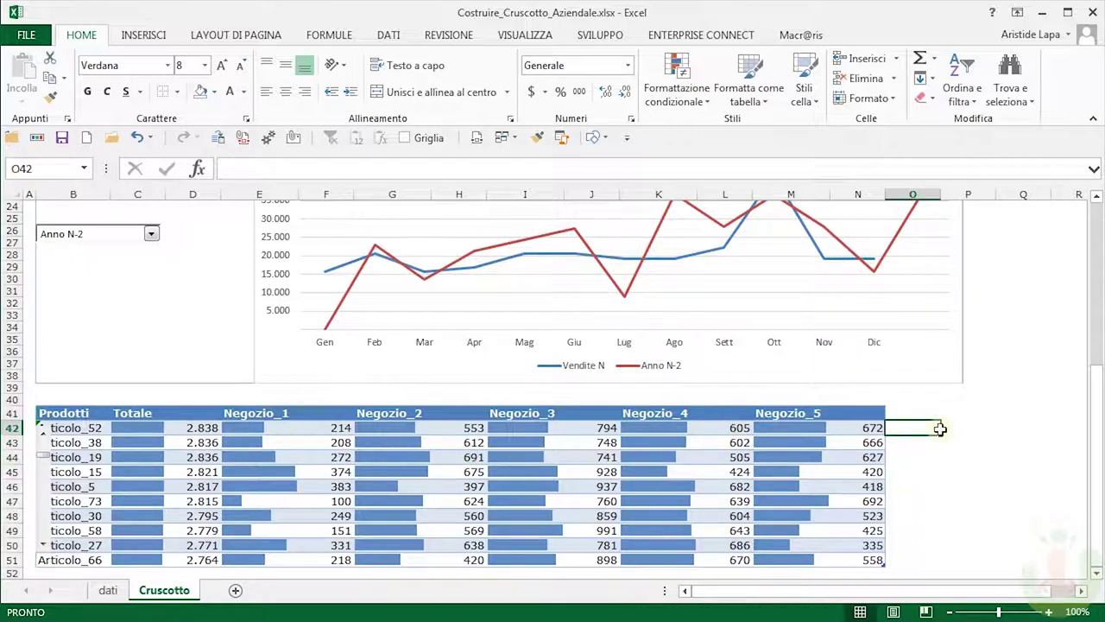